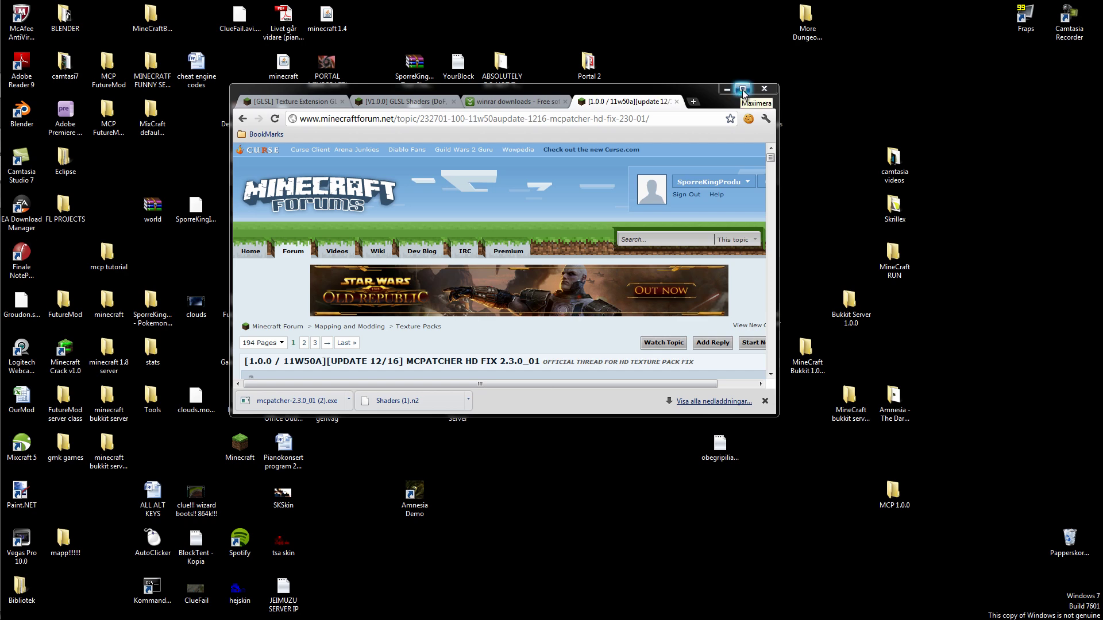
Step: Maximize the browser and download the Windows MCPatcher 2.3.0_01 build from the thread's GitHub link
left_click(742, 89)
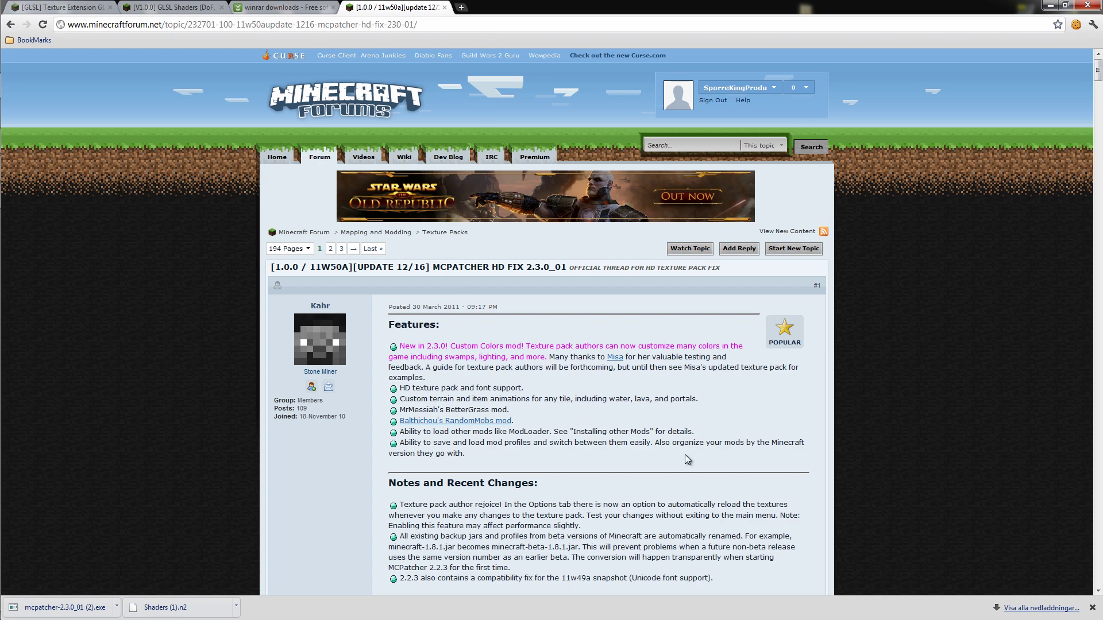
scroll(652, 463, "down", 2)
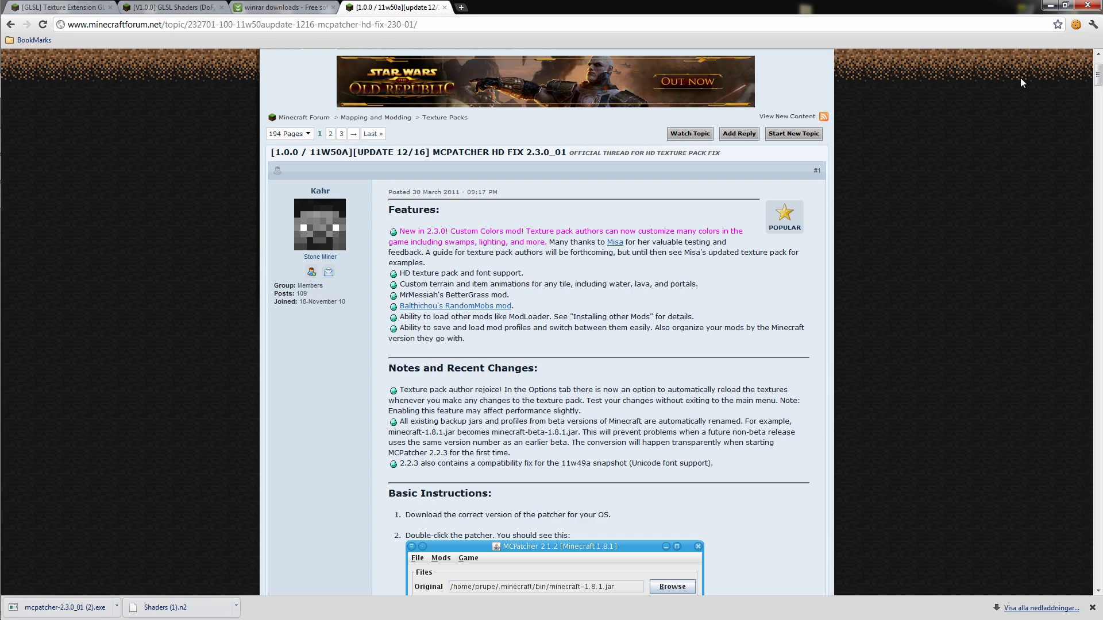
scroll(781, 495, "down", 6)
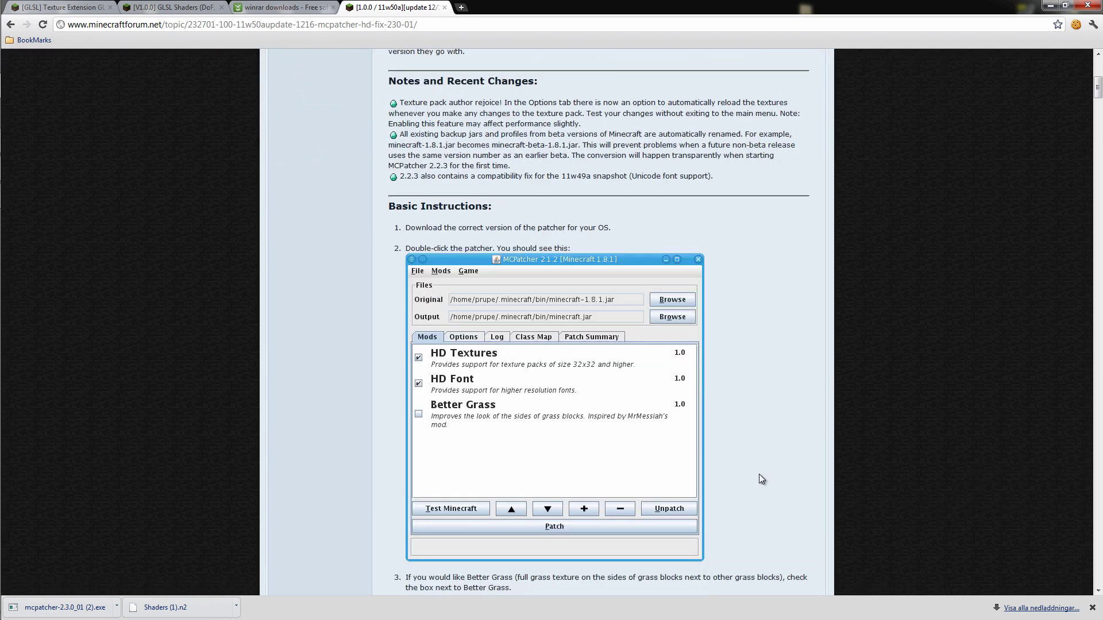
scroll(757, 467, "down", 8)
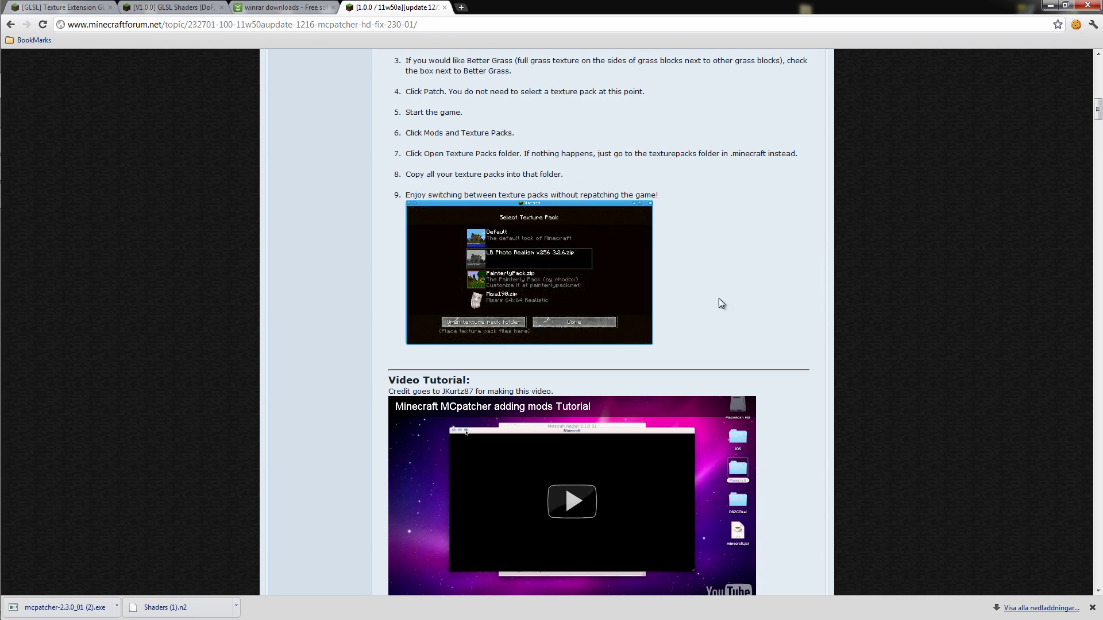
scroll(781, 356, "down", 6)
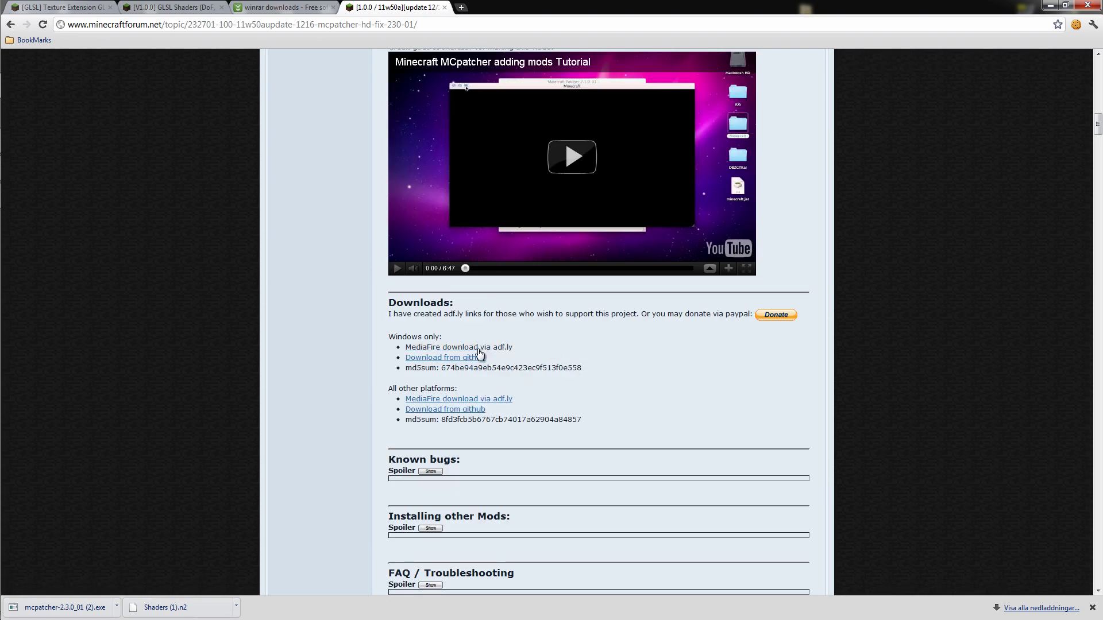
left_click(475, 359)
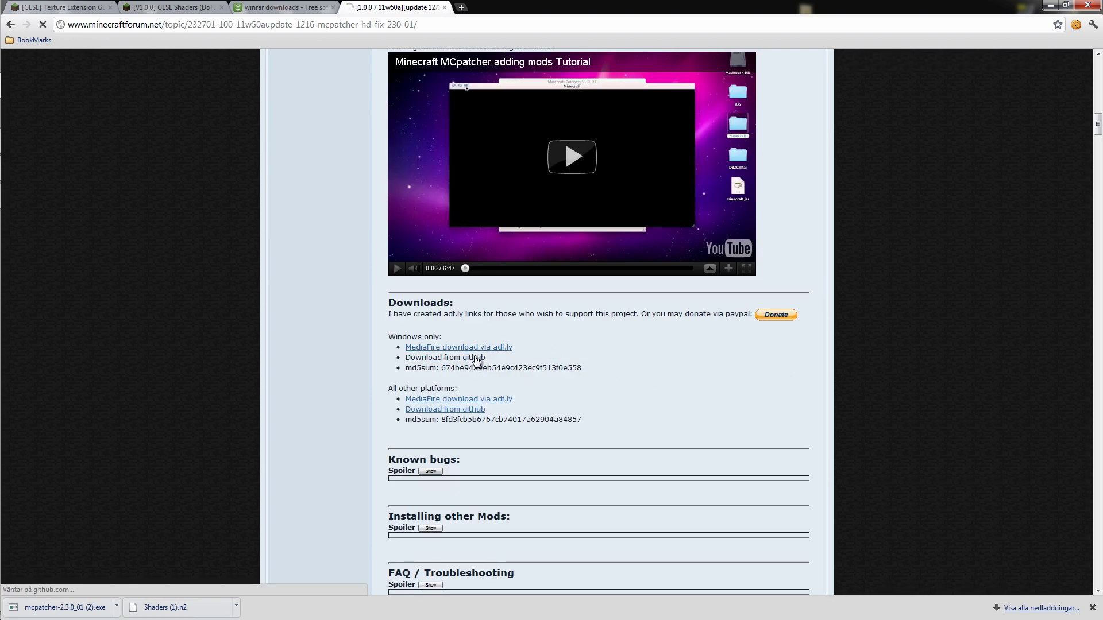
left_click_drag(412, 338, 442, 337)
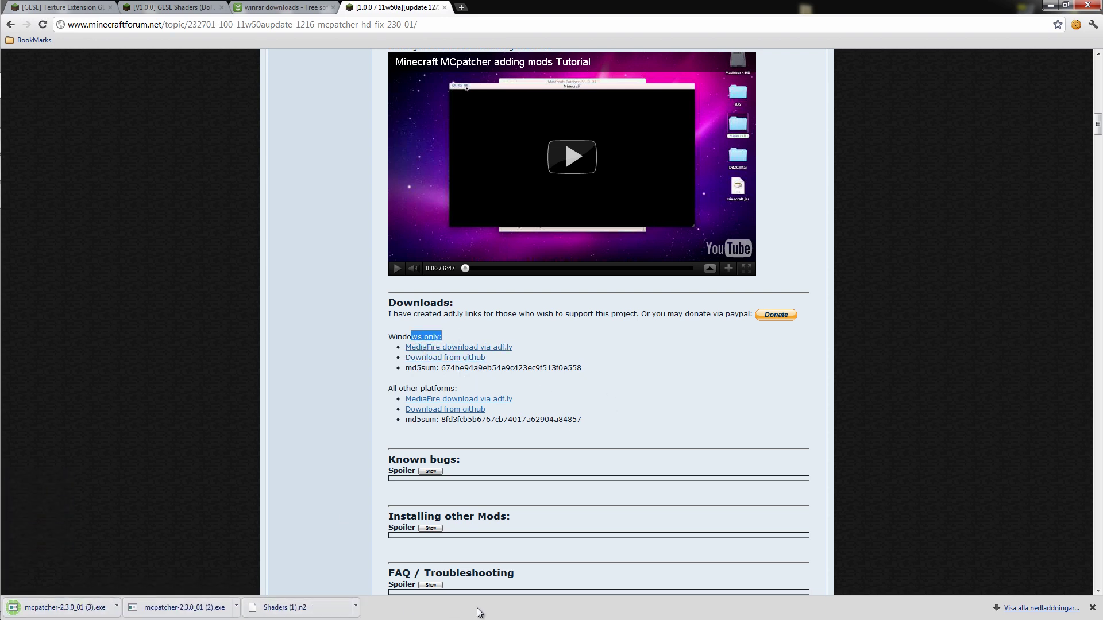
Step: Launch the downloaded MCPatcher exe and allow it past the security warning with Kör
left_click(356, 607)
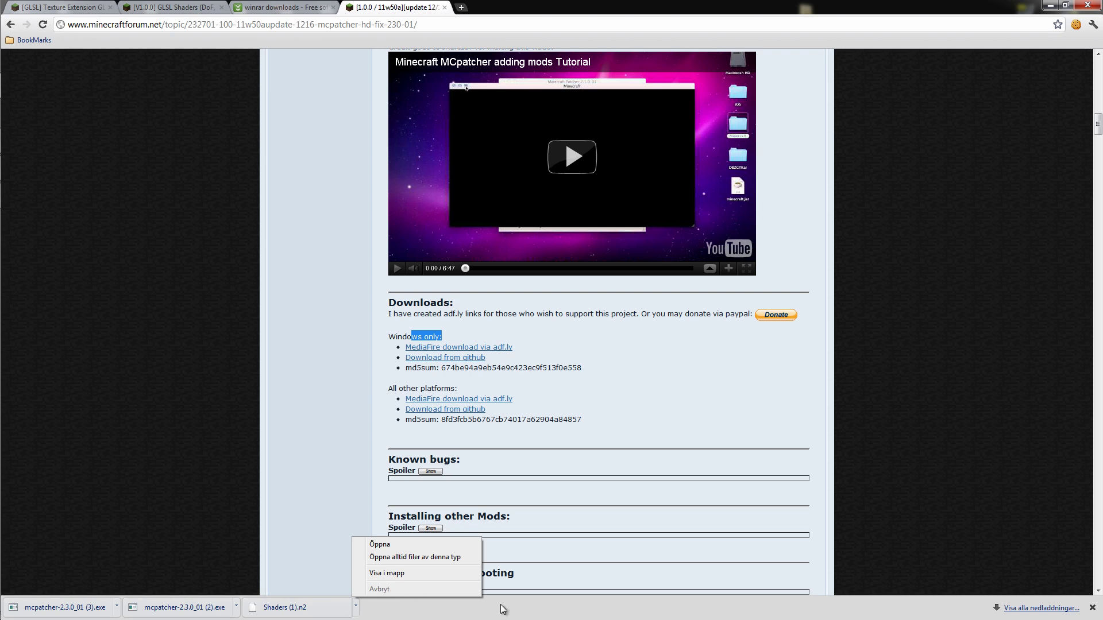
left_click(522, 610)
left_click(61, 608)
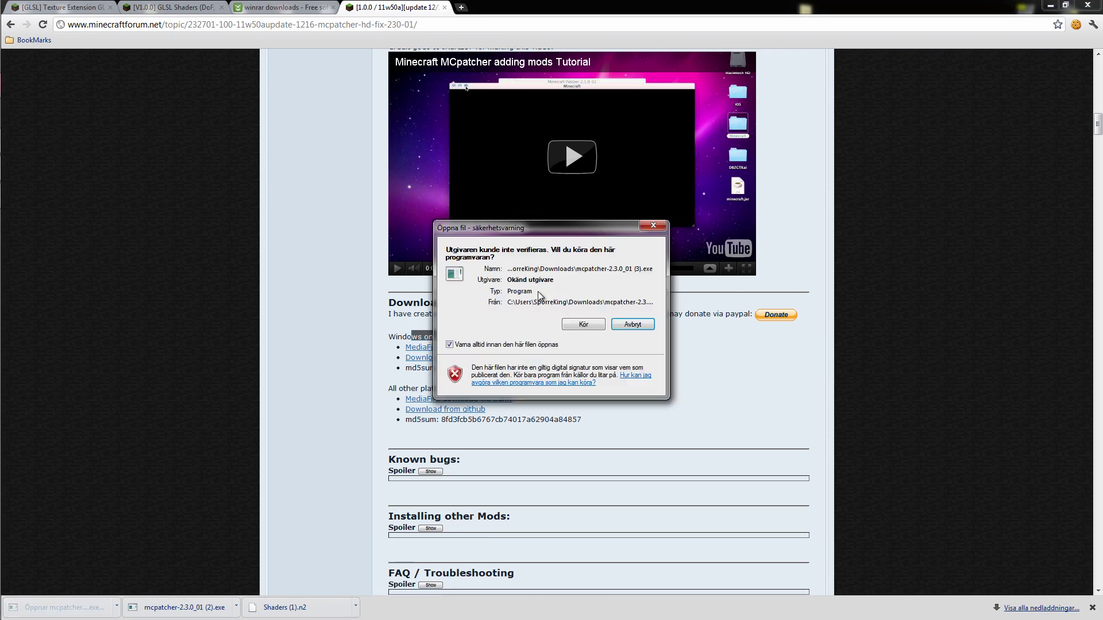
left_click(584, 325)
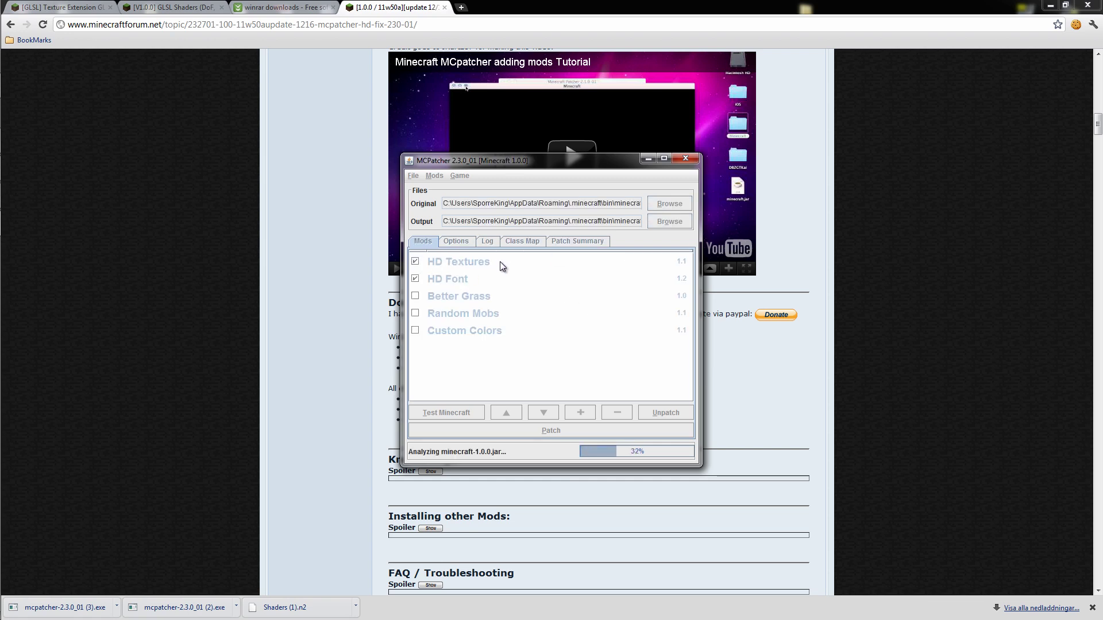
Step: Review the Random Mobs, Custom Colors, Better Grass, HD Font and HD Textures mod descriptions
left_click(443, 313)
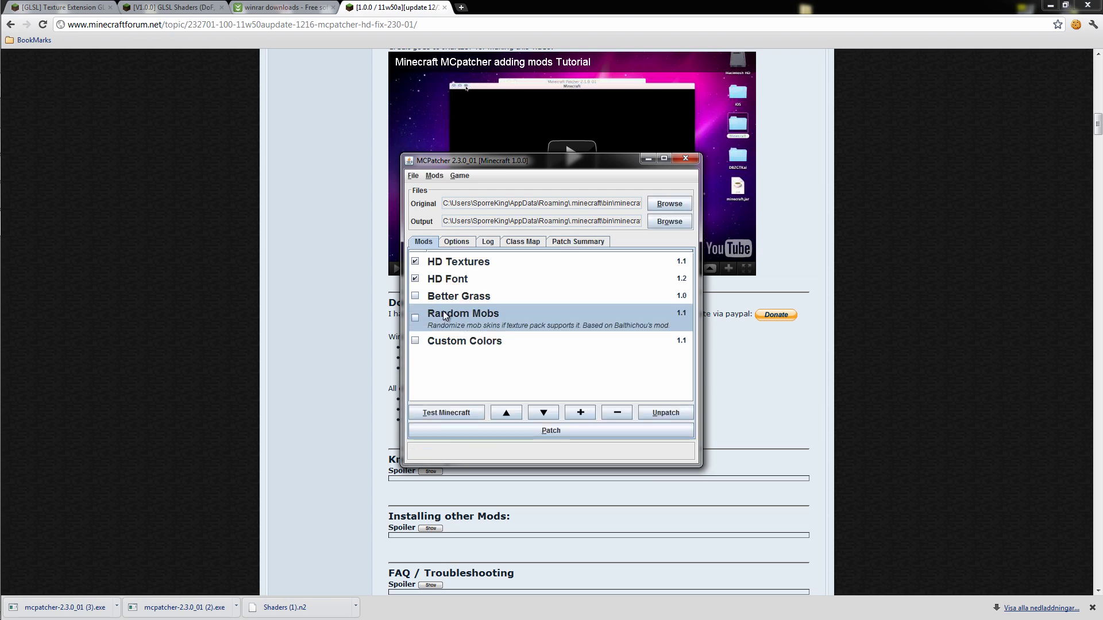
left_click(464, 345)
left_click(465, 316)
left_click(468, 344)
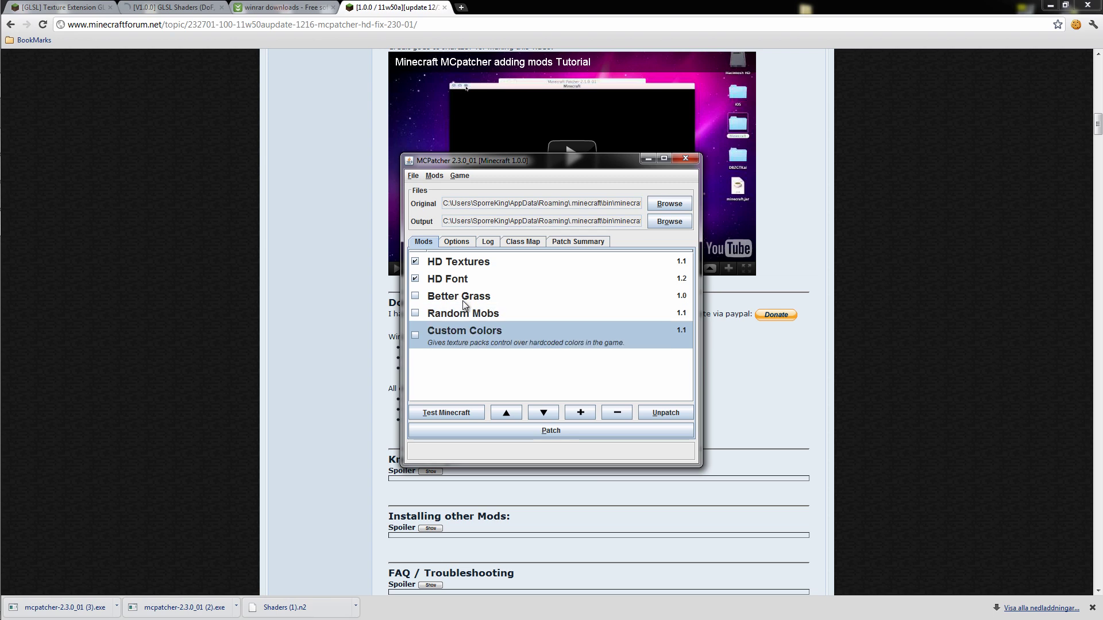
left_click(463, 312)
left_click(466, 298)
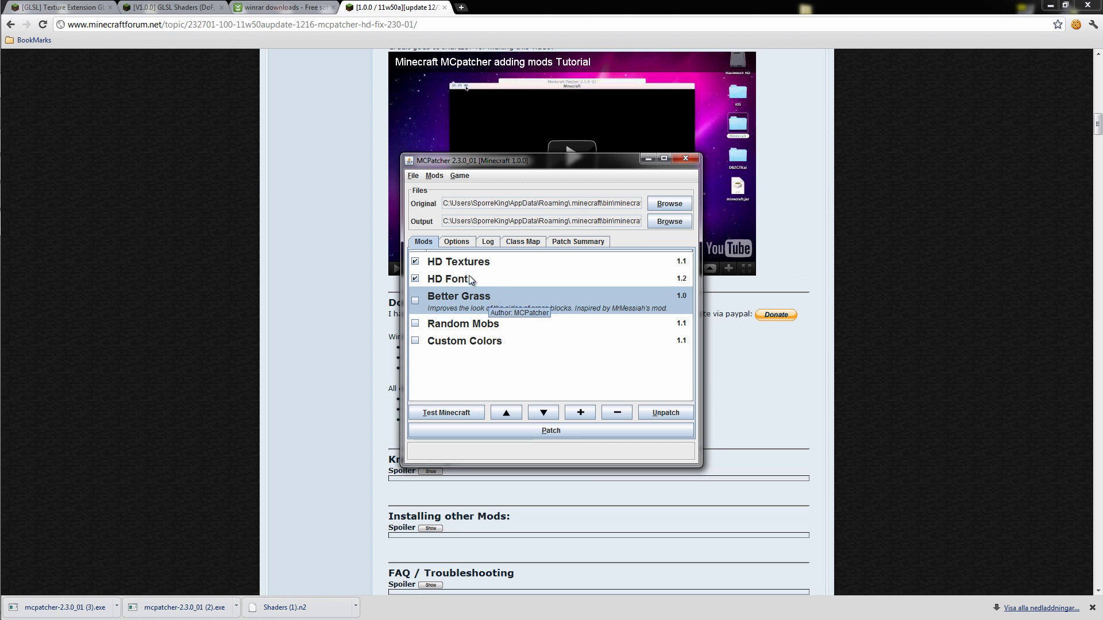
left_click(432, 279)
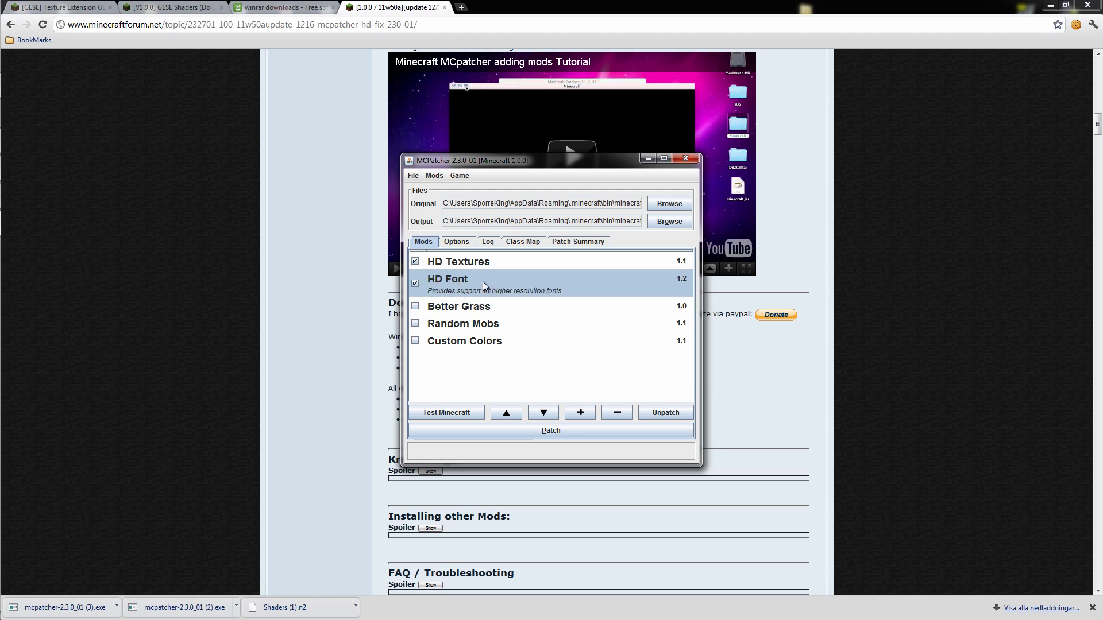
left_click(483, 263)
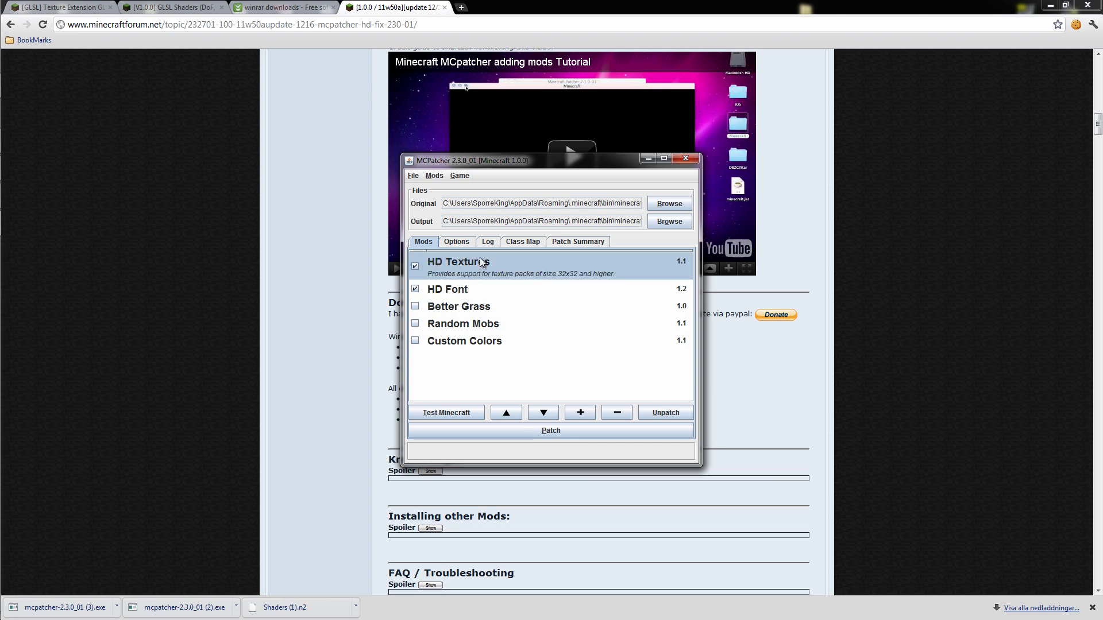
left_click(459, 305)
left_click(468, 321)
left_click(488, 340)
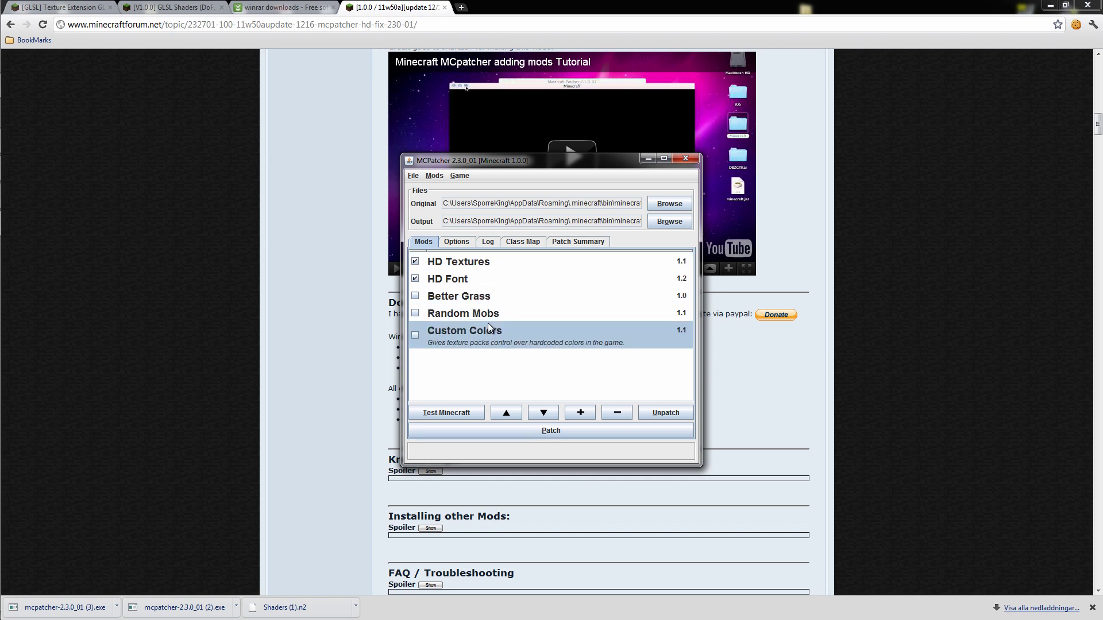
left_click(483, 316)
left_click(480, 335)
left_click(477, 318)
left_click(477, 343)
left_click(478, 319)
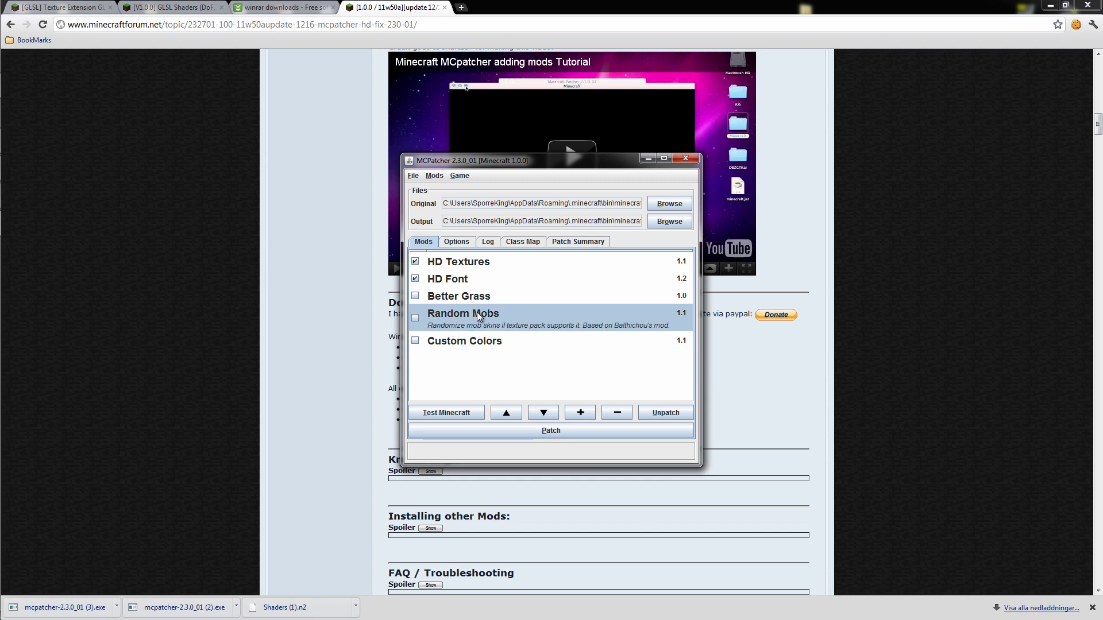
left_click(467, 281)
left_click(463, 265)
left_click(455, 290)
left_click(456, 267)
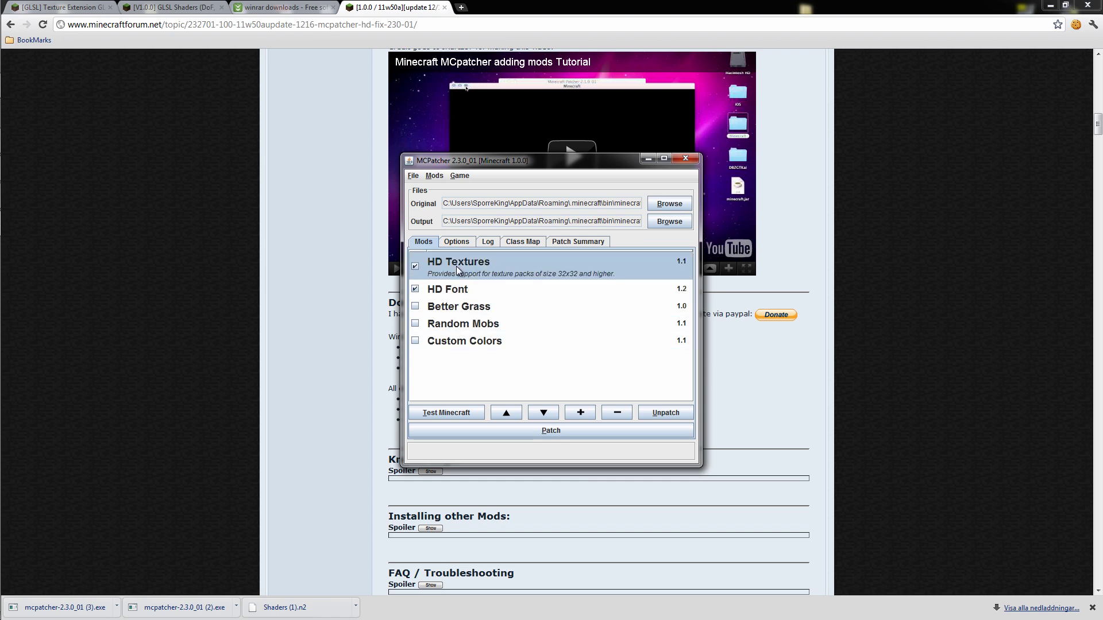
Step: After a final look at the mods, patch minecraft.jar with HD Textures and HD Font and close MCPatcher
left_click(471, 322)
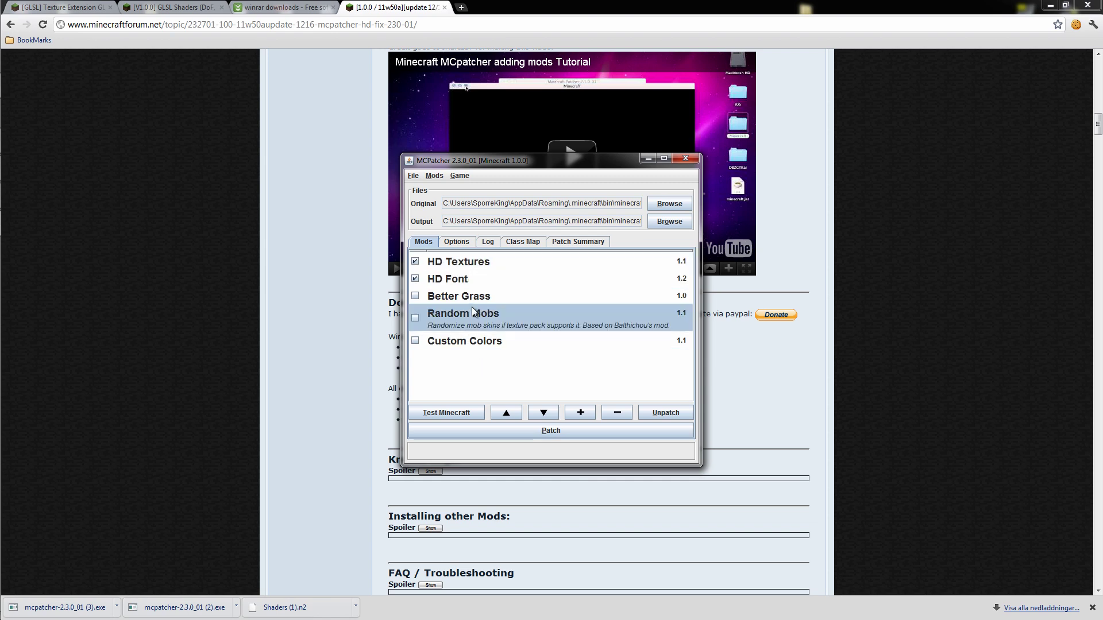
left_click(466, 344)
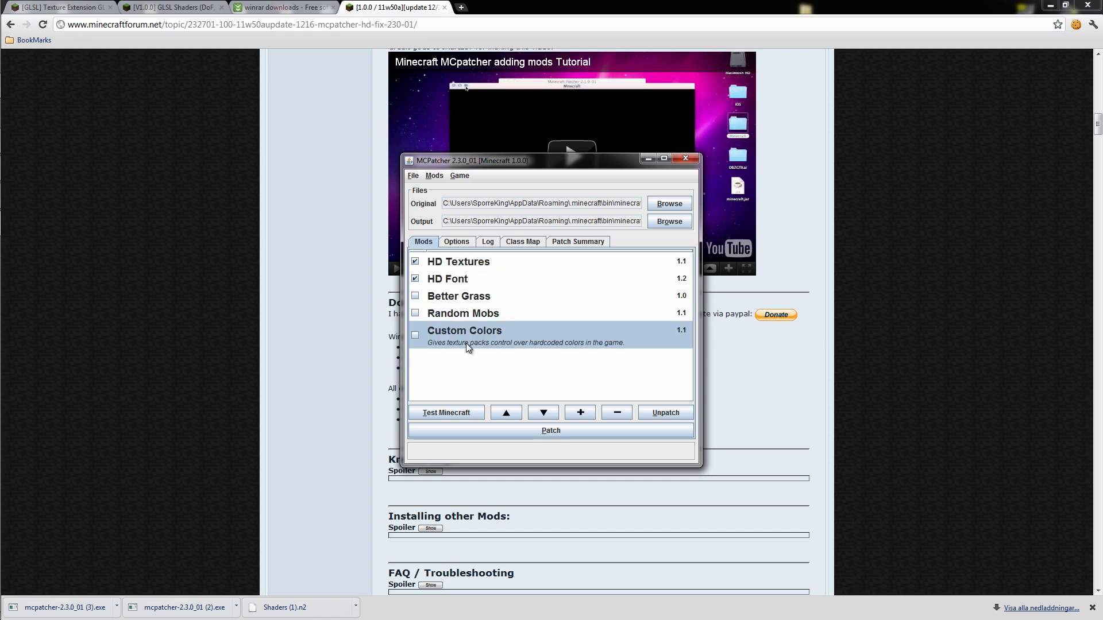
left_click(489, 298)
left_click(481, 281)
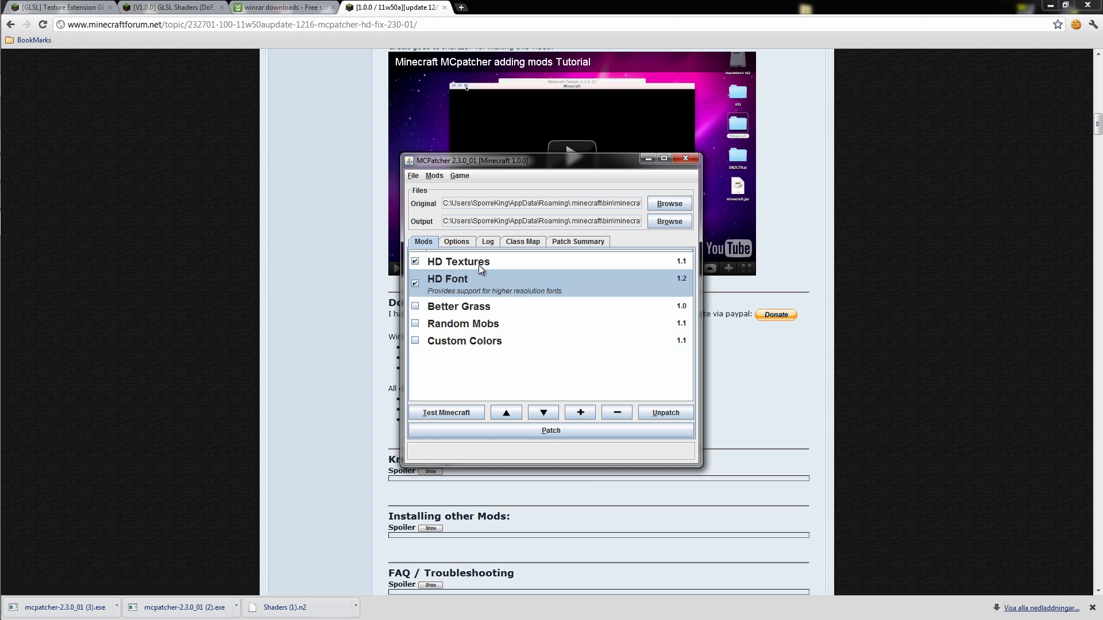
left_click(477, 263)
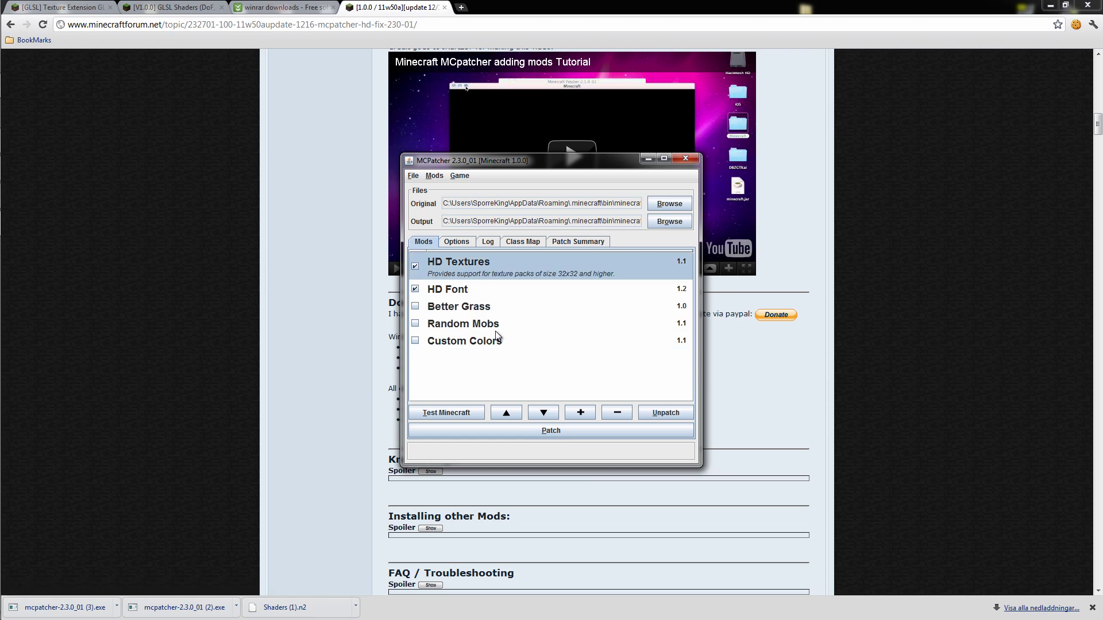
left_click(522, 435)
left_click(688, 159)
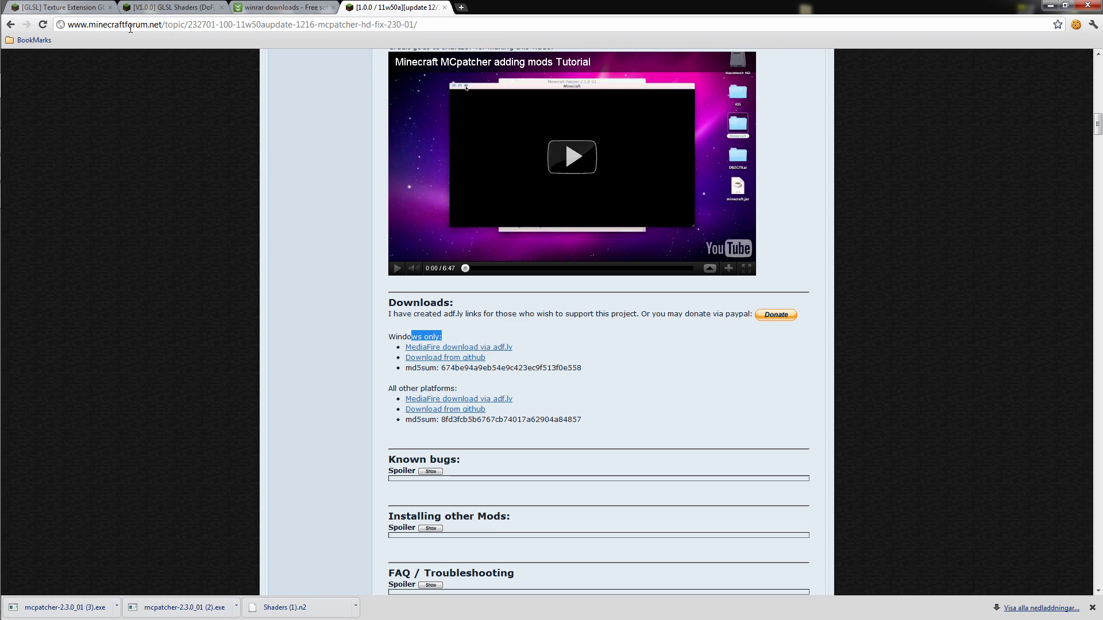
Step: In the GLSL Texture Extension topic, scroll to the GLSL Extension List and download Shaders (1).n2
left_click(86, 7)
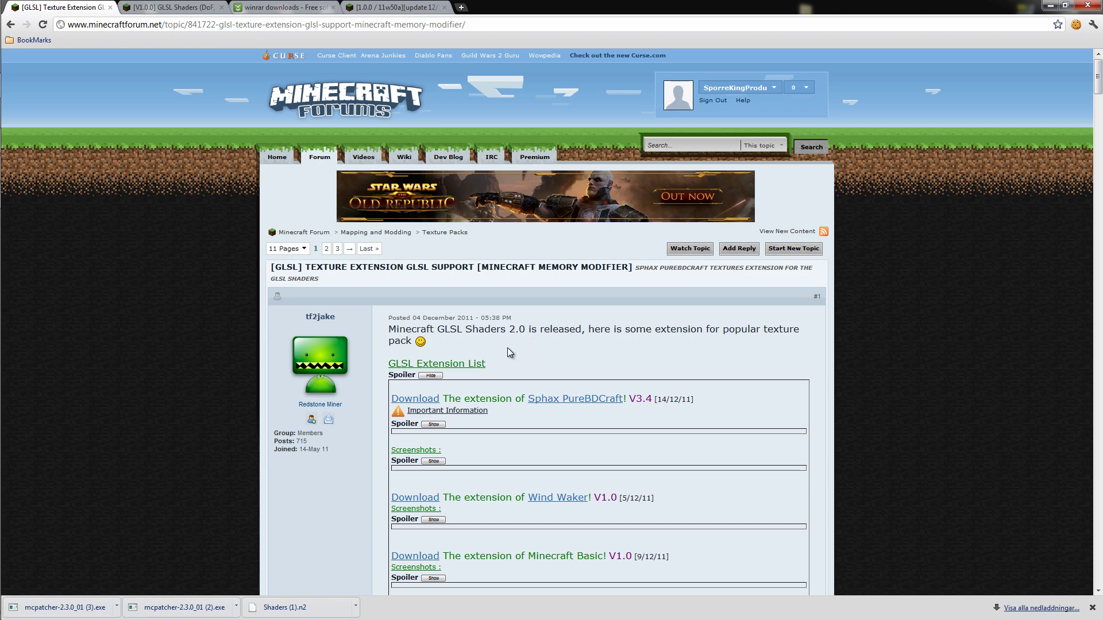
scroll(508, 348, "down", 2)
scroll(508, 349, "up", 1)
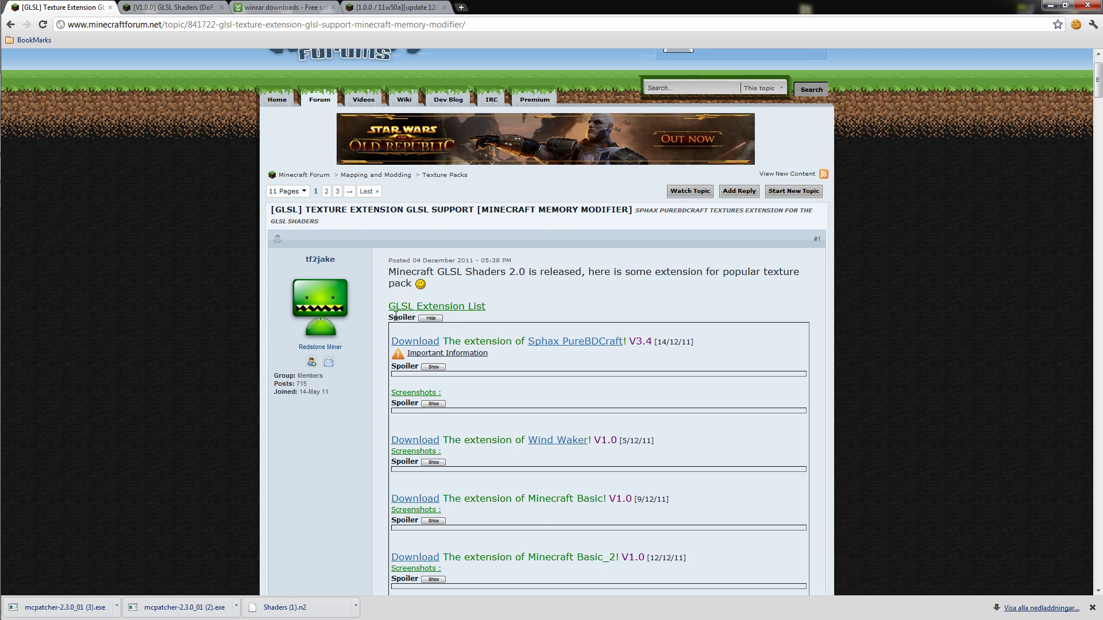
scroll(566, 362, "down", 2)
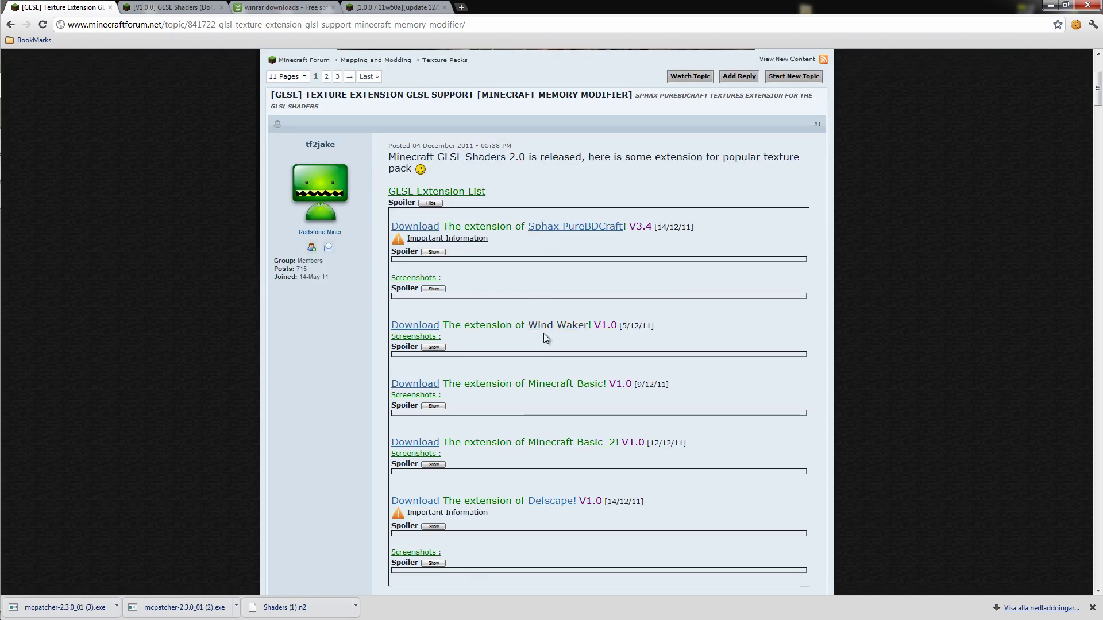
scroll(583, 399, "down", 1)
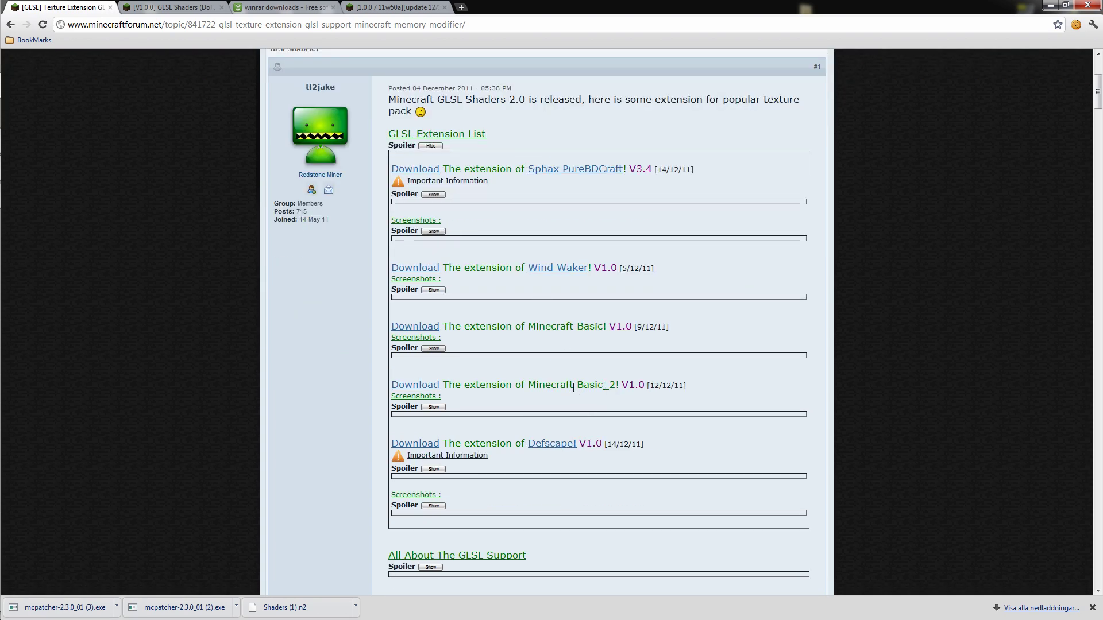
scroll(550, 389, "up", 3)
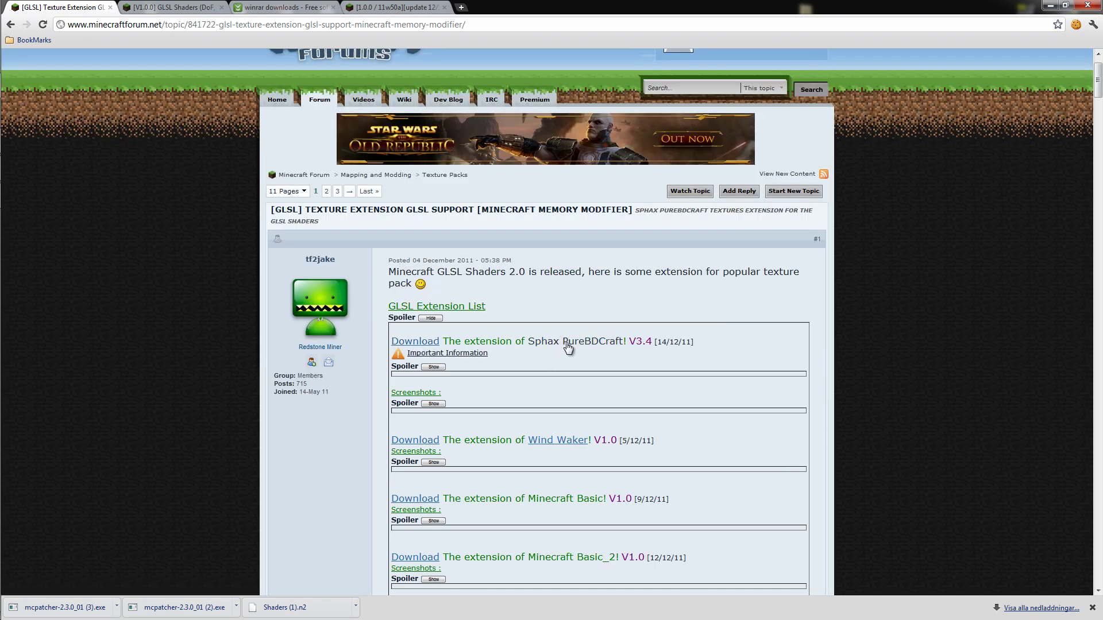
scroll(620, 350, "down", 1)
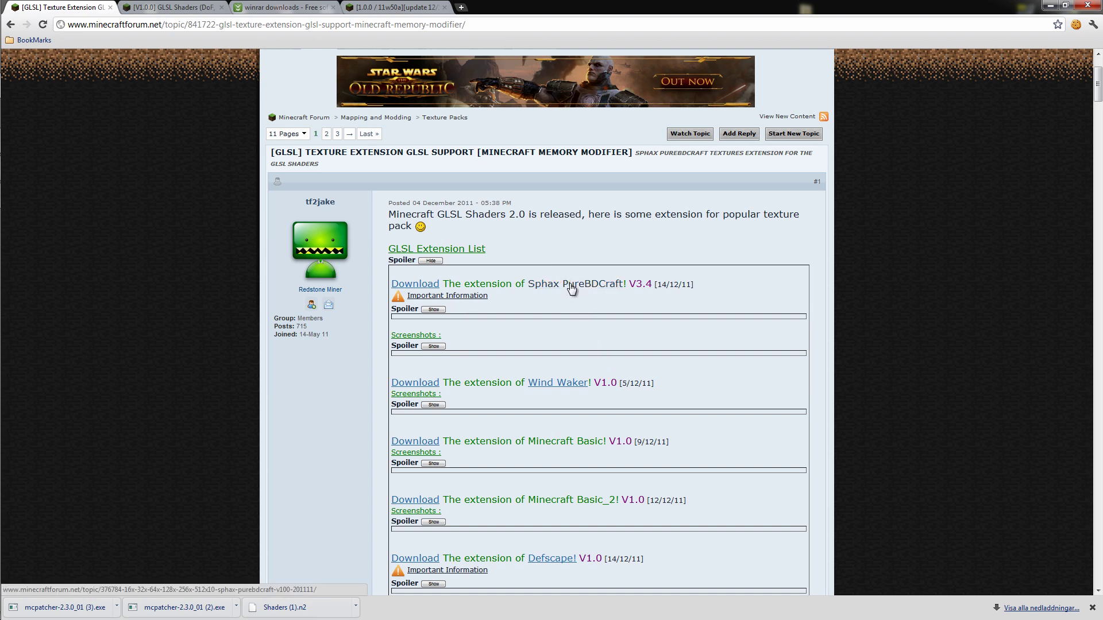
scroll(563, 388, "down", 2)
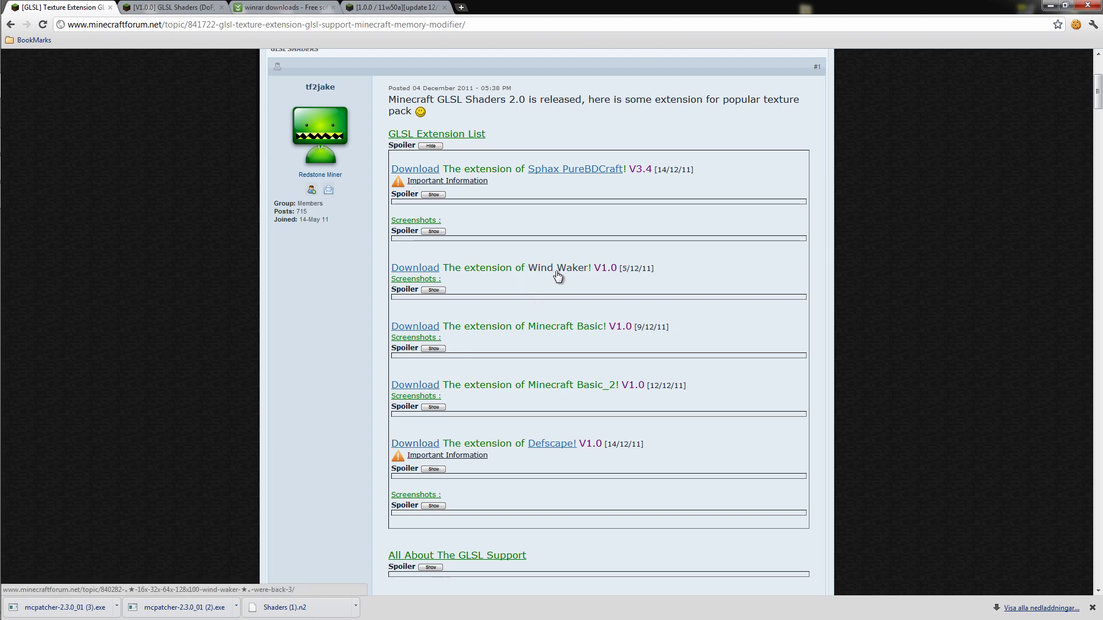
left_click(432, 271)
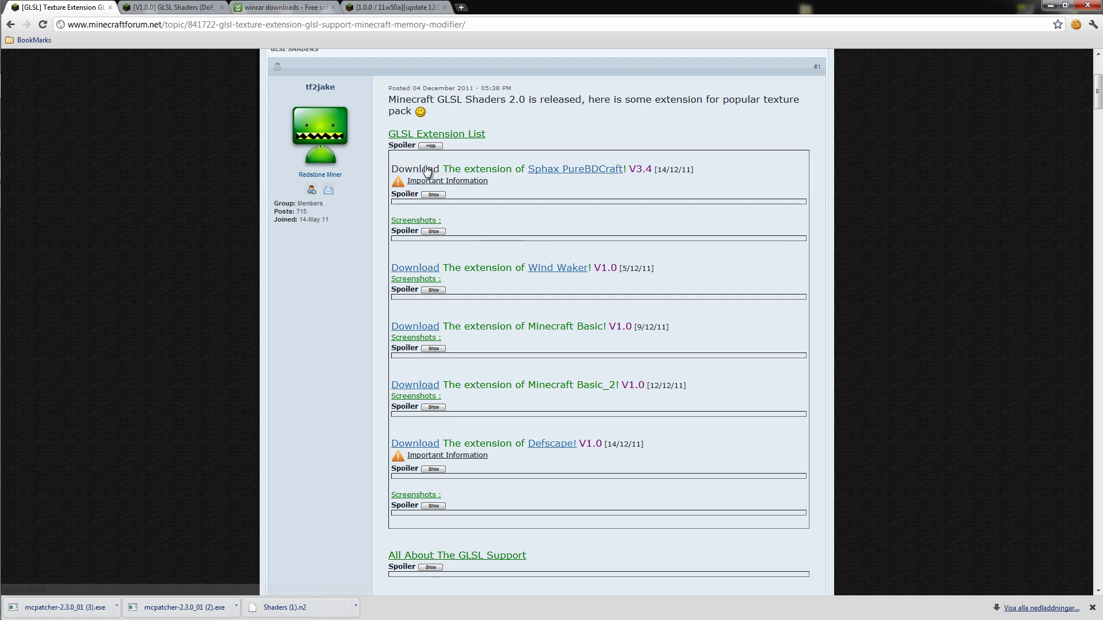
Step: Arrange the GLSL v1.0 archive on the left half and NEW.zip on the right half
mouse_move(17, 197)
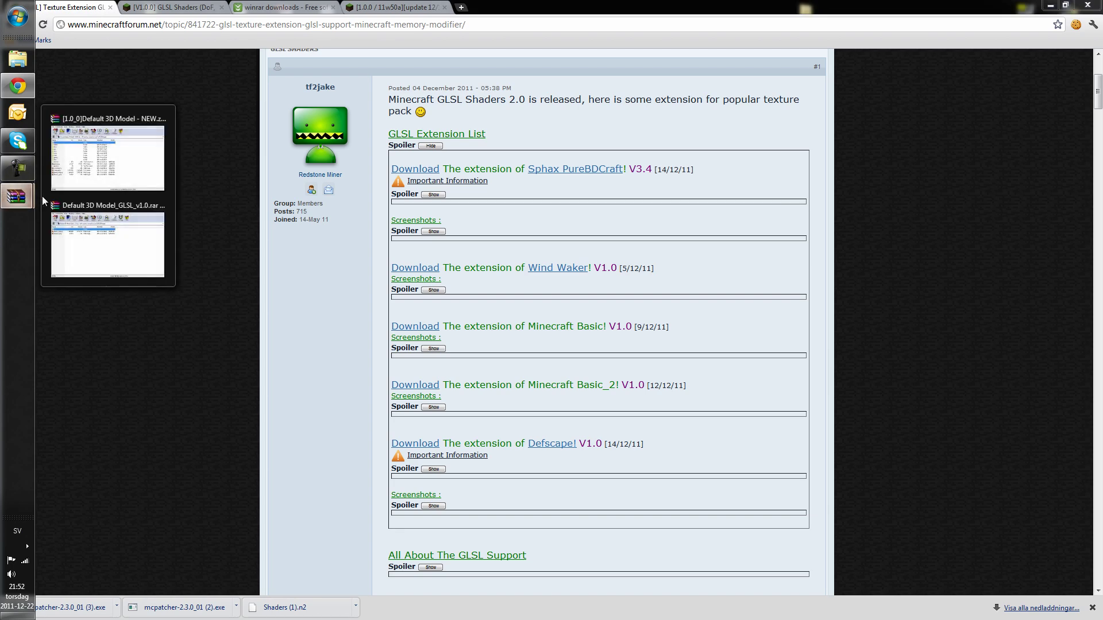
left_click(51, 201)
left_click_drag(344, 138, 755, 156)
mouse_move(16, 196)
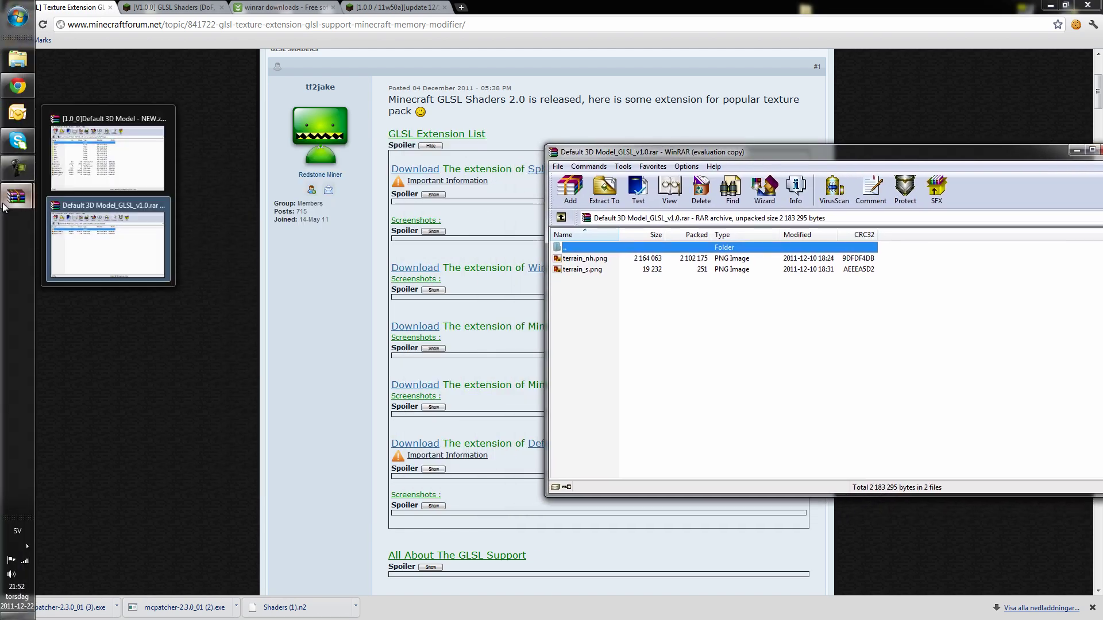
left_click(113, 171)
left_click_drag(618, 149, 1086, 159)
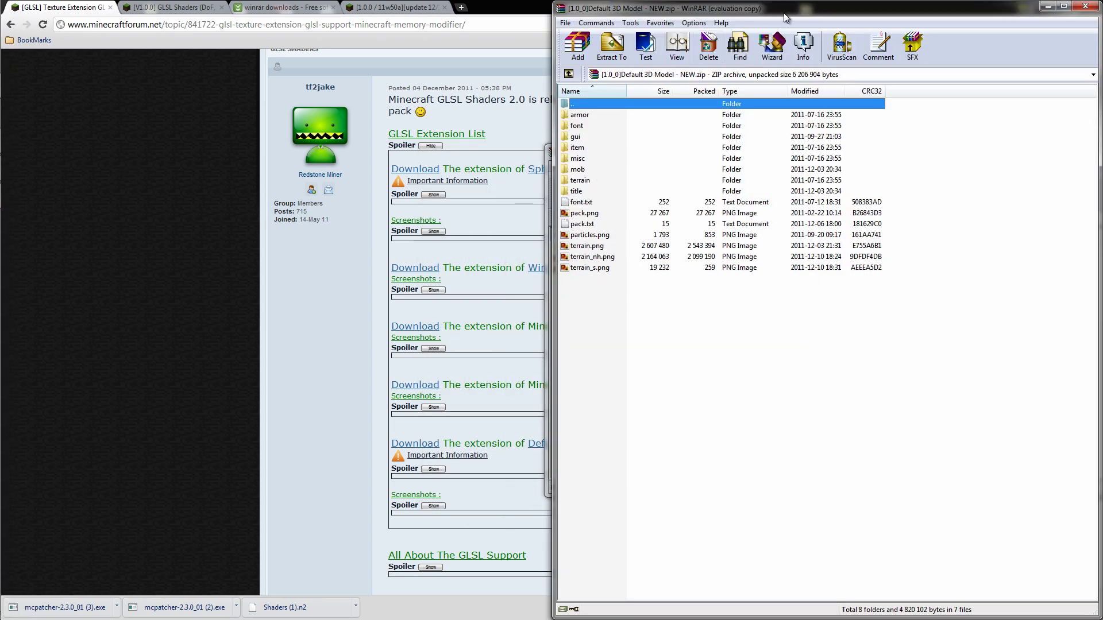
left_click_drag(758, 8, 331, 275)
left_click_drag(755, 153, 1, 218)
key("super+Right")
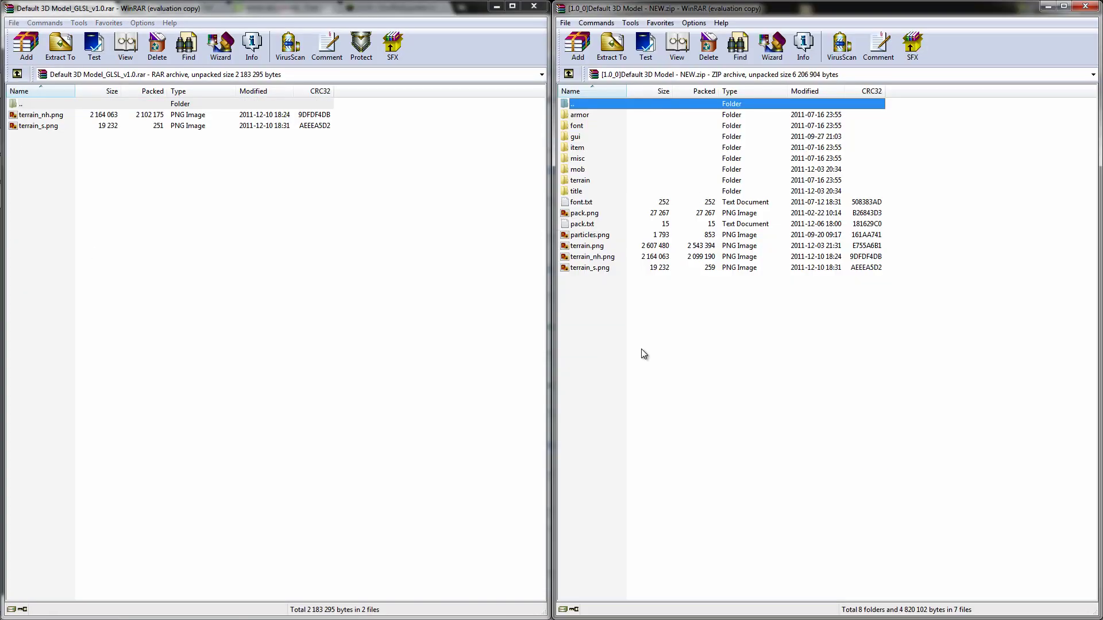
Step: Delete the old terrain_nh.png and terrain_s.png from the NEW.zip pack
left_click(641, 354)
left_click(43, 117)
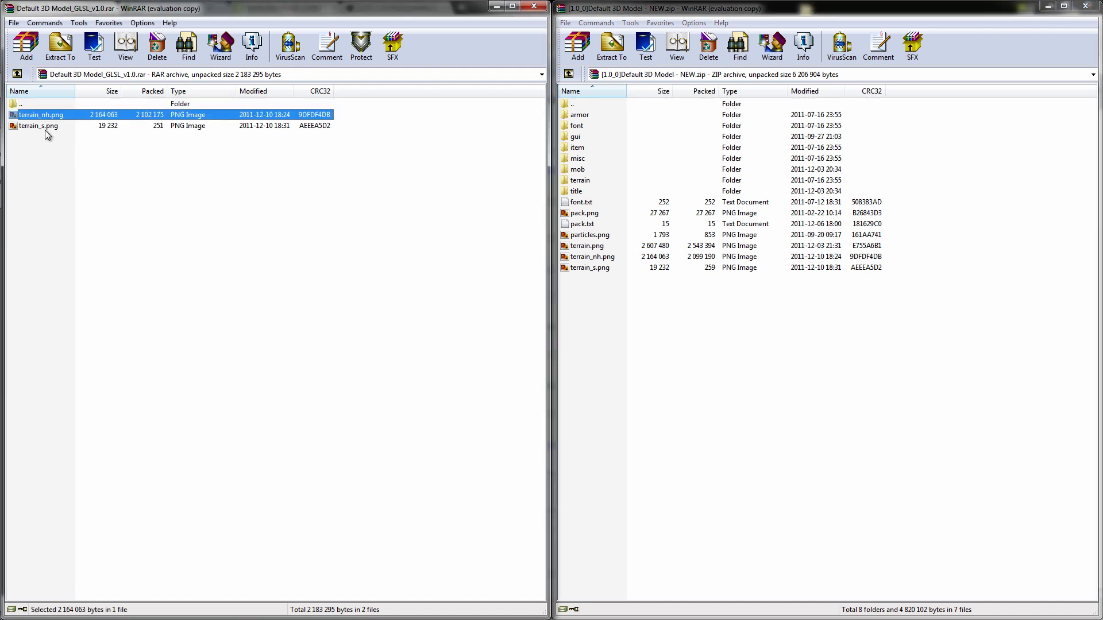
left_click(589, 268)
left_click(601, 256, "shift")
key("Delete")
left_click(554, 355)
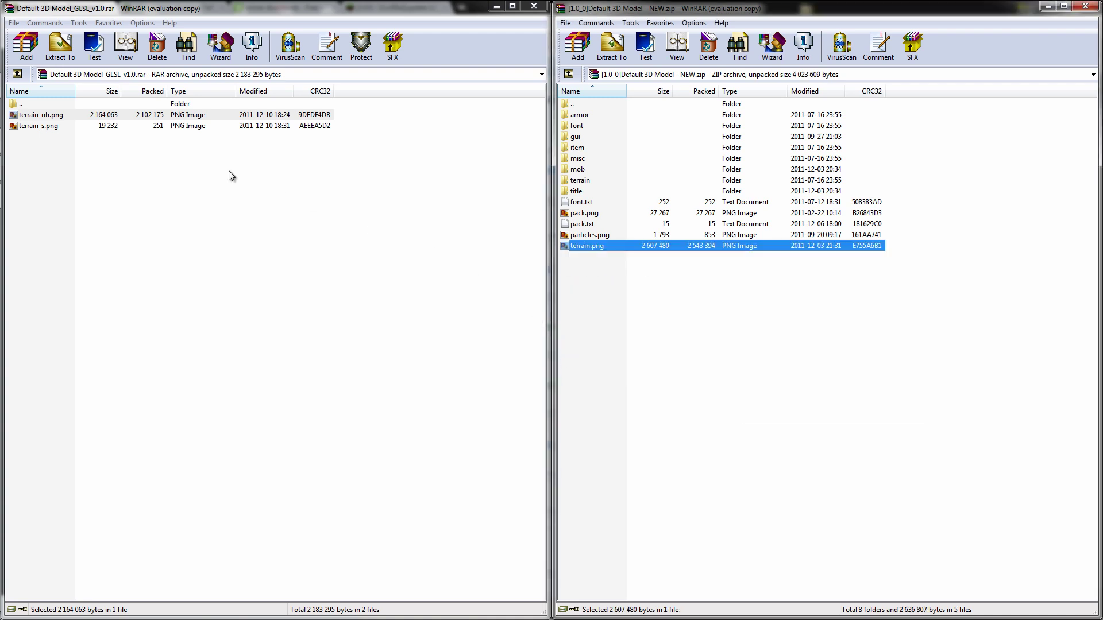
Step: Copy terrain_nh.png and terrain_s.png from the GLSL archive into NEW.zip and confirm
left_click(78, 119)
left_click(68, 125)
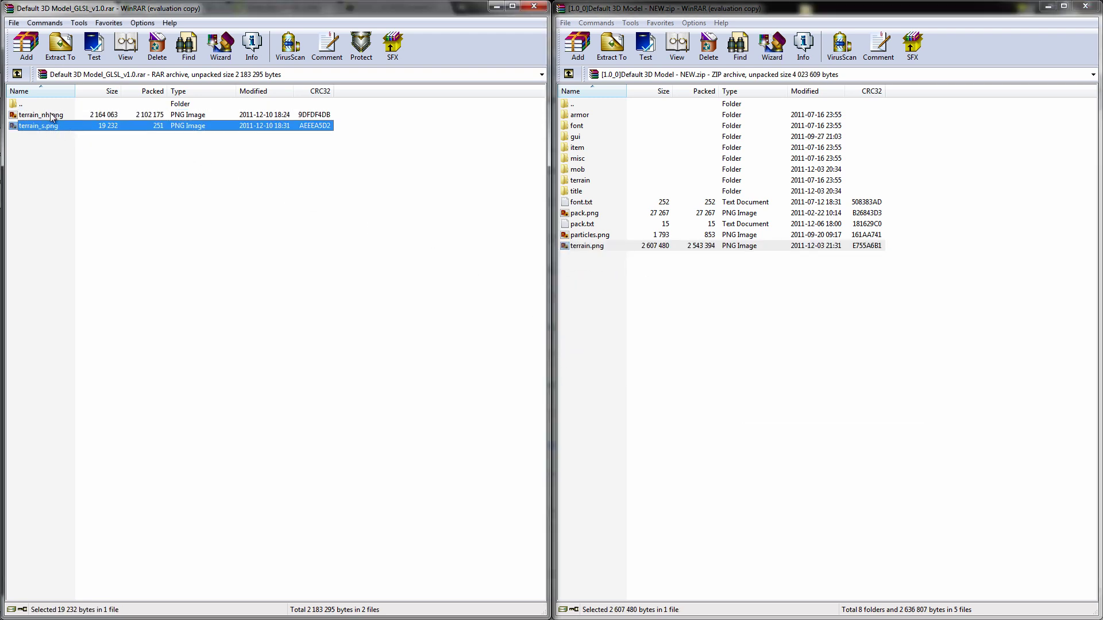
left_click(50, 113)
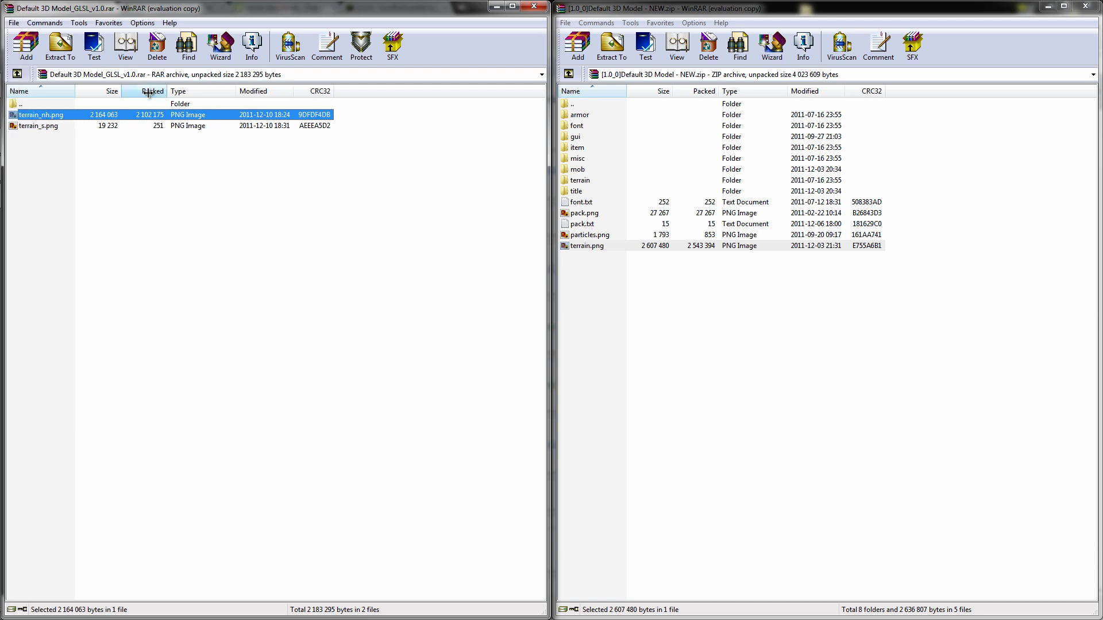
left_click(155, 126, "shift")
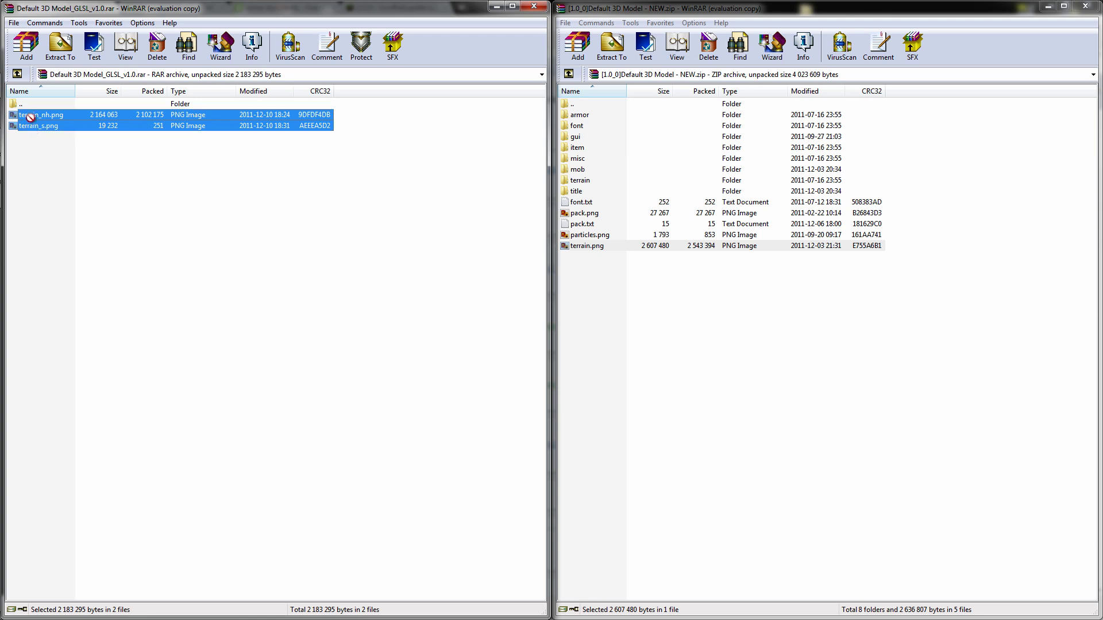
left_click_drag(32, 117, 676, 309)
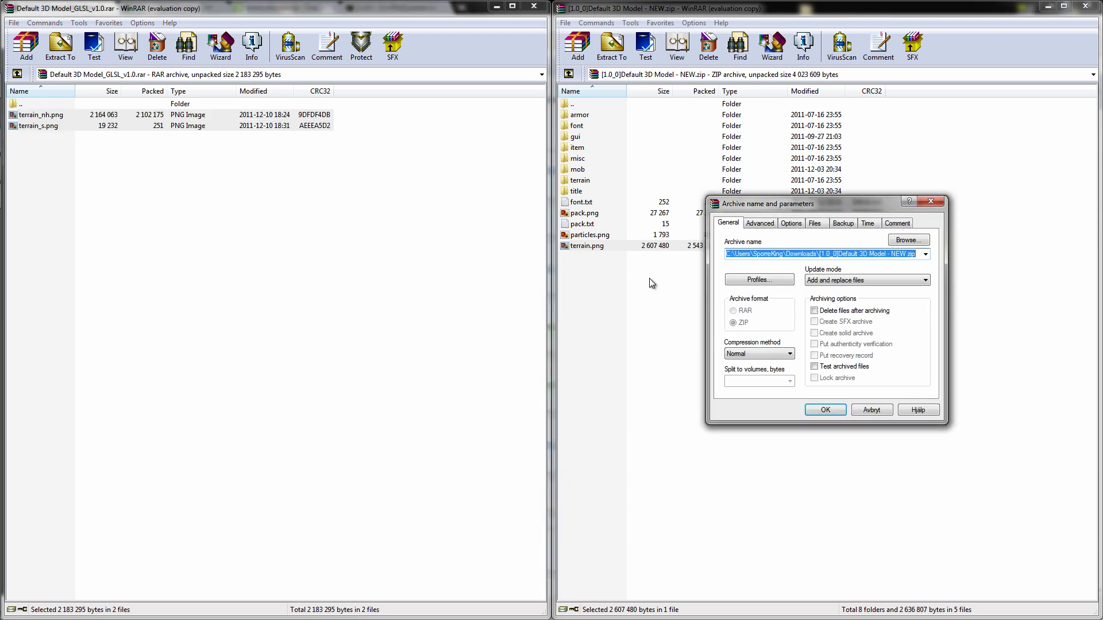
left_click(817, 409)
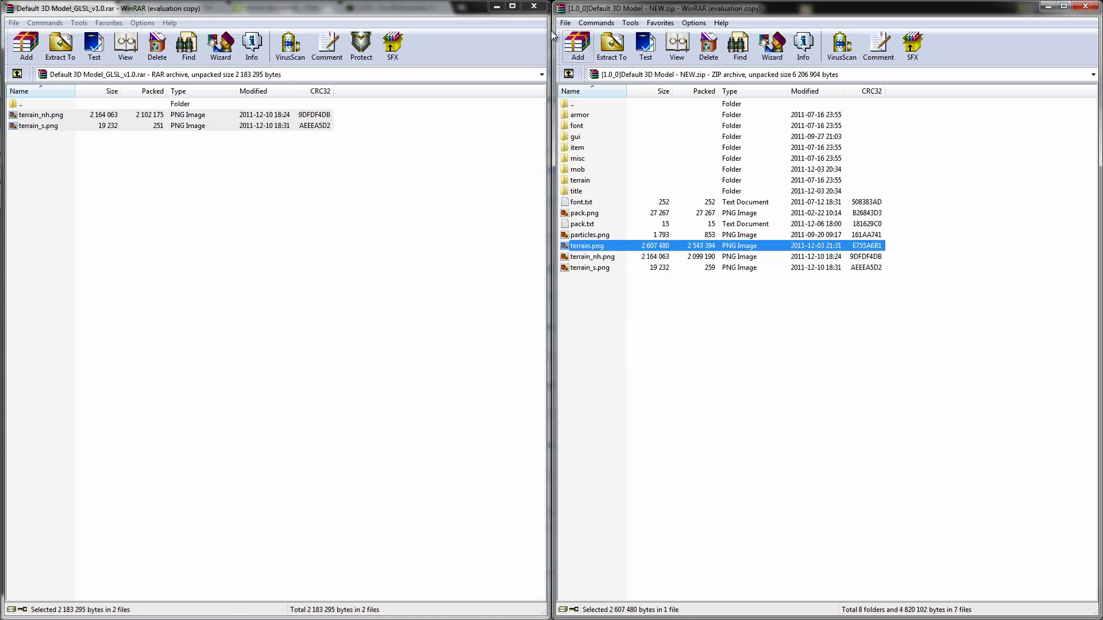
Step: Close the GLSL v1.0 and NEW.zip archive windows
left_click(531, 7)
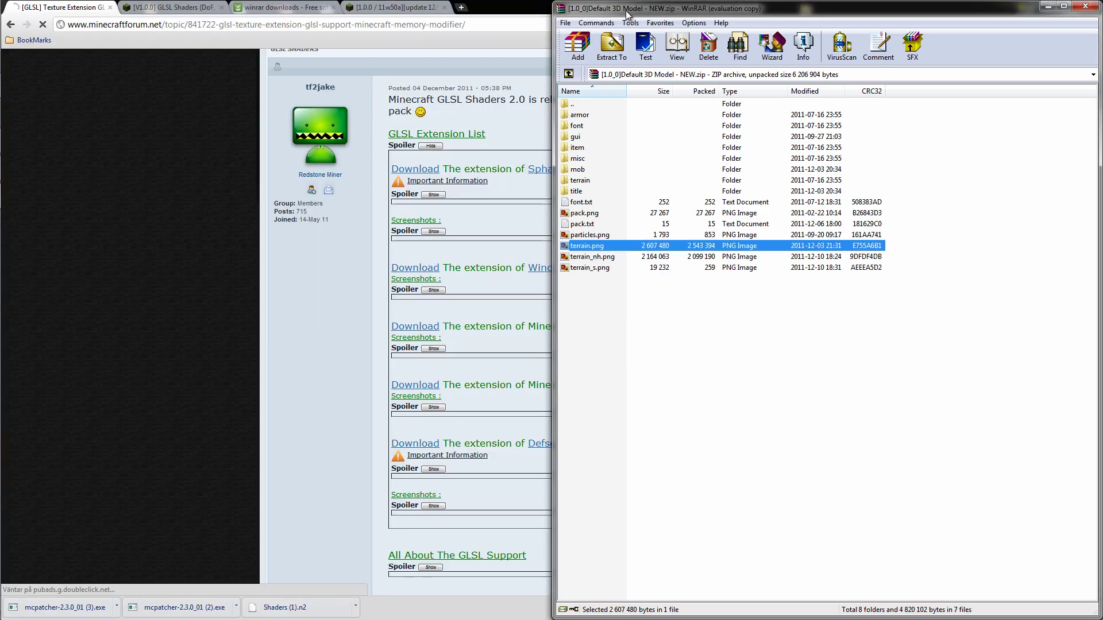
left_click_drag(629, 9, 424, 145)
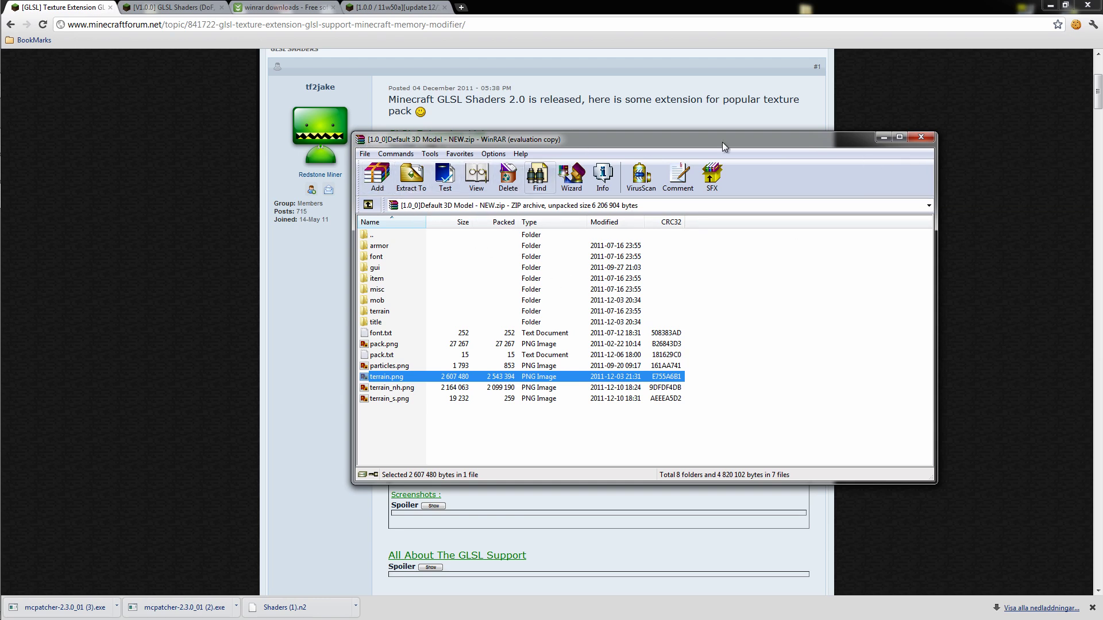
left_click(921, 139)
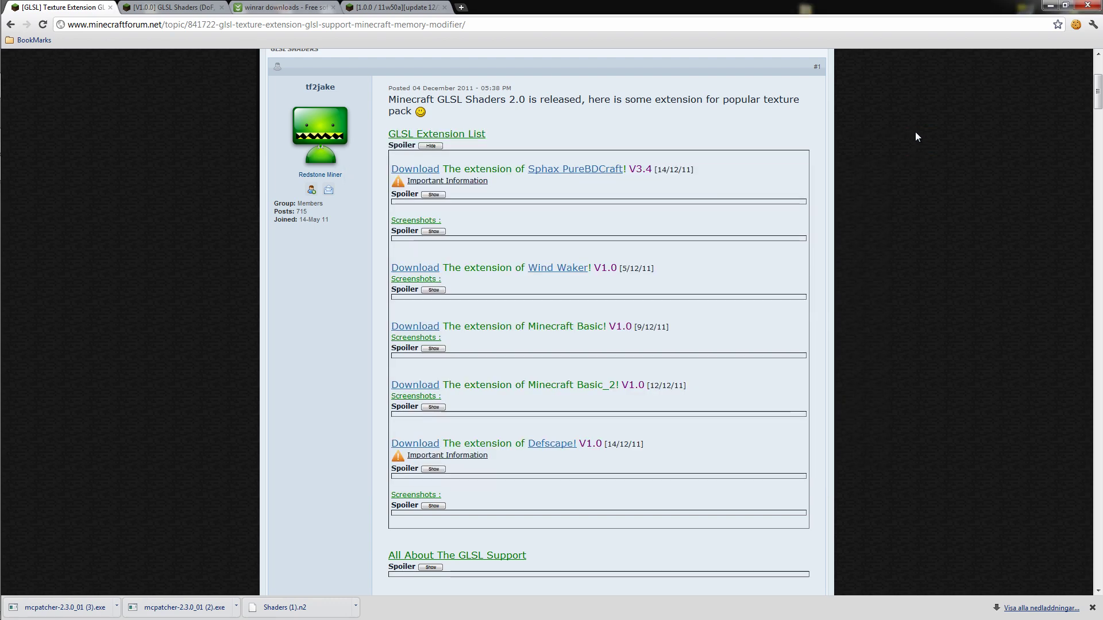
Step: Switch to the GLSL Shaders topic, glance at the CNET WinRAR results, then return to GLSL Shaders
left_click(172, 5)
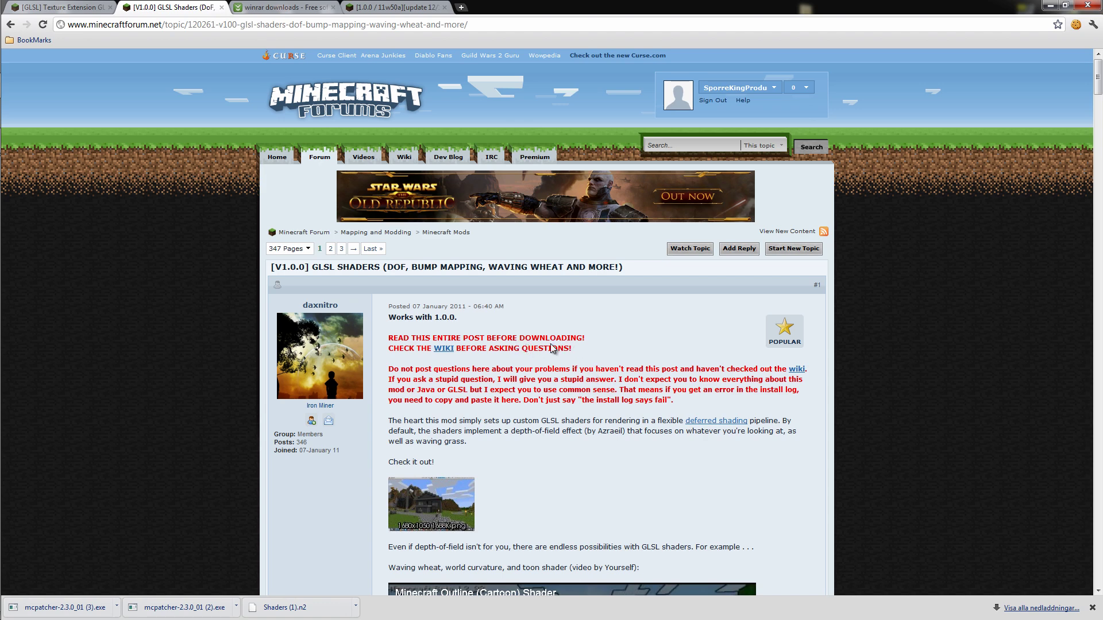
left_click(281, 7)
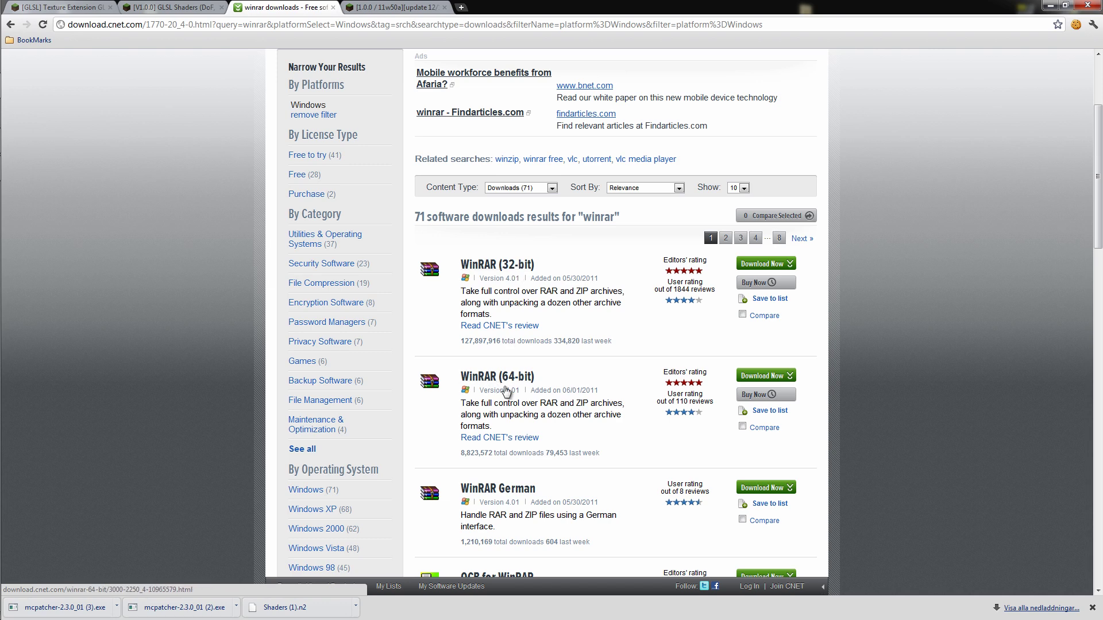
left_click(188, 10)
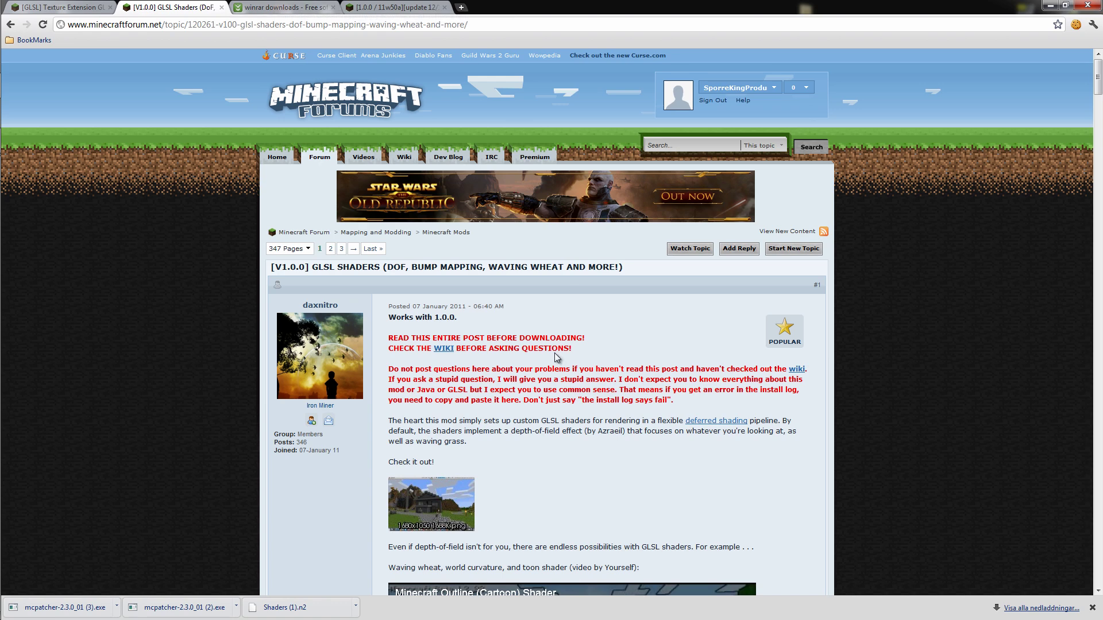
Step: Scroll to Download for 1.0.0 and get the Windows zip, opening Shaders-Windows (4).zip in WinRAR
scroll(566, 353, "down", 1)
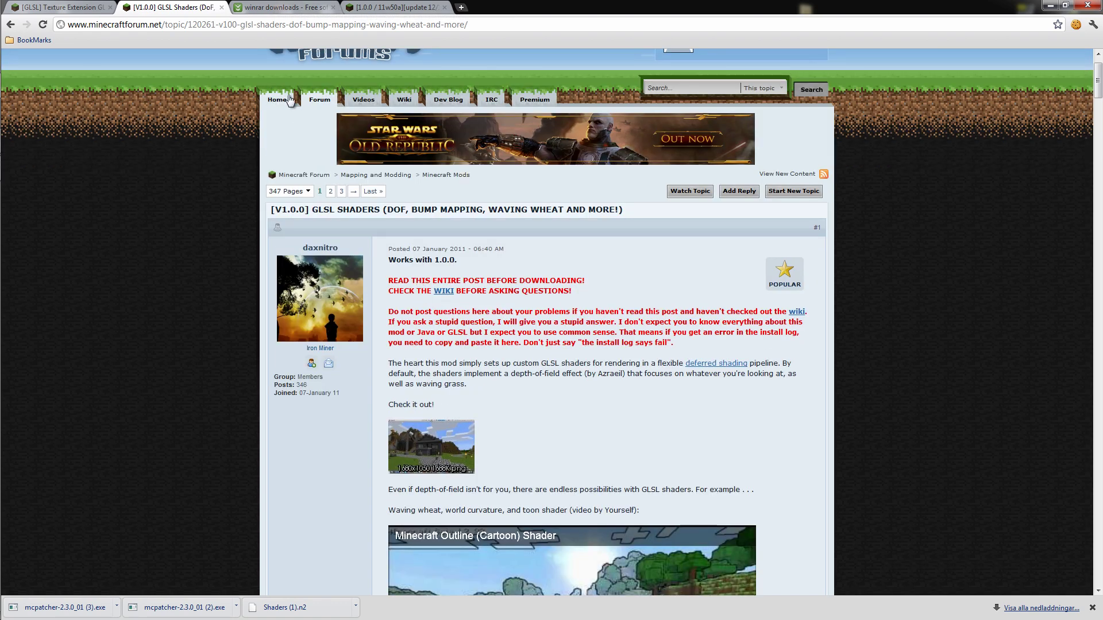
left_click_drag(337, 210, 469, 211)
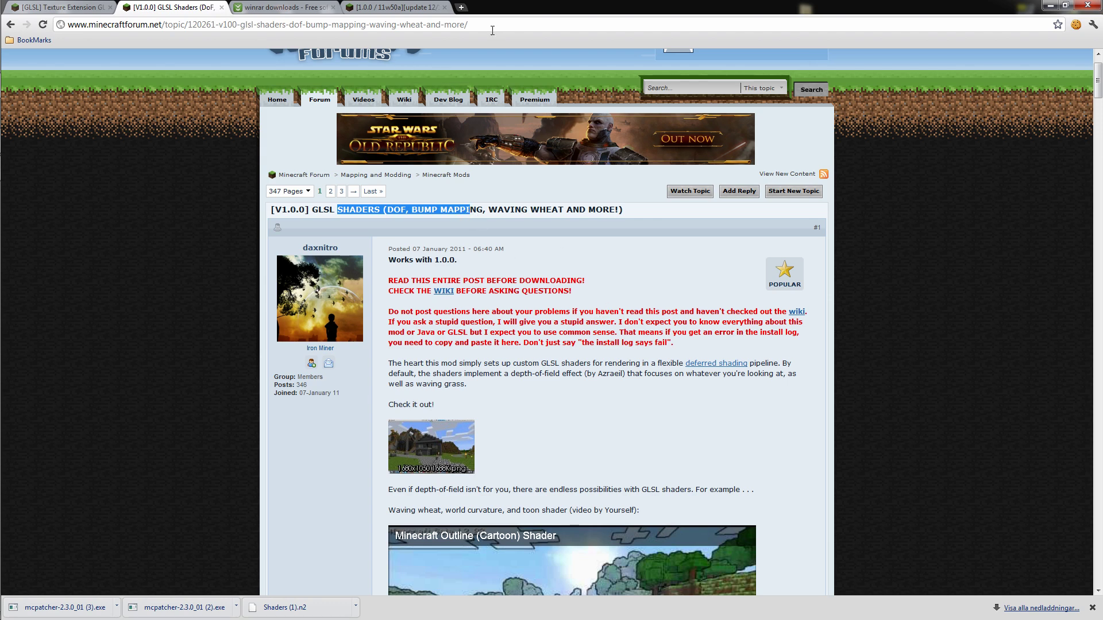
scroll(587, 388, "down", 7)
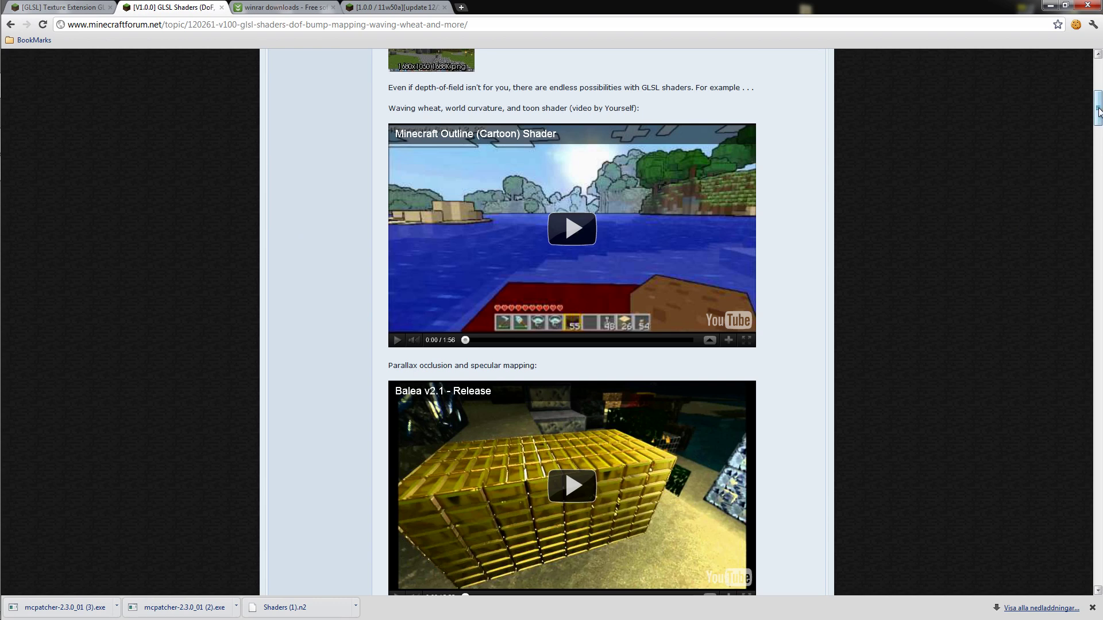
left_click_drag(1098, 112, 1098, 161)
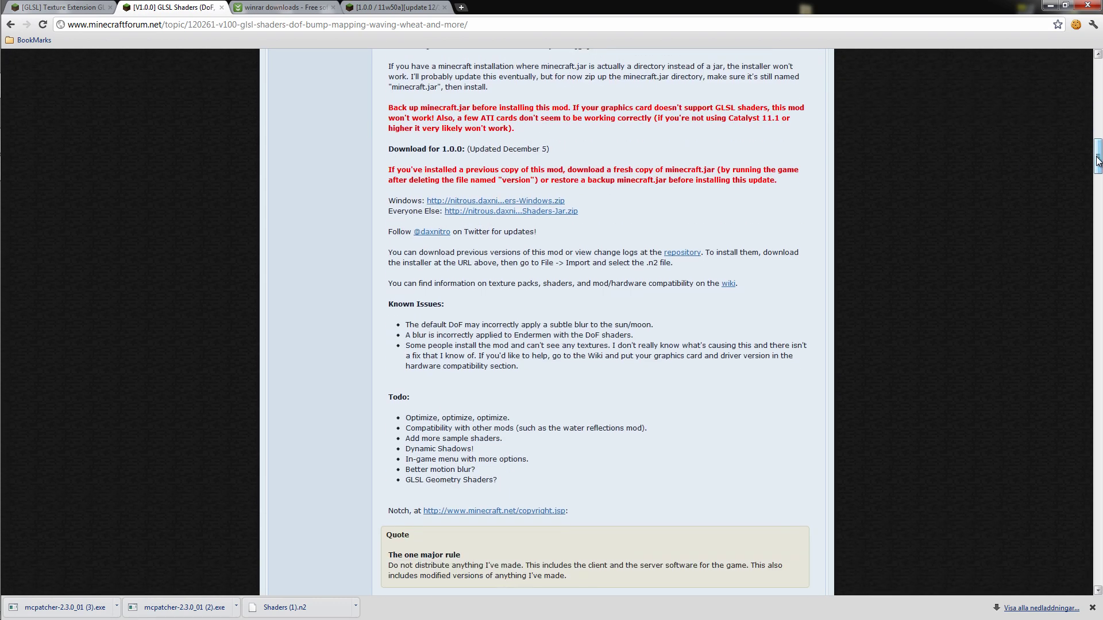
left_click(455, 203)
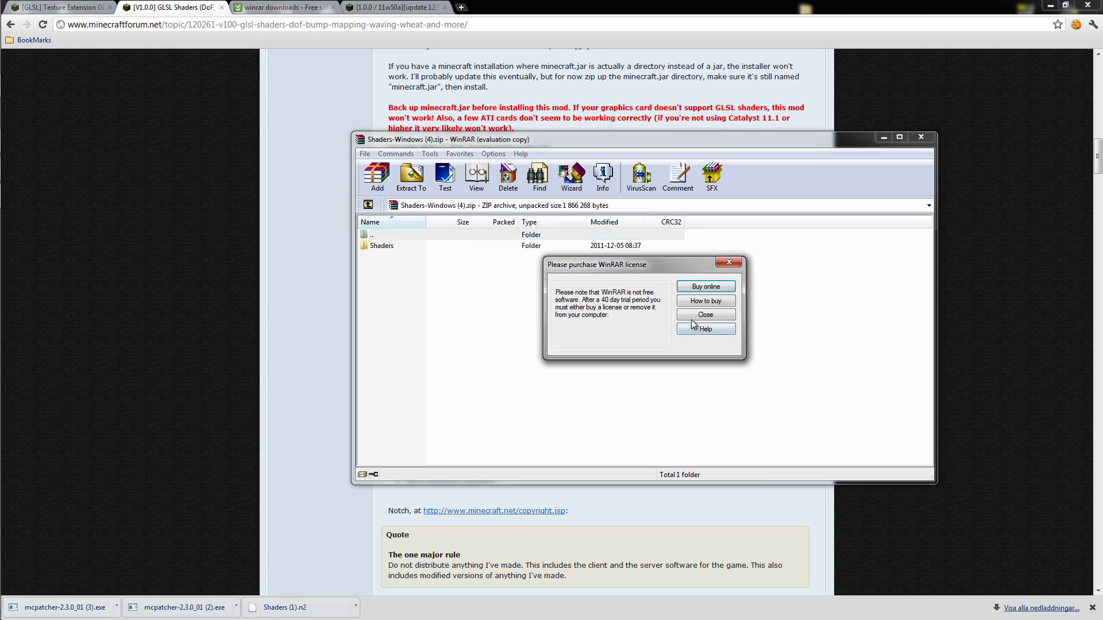
Step: Dismiss the WinRAR licence reminder, open the Shaders folder and run INSTALLER.exe
key("Escape")
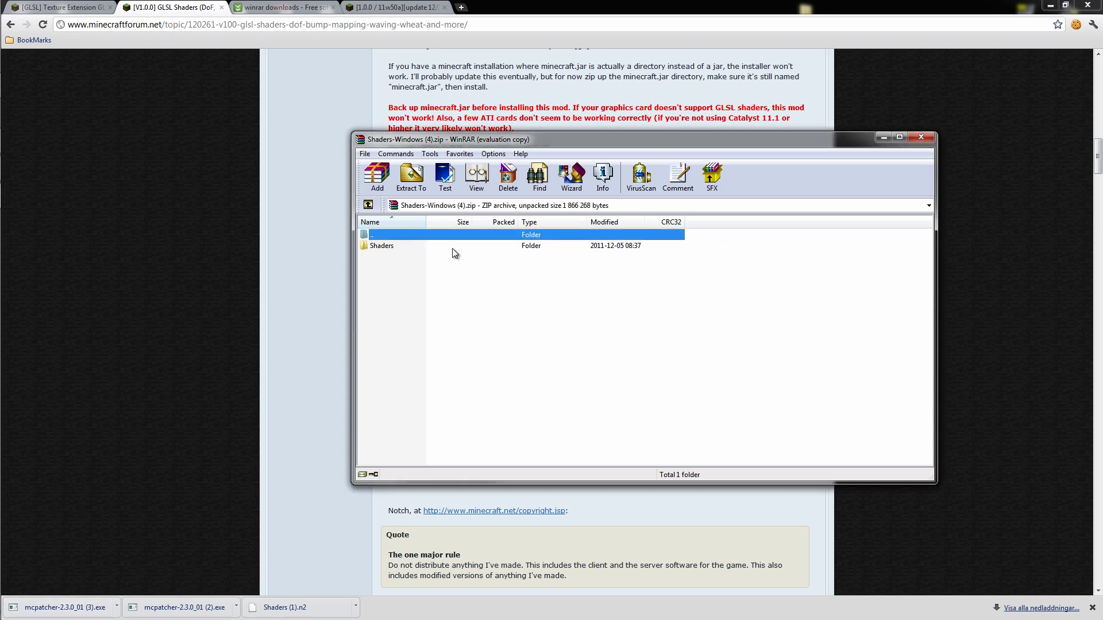
double_click(453, 248)
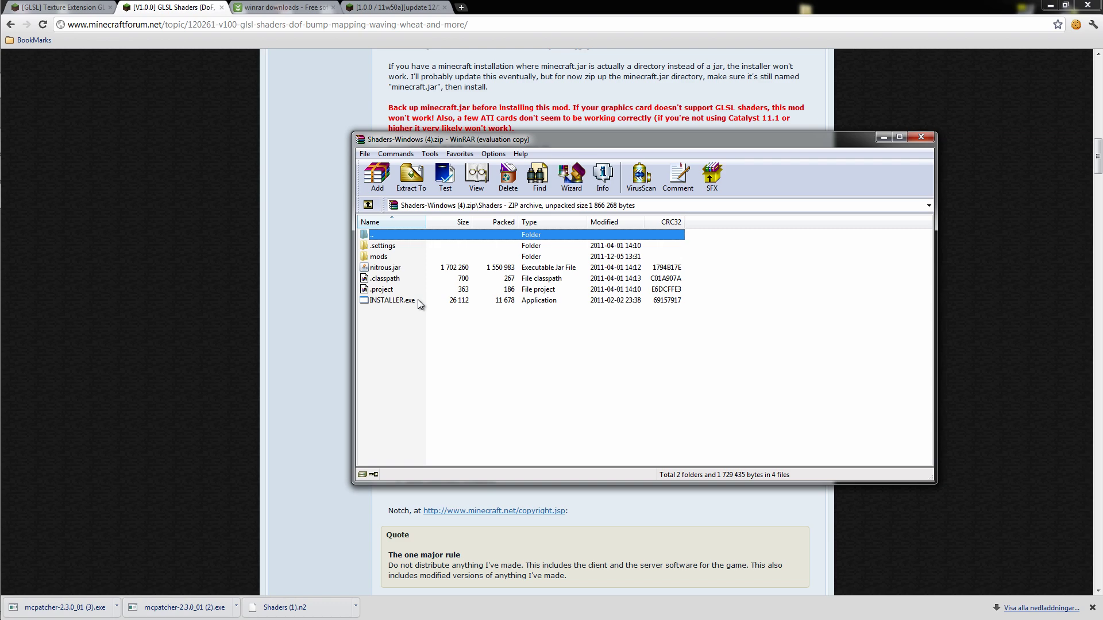
double_click(418, 300)
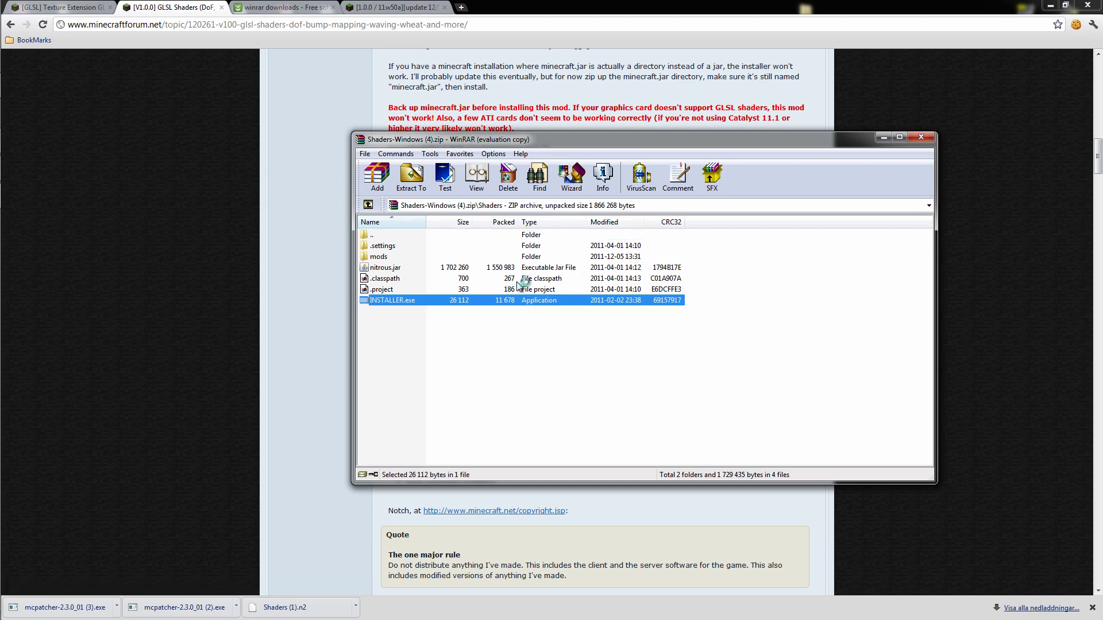
Step: Close the Shaders zip and compare Nitrous's Local Mods and Downloadable Mods lists
left_click(922, 137)
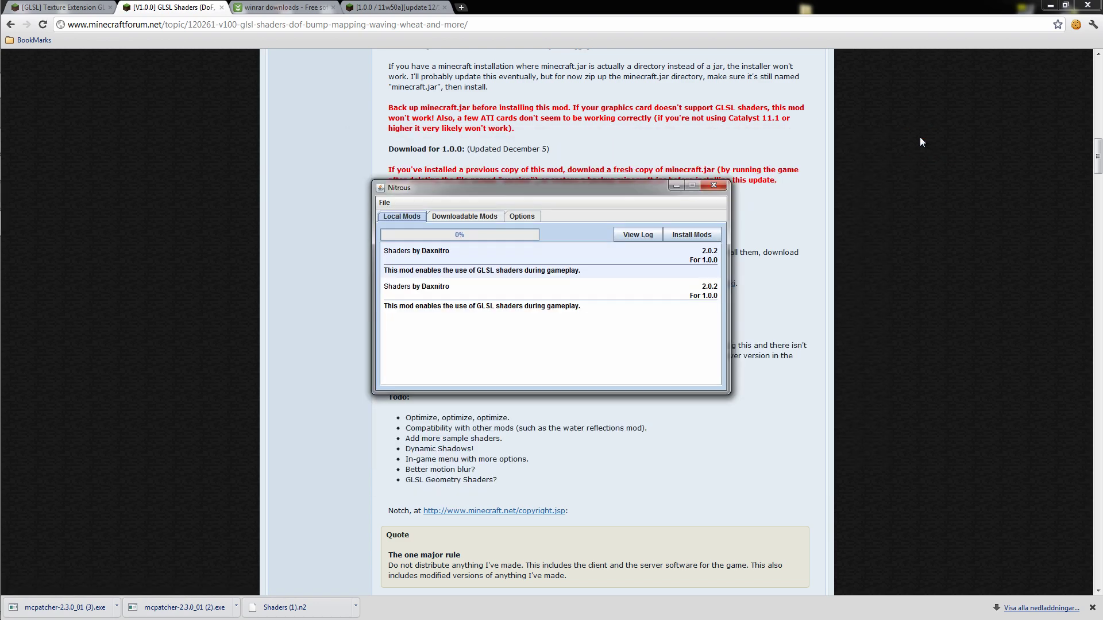
left_click_drag(526, 191, 844, 218)
left_click(539, 233)
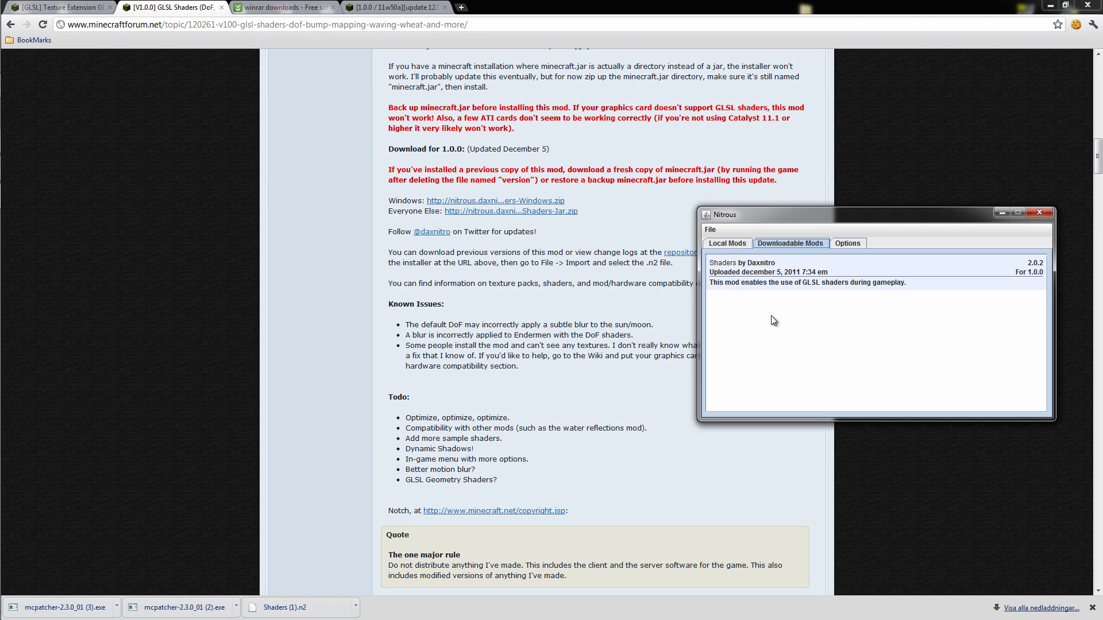
left_click_drag(842, 219, 814, 219)
left_click(714, 242)
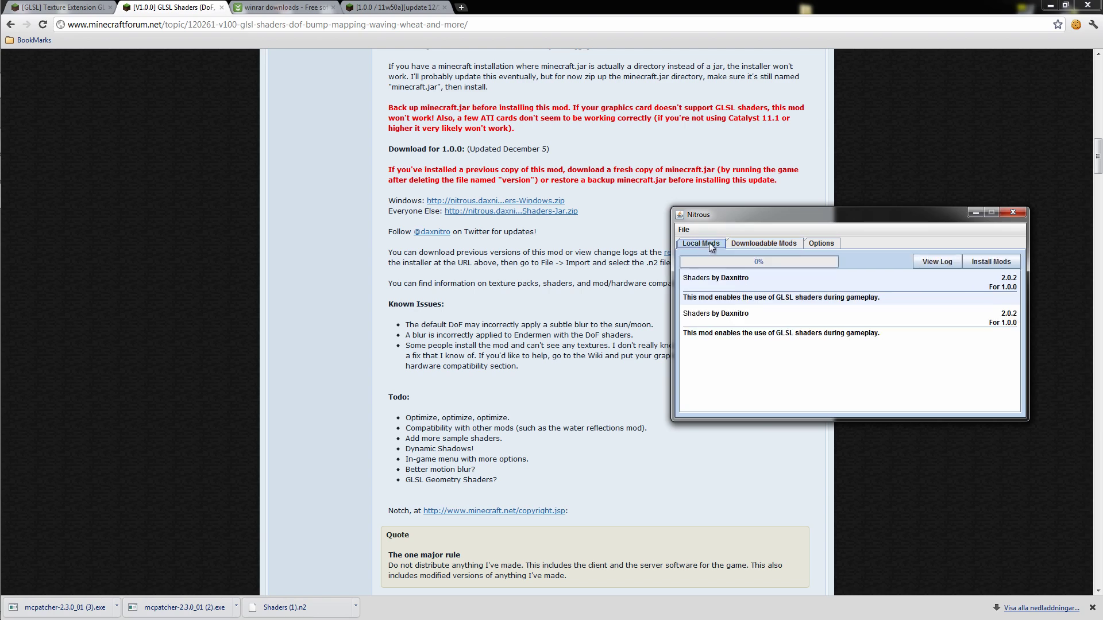
left_click(760, 245)
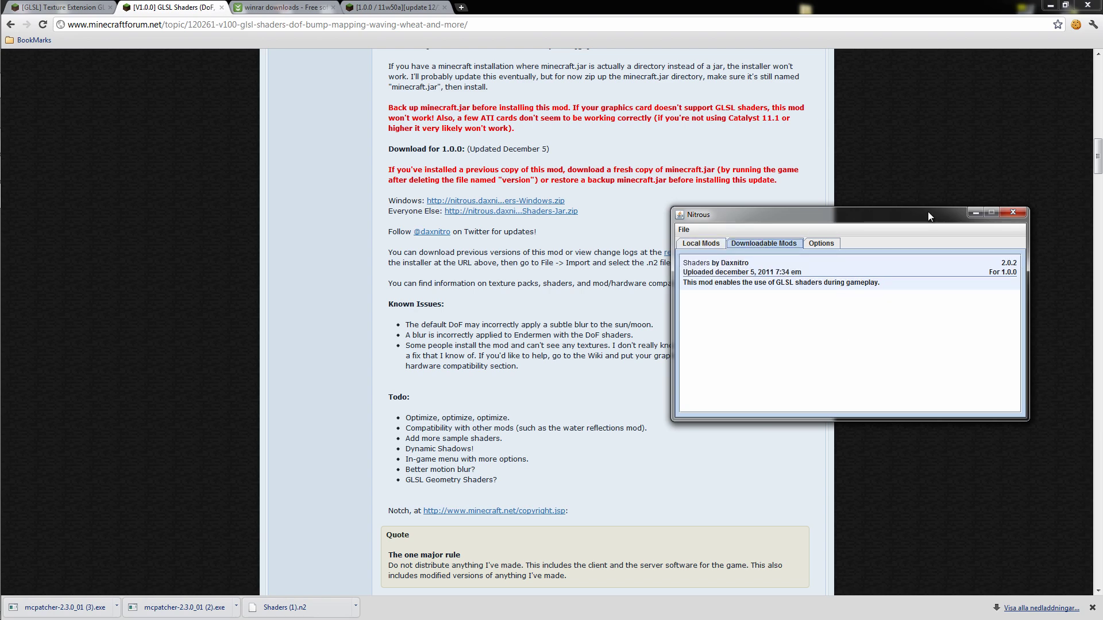
Step: Minimize the Nitrous installer and scroll the forum post back to the top
left_click_drag(927, 212, 578, 258)
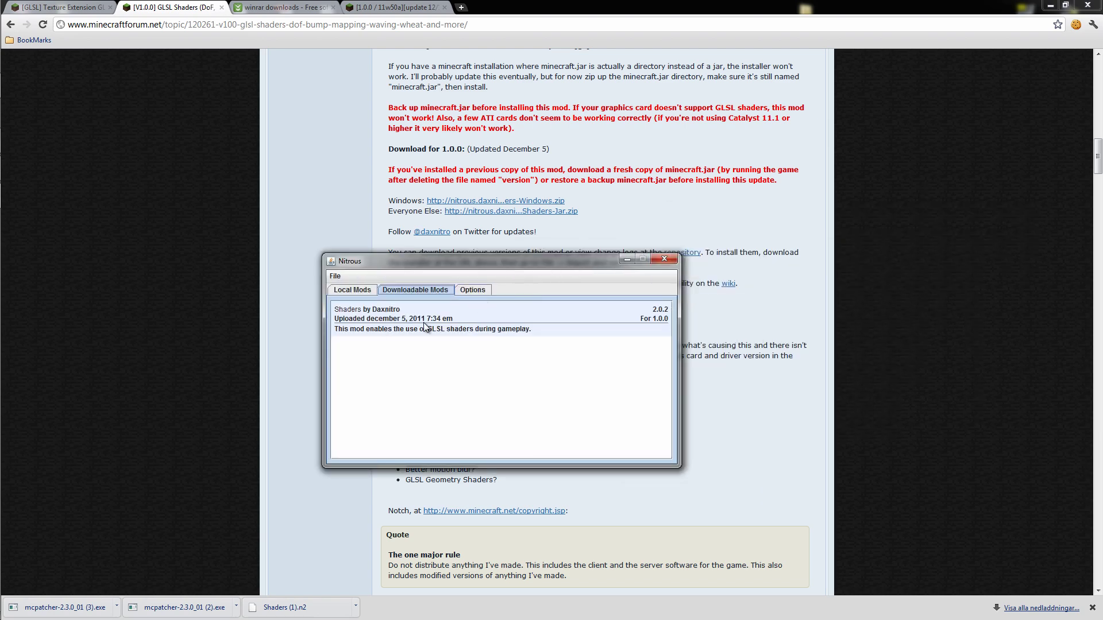
left_click(625, 260)
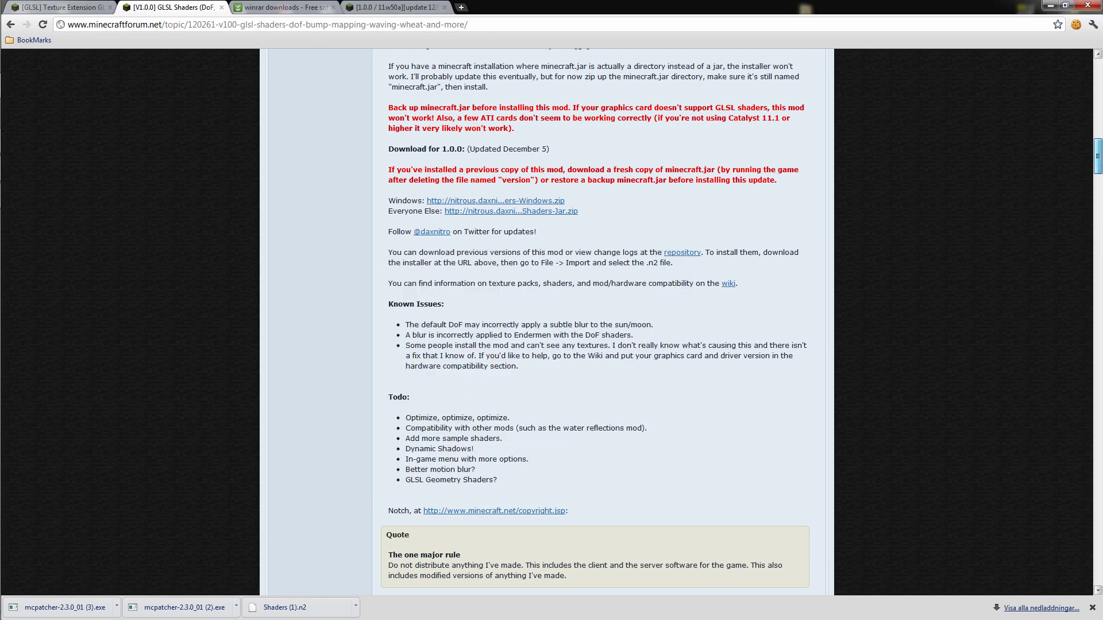
scroll(445, 352, "up", 15)
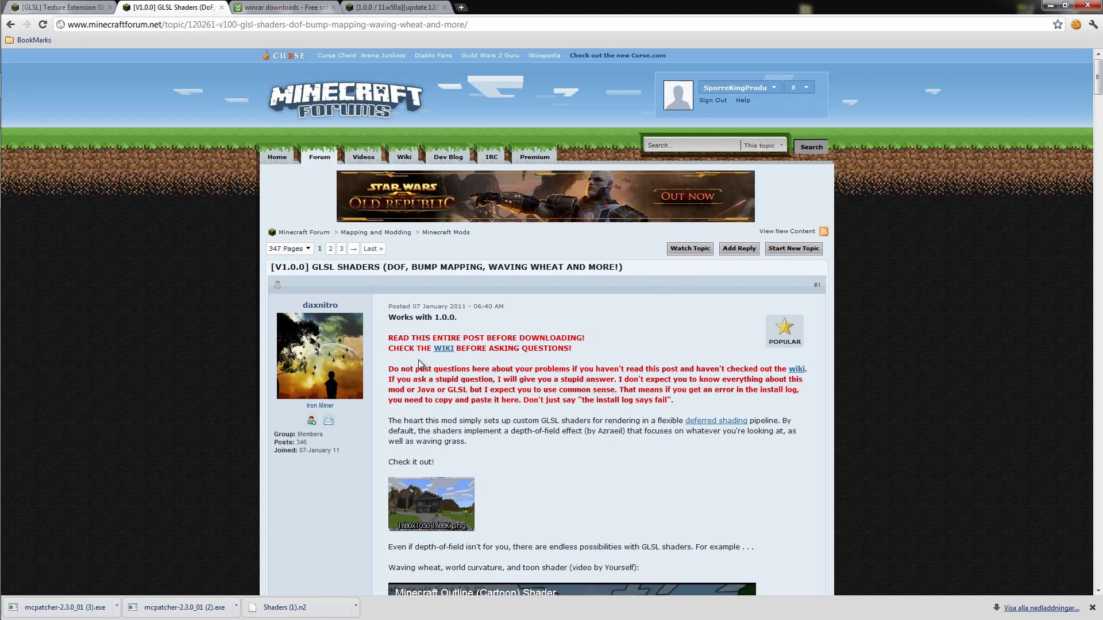
Step: Open the shaders WIKI and scroll to Manually Importing the Shader File, dismissing the ad and downloads bar
left_click(444, 352)
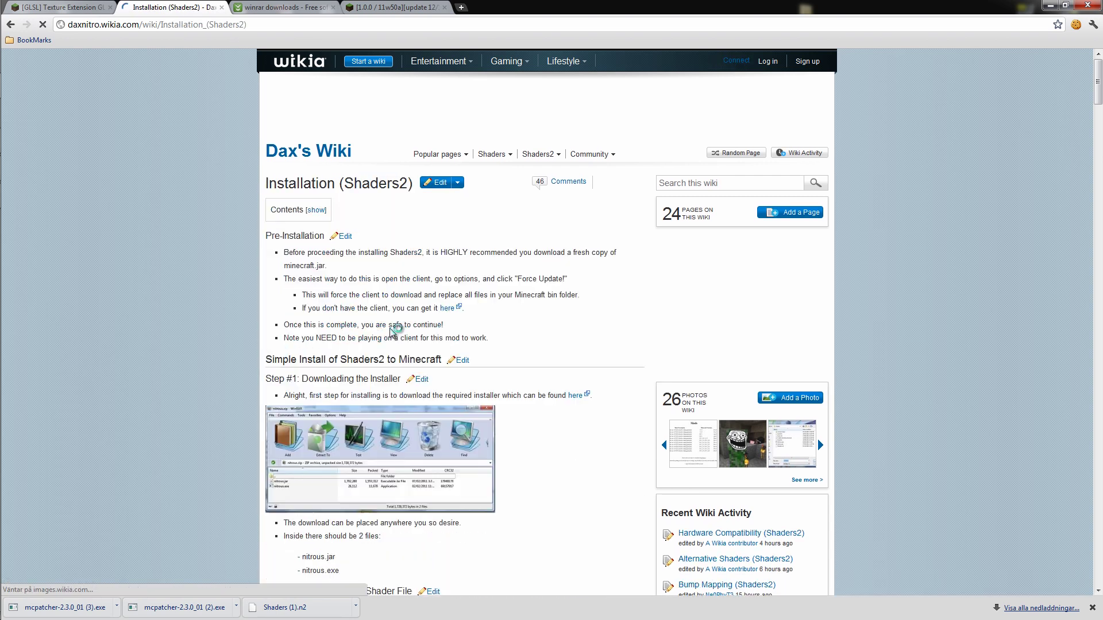
scroll(389, 360, "down", 10)
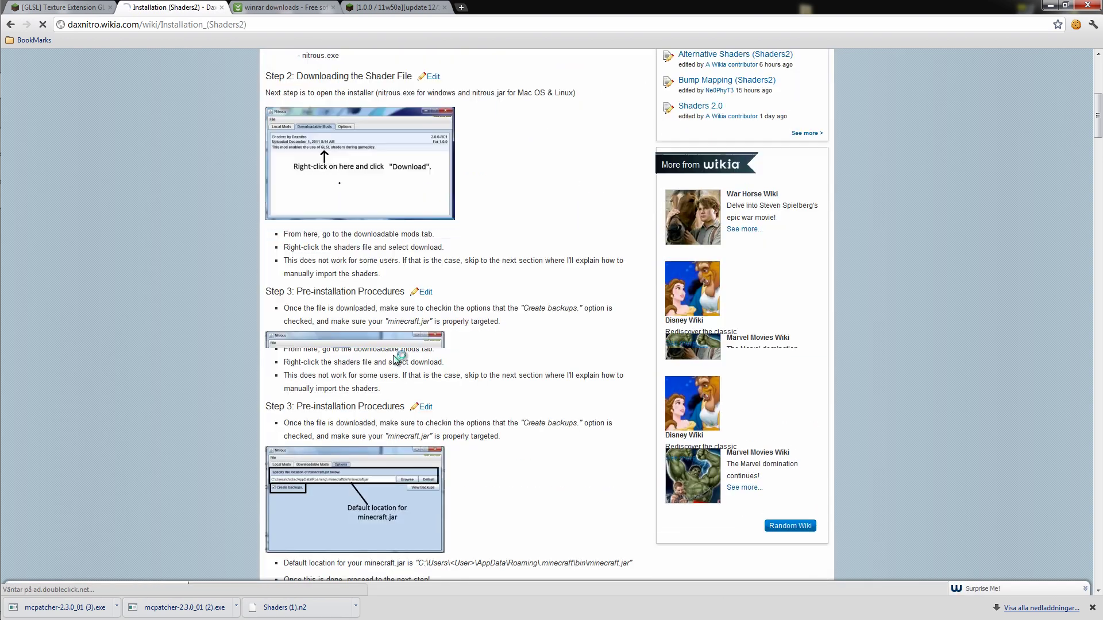
scroll(393, 356, "down", 1)
scroll(290, 325, "down", 2)
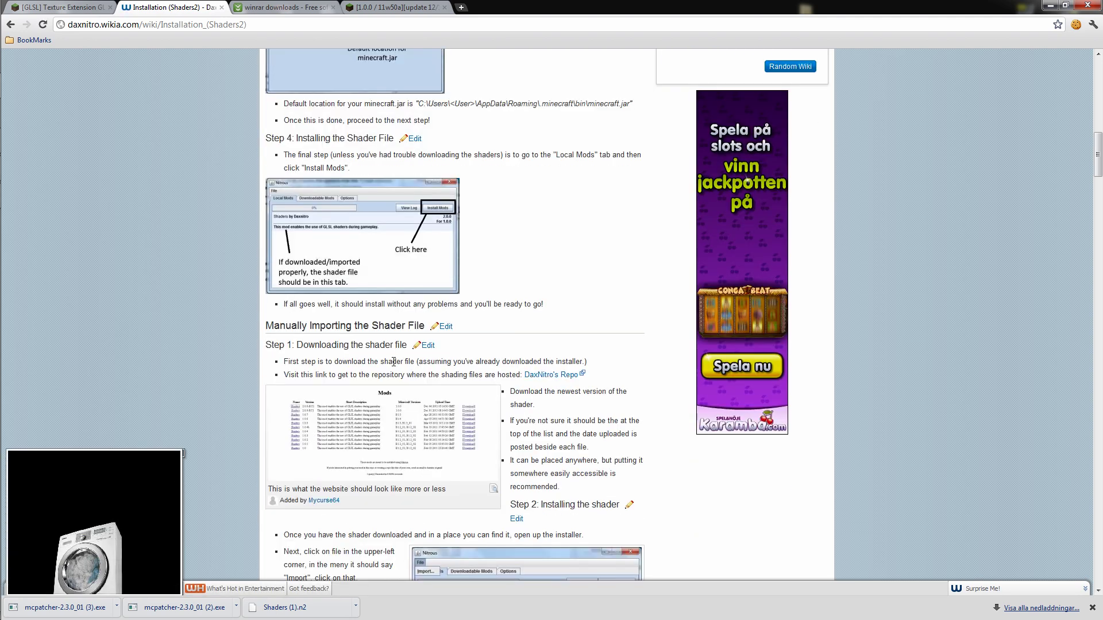
left_click(186, 453)
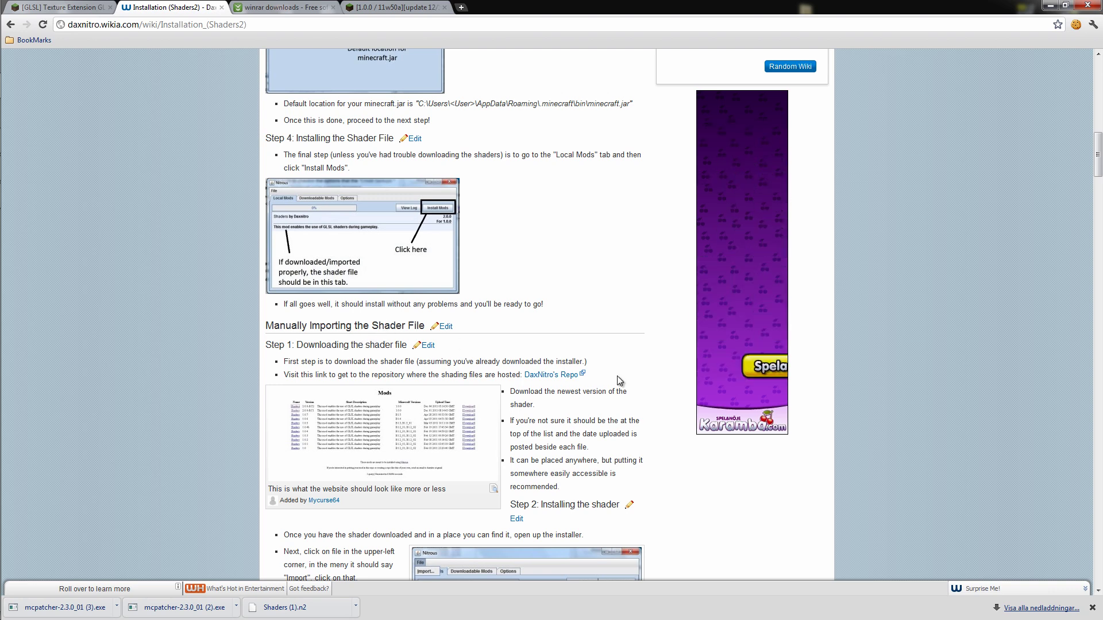
left_click(1091, 607)
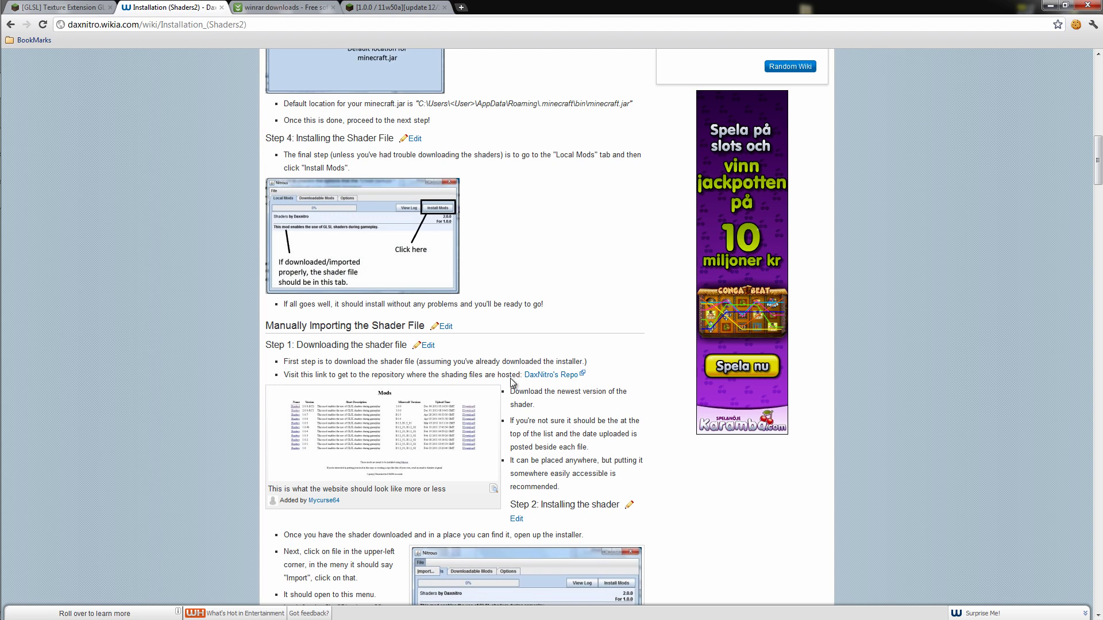
Step: Follow DaxNitro's Repo link past the ad and download Shaders 2.0.2 as Shaders (2).n2
left_click(552, 376)
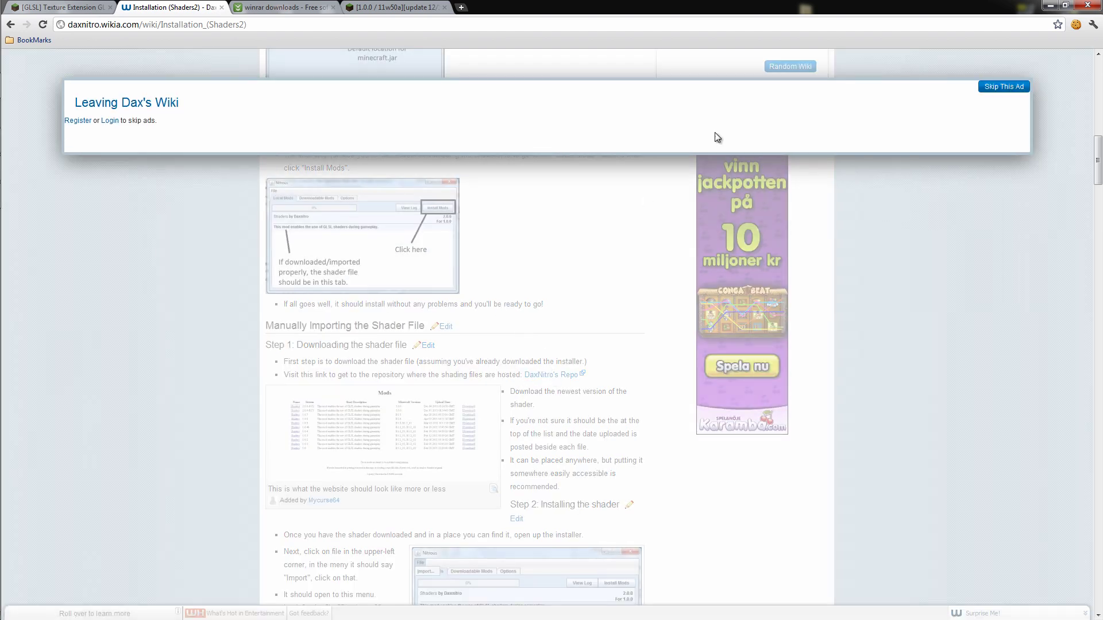
left_click(1000, 92)
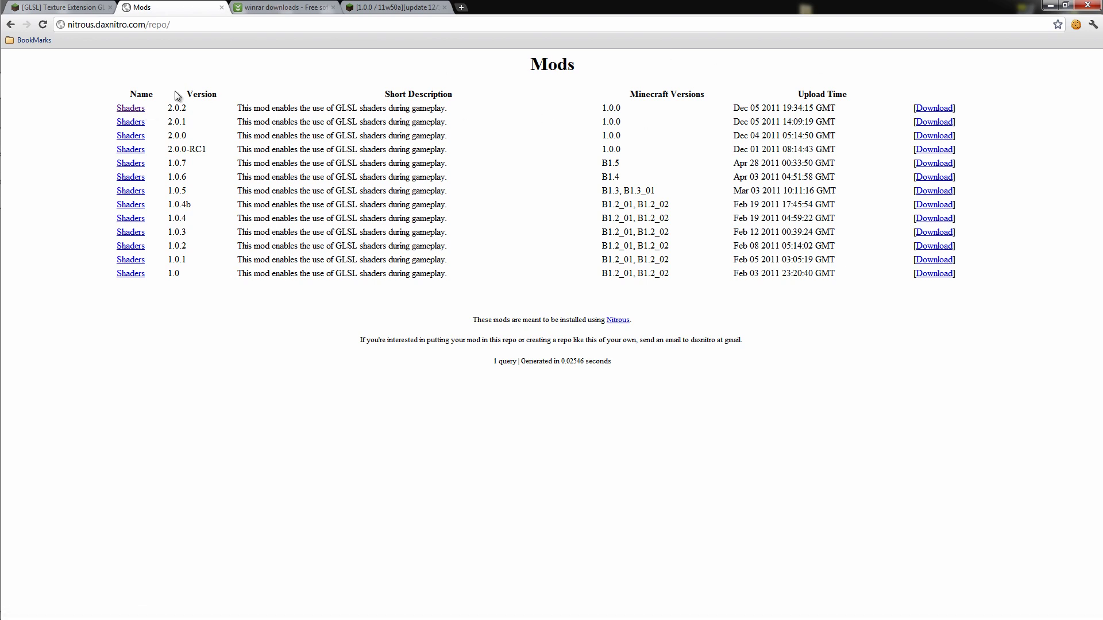
left_click(934, 109)
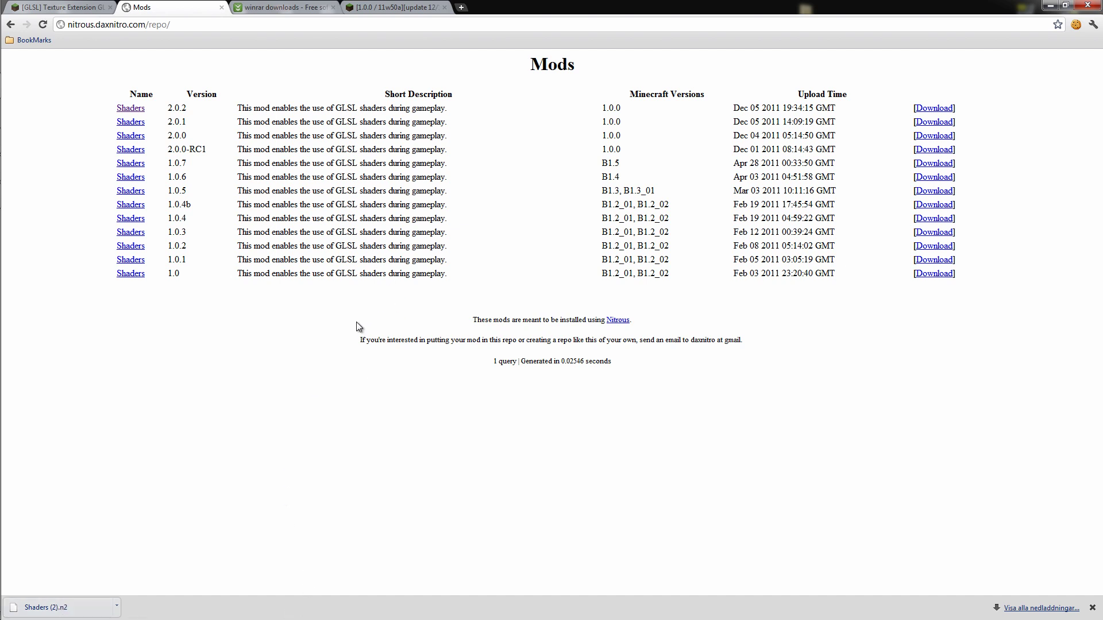
mouse_move(2, 64)
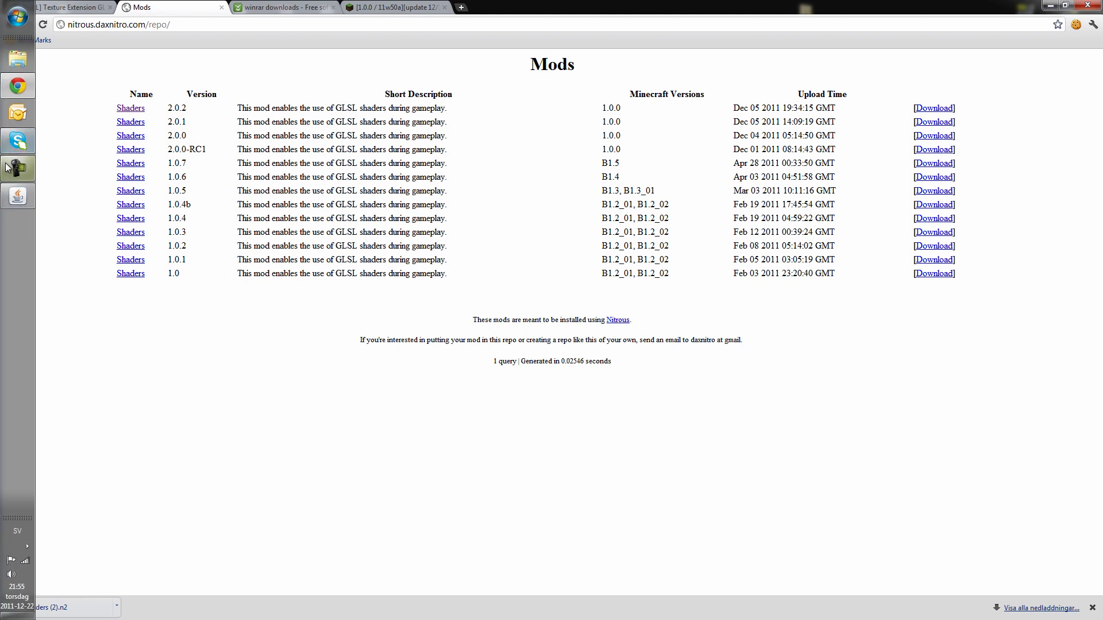
Step: Import Shaders.n2 into Nitrous, overwrite the existing Shaders copy, and view the Local Mods list
left_click(14, 196)
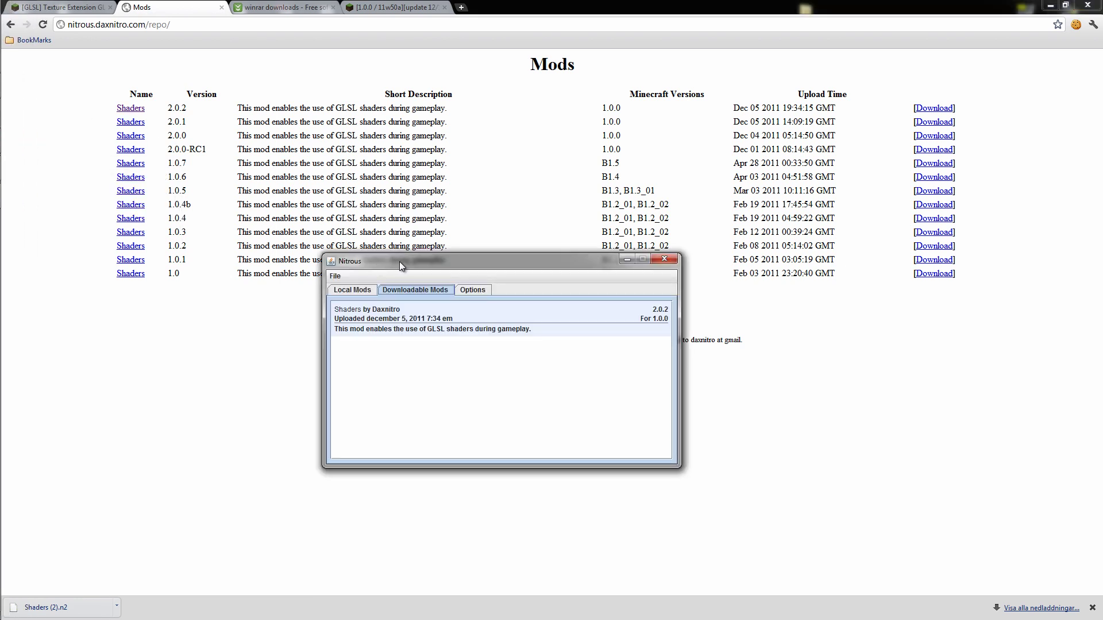
left_click_drag(408, 253, 461, 141)
left_click(408, 154)
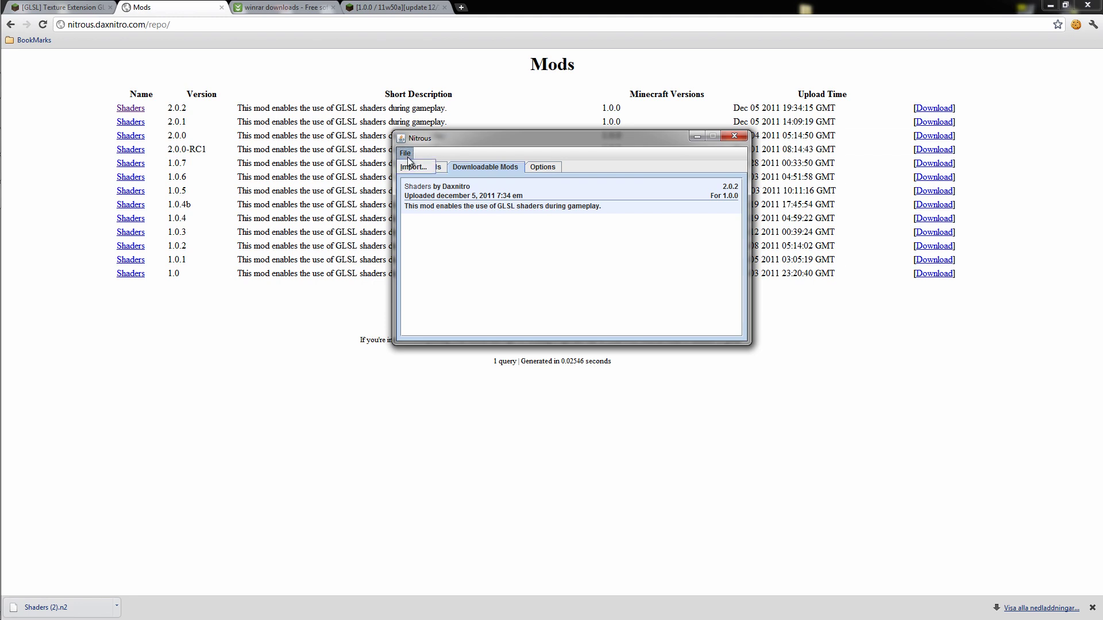
left_click(414, 168)
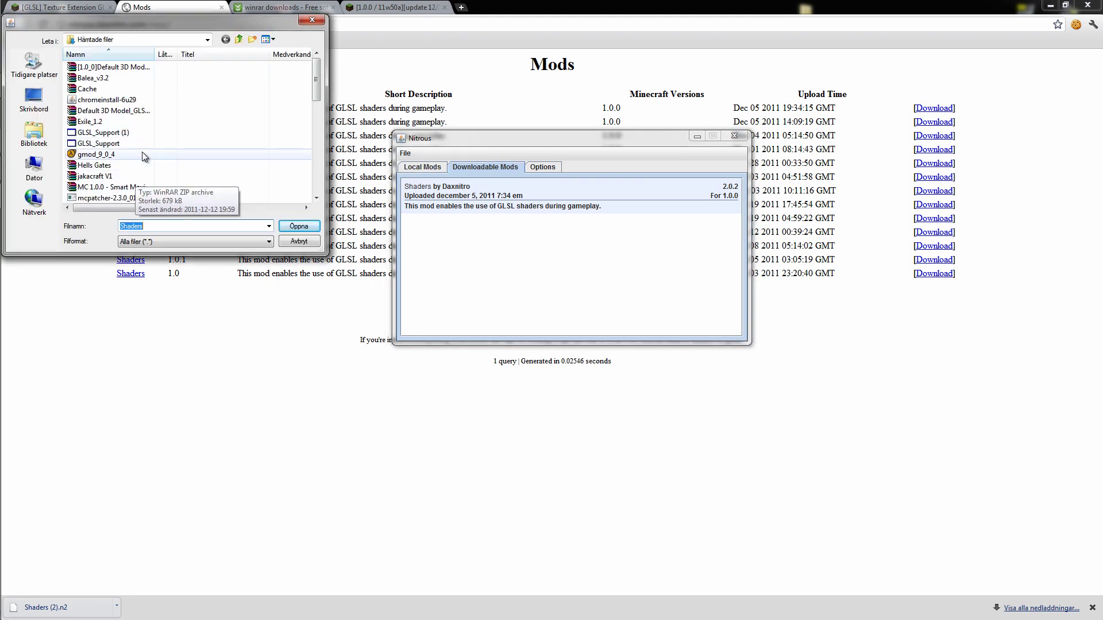
scroll(143, 140, "down", 2)
scroll(144, 140, "down", 1)
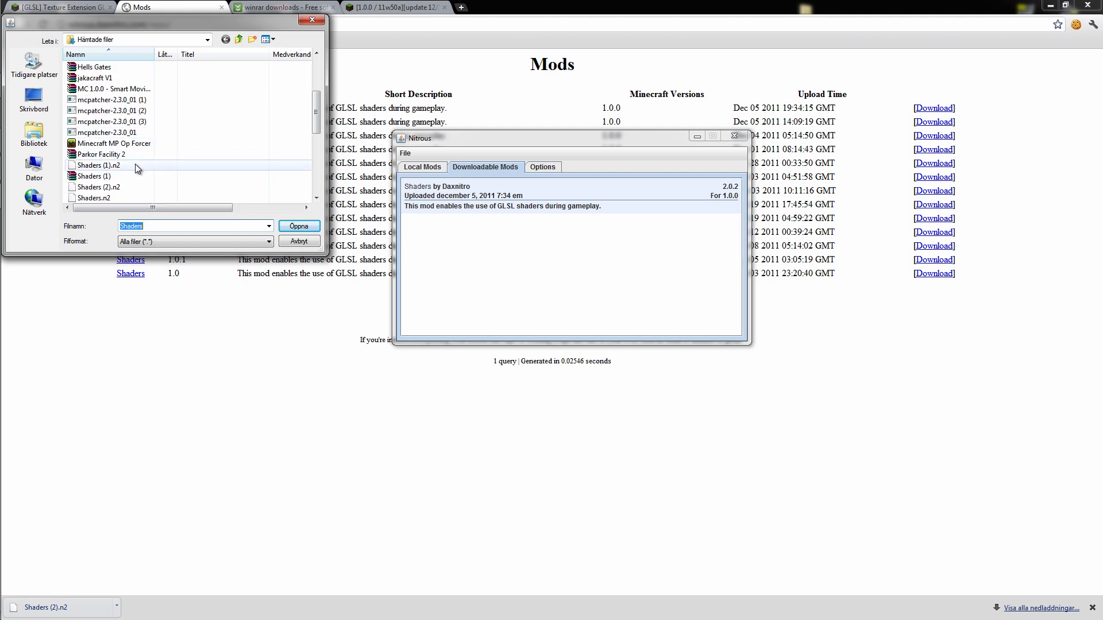
scroll(122, 191, "down", 1)
left_click(107, 166)
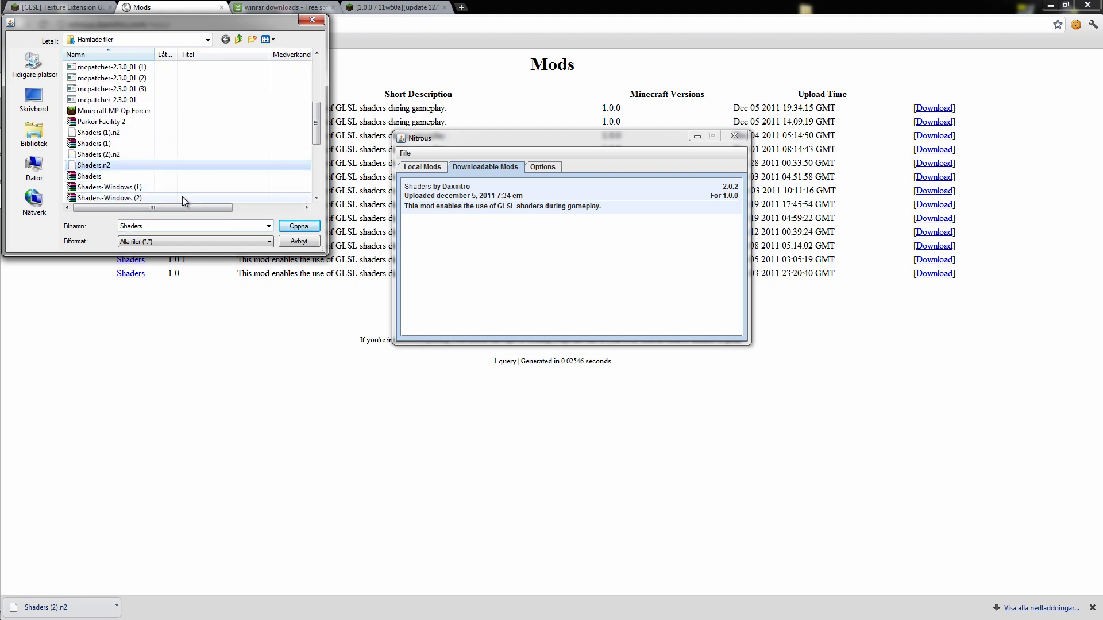
left_click(299, 226)
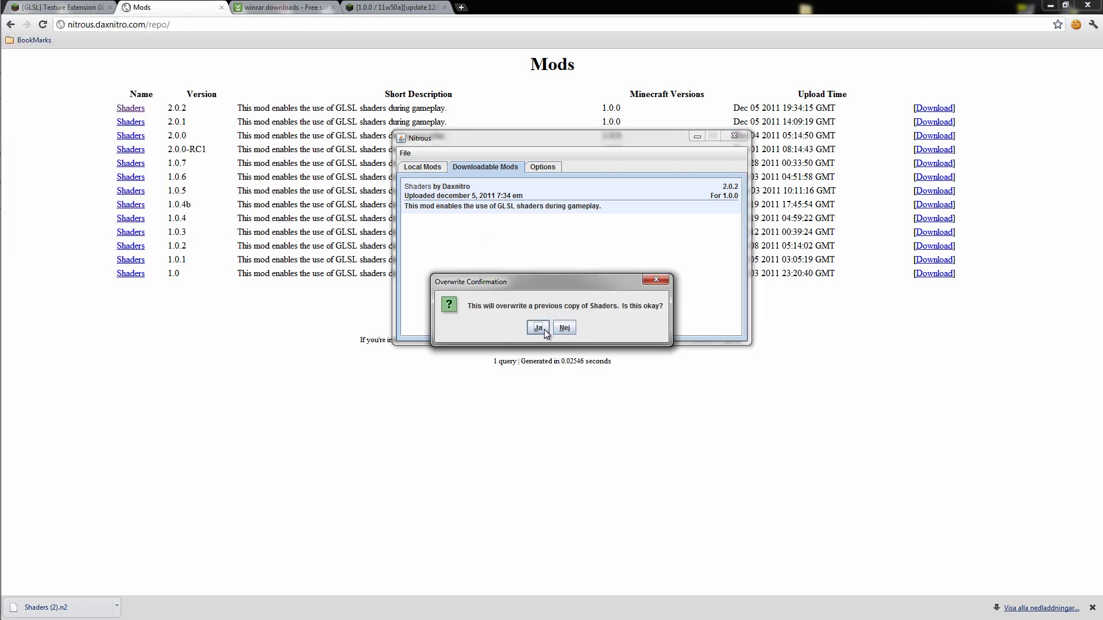
left_click(539, 328)
left_click(421, 167)
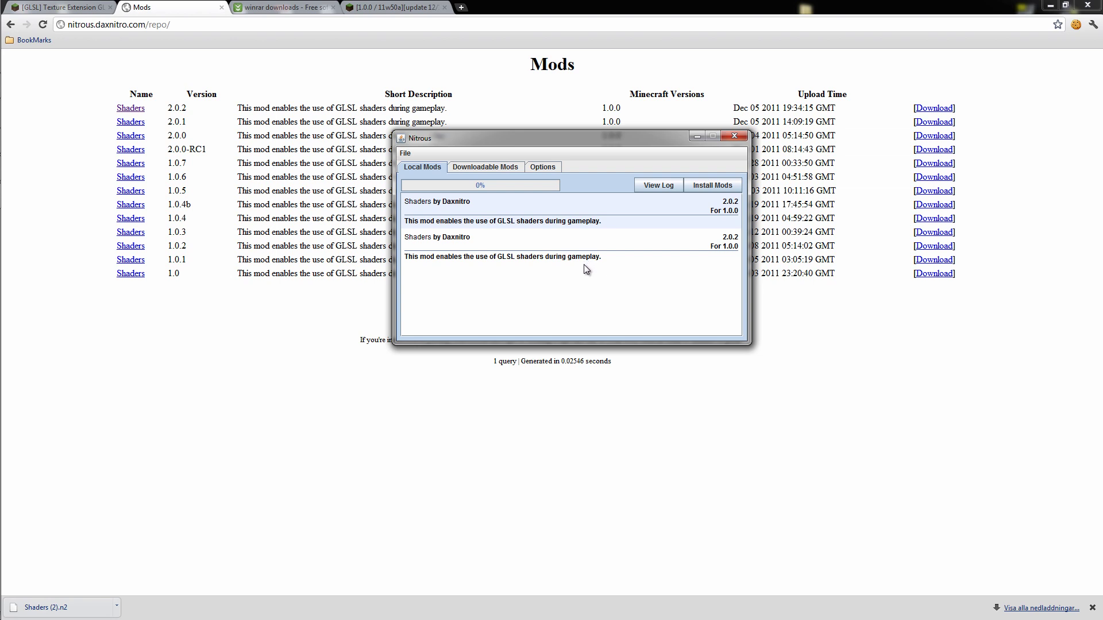
Step: Install the imported Shaders mod into the Minecraft jar with Install Mods
left_click(717, 187)
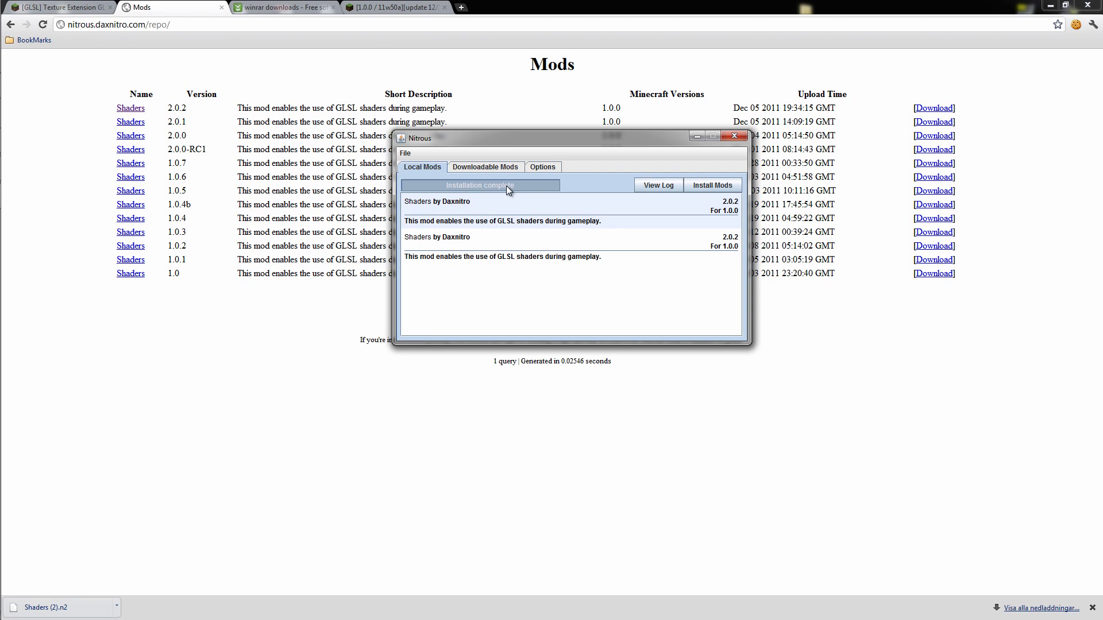
left_click(655, 187)
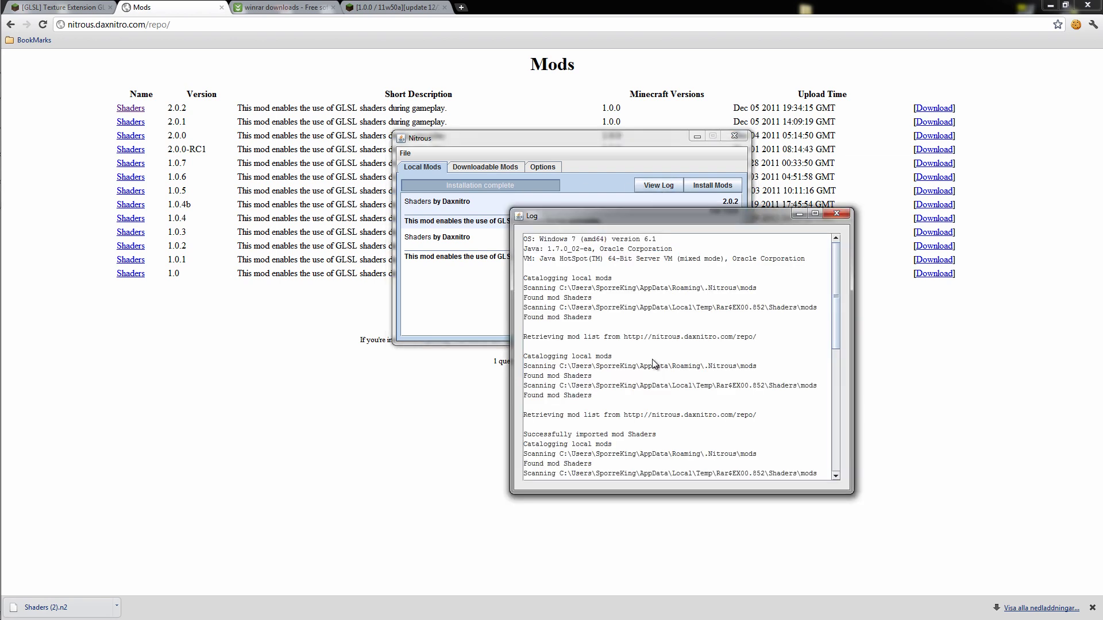
scroll(662, 371, "down", 1)
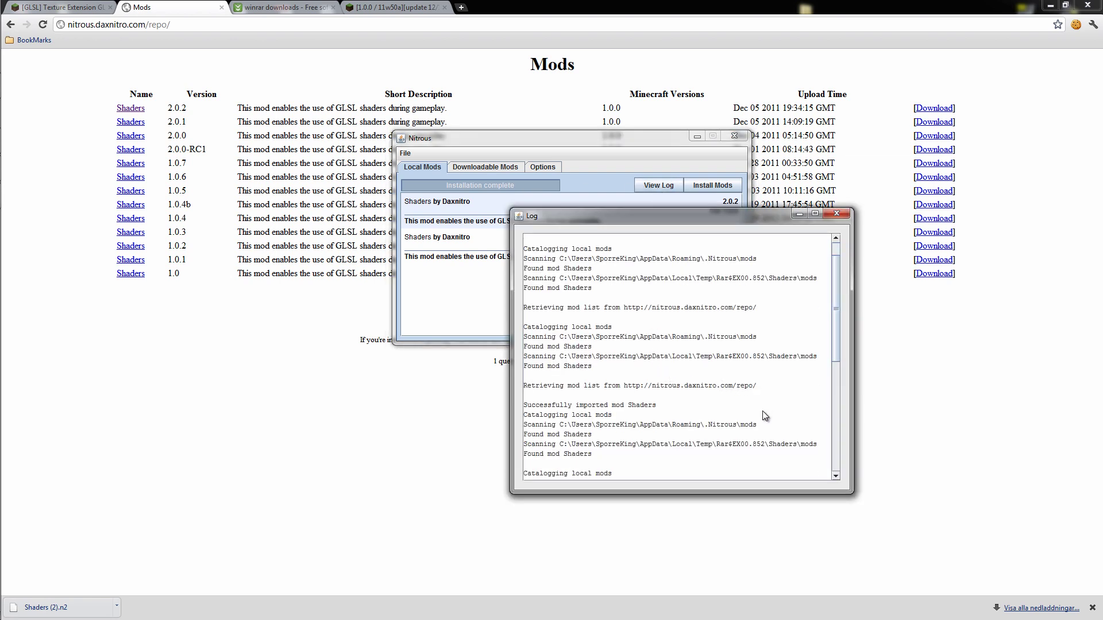
scroll(761, 416, "down", 3)
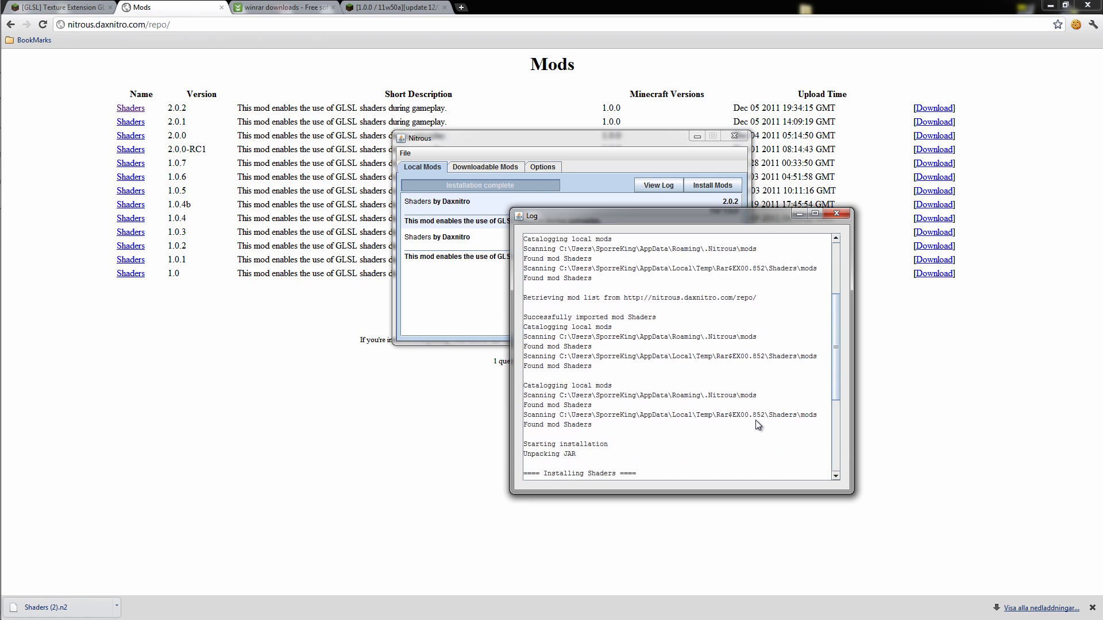
scroll(758, 424, "down", 3)
scroll(756, 426, "down", 3)
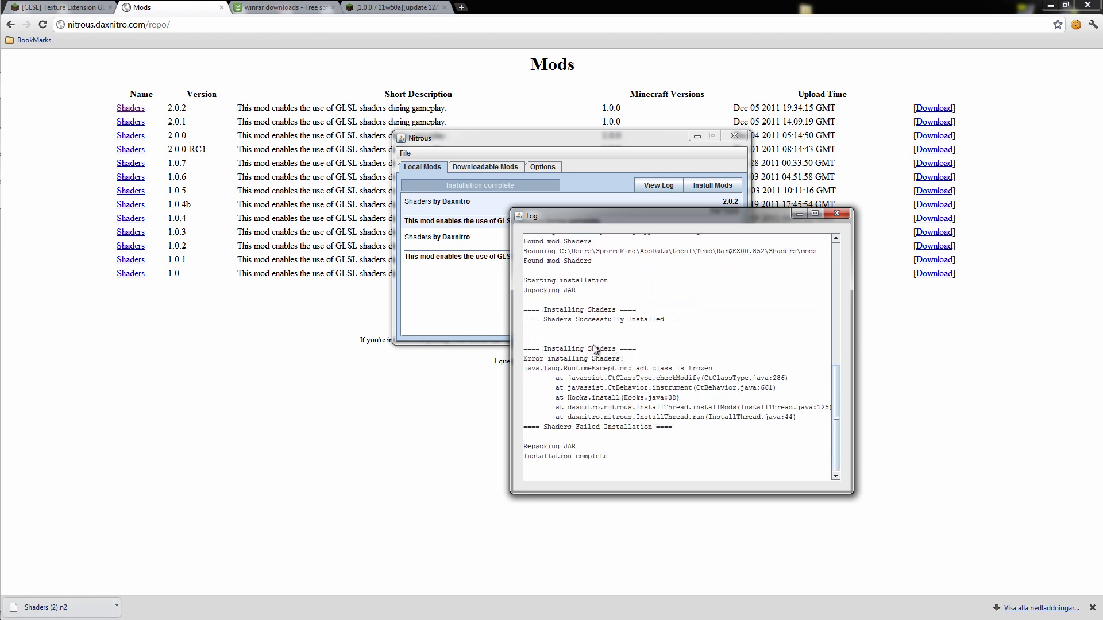
left_click_drag(661, 224, 672, 210)
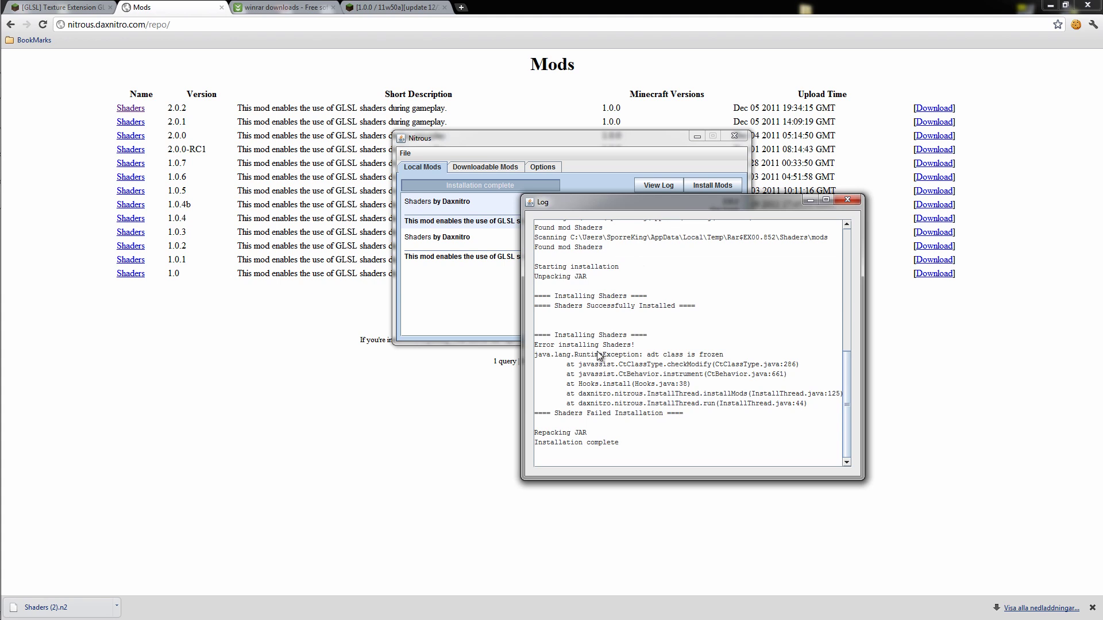
mouse_move(596, 354)
left_mouse_down()
mouse_move(660, 359)
mouse_move(720, 404)
left_mouse_up()
left_click(711, 402)
left_click_drag(628, 425, 539, 414)
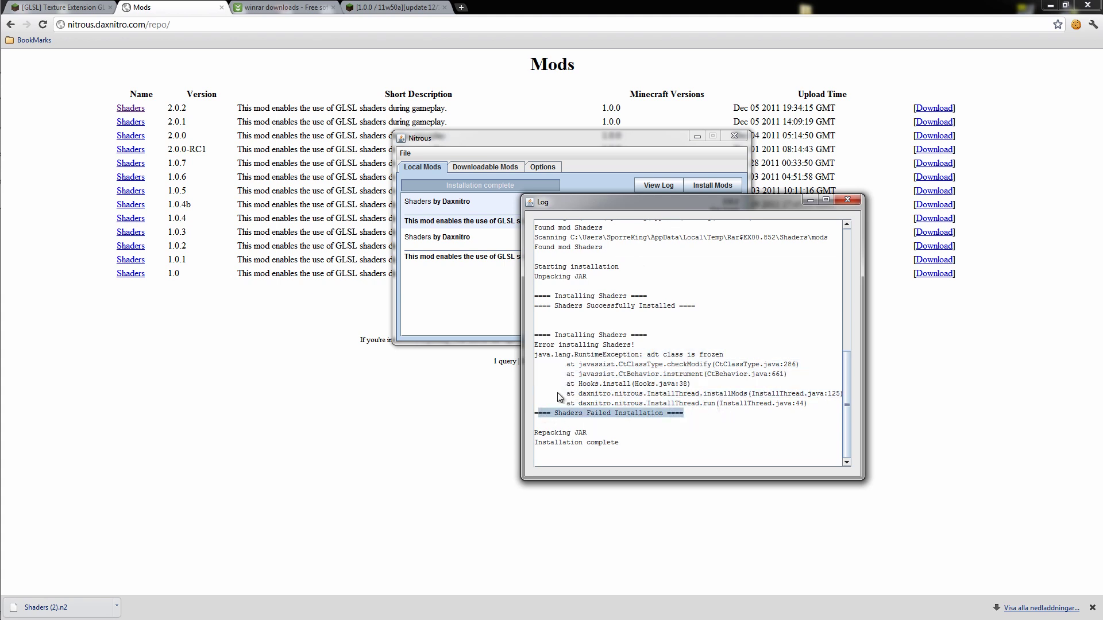
left_click_drag(563, 308, 668, 305)
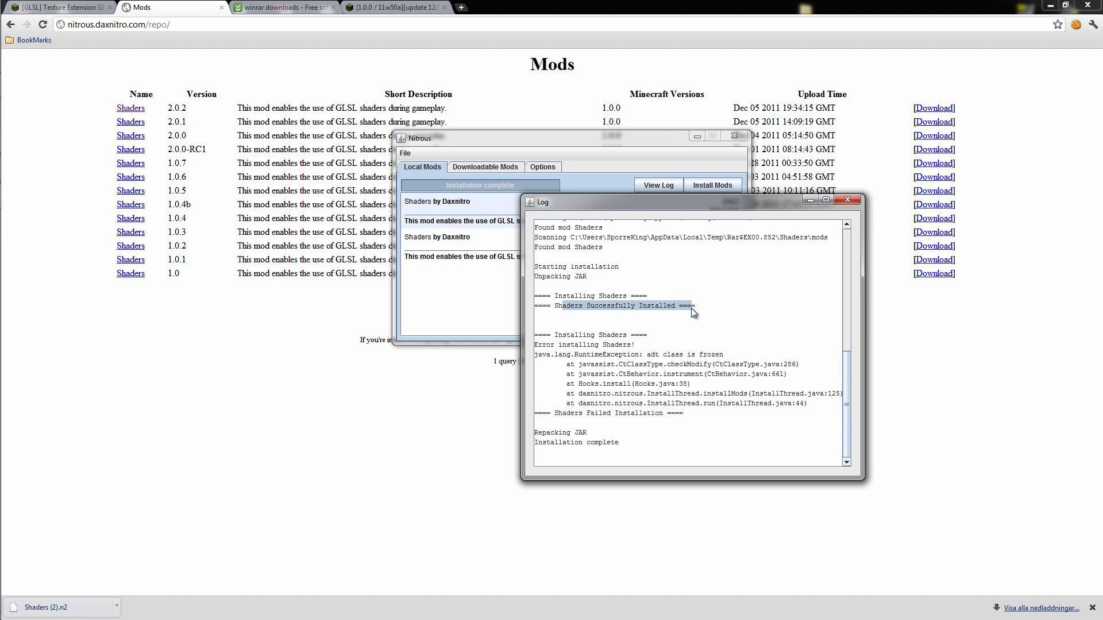
mouse_move(536, 344)
left_mouse_down()
mouse_move(619, 367)
mouse_move(743, 435)
mouse_move(748, 452)
left_mouse_up()
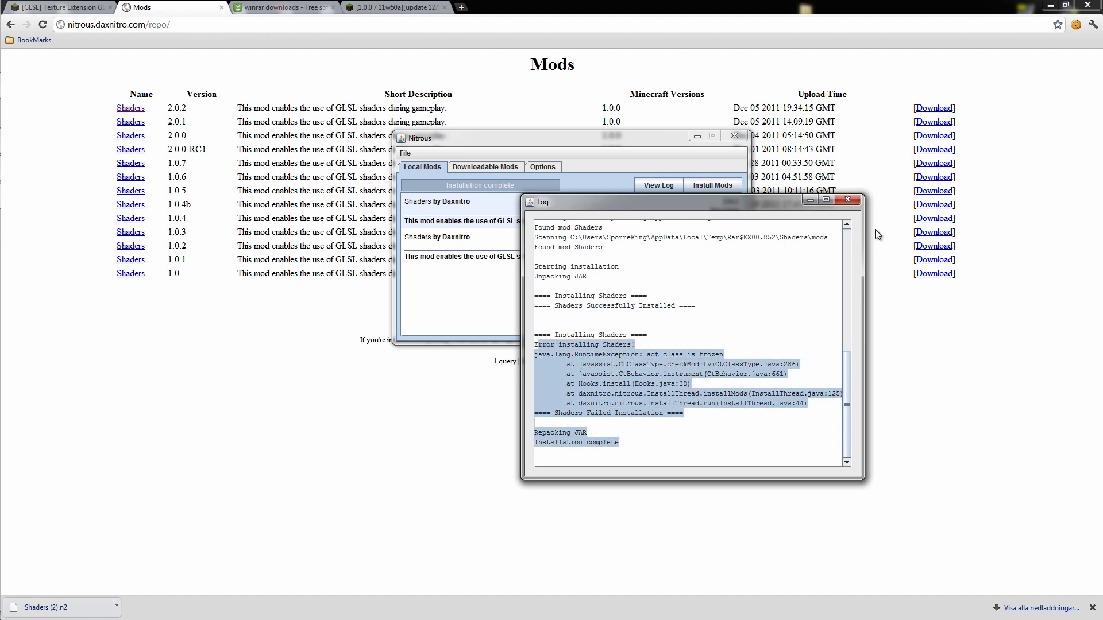
Step: Close the Nitrous log and mod manager, then minimize the Chrome browser
left_click(852, 201)
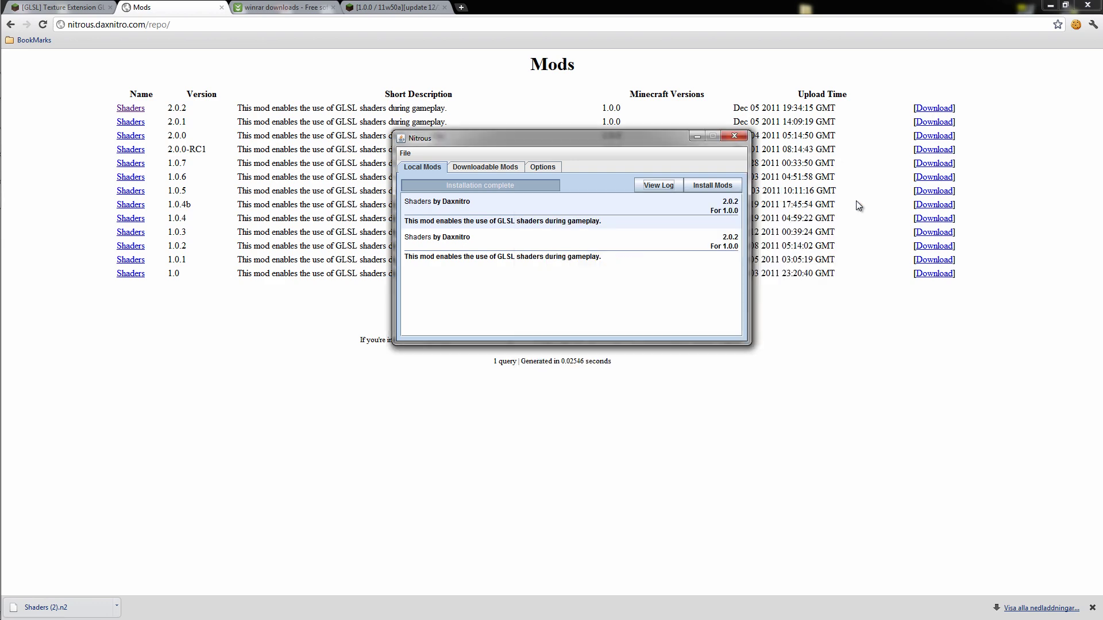
left_click(734, 136)
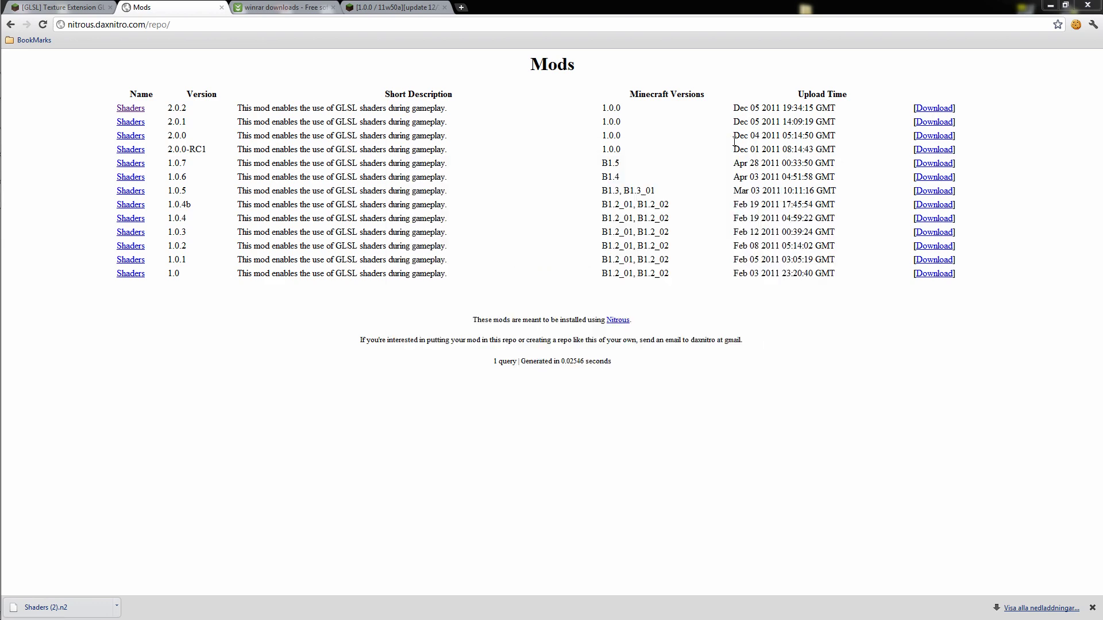
left_click_drag(551, 6, 481, 371)
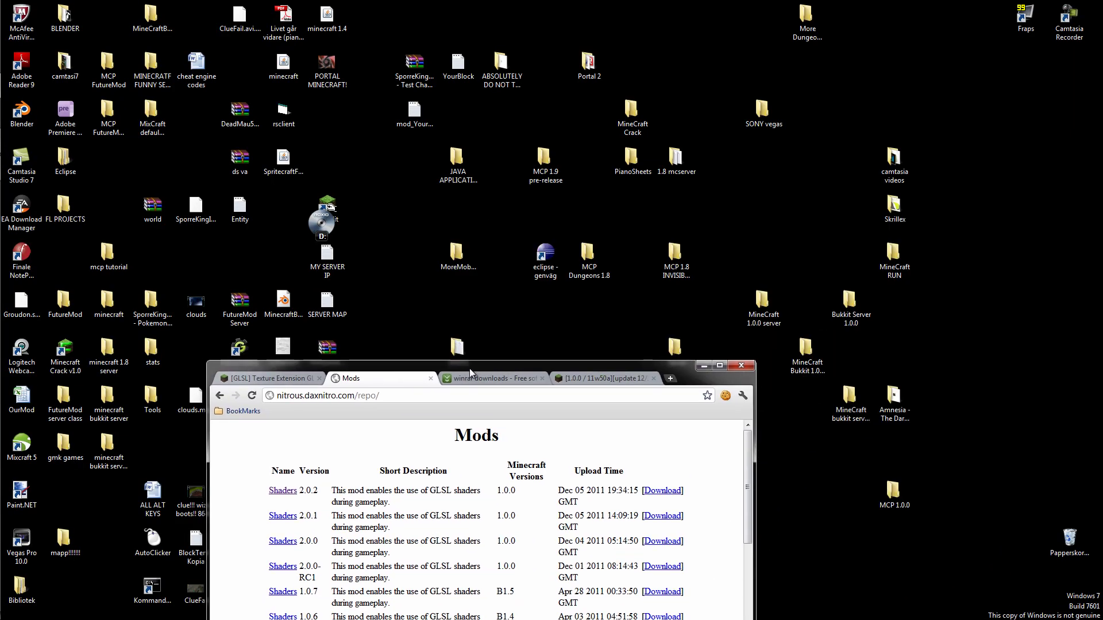
left_click(703, 365)
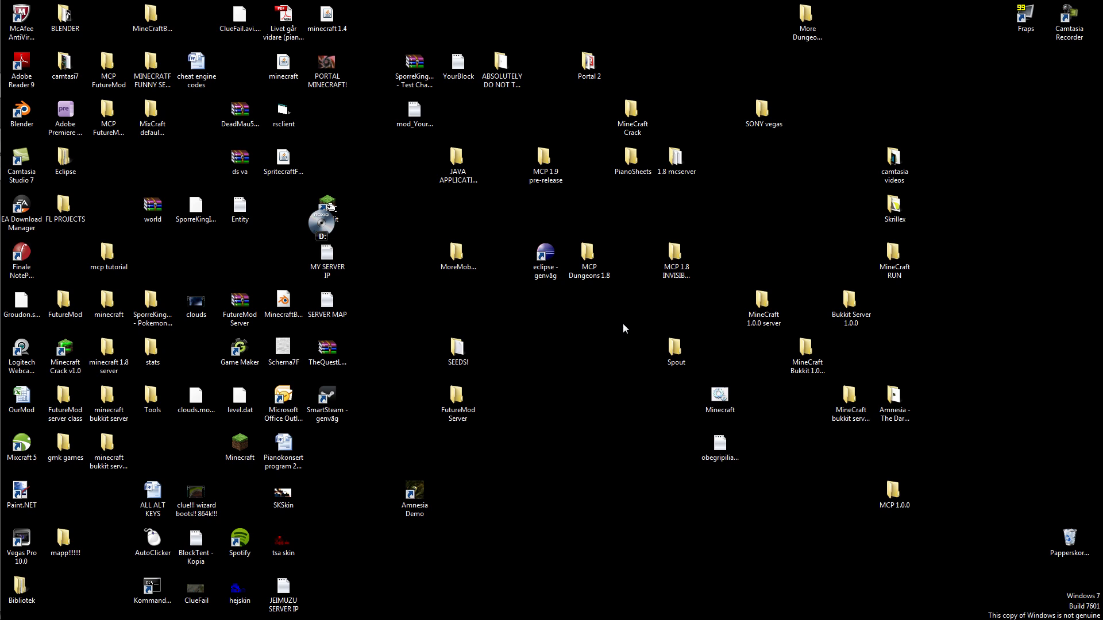
Step: Open the %appdata% Roaming folder through Win+R and launch the cmd prompt
key("super+r")
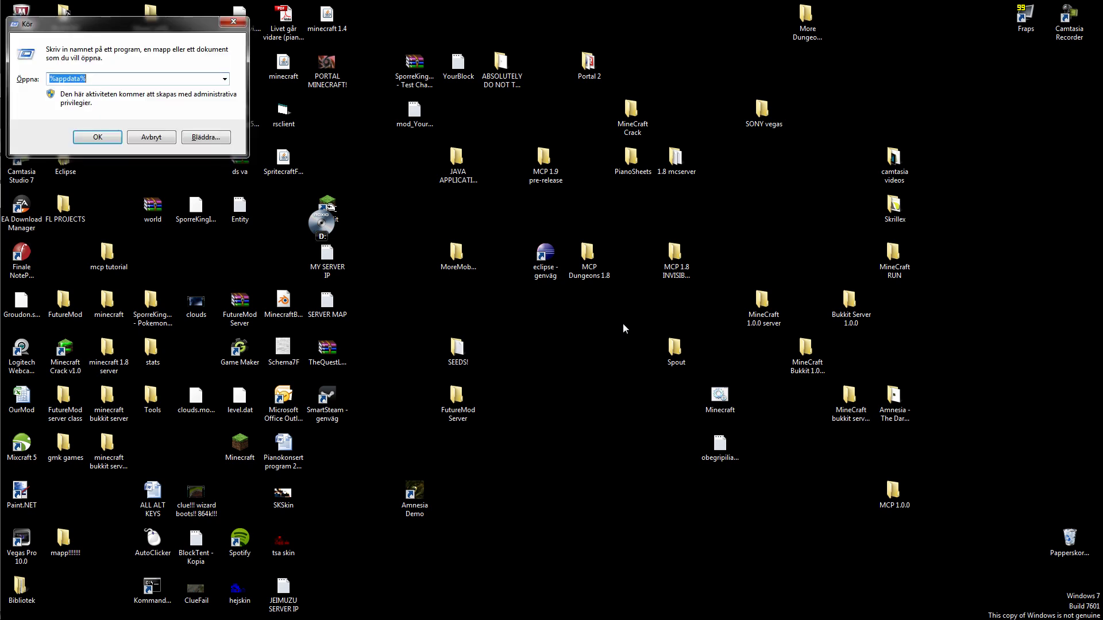
left_click(125, 80)
key("Return")
key("super")
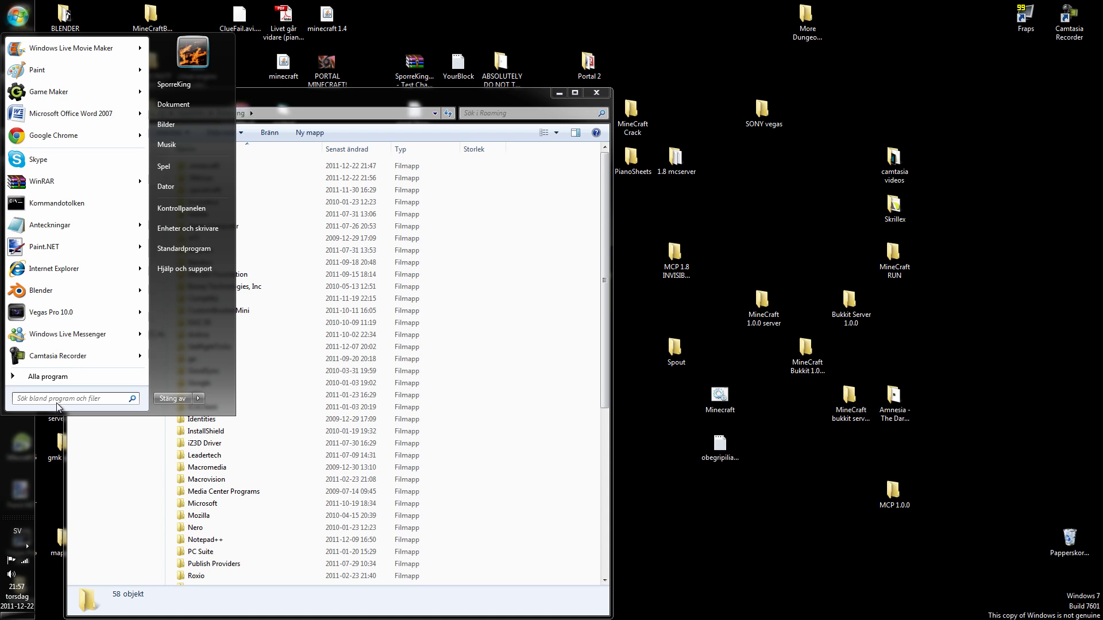
type("cmd")
key("Return")
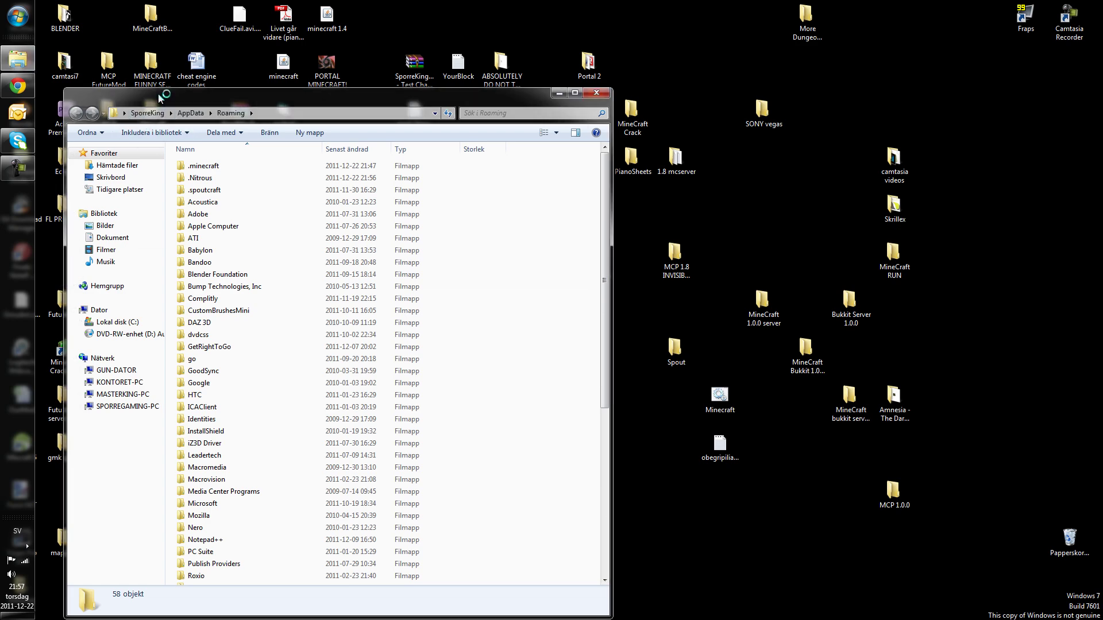
Step: Reposition the Roaming folder window toward the upper right of the screen
left_click_drag(166, 96, 486, 156)
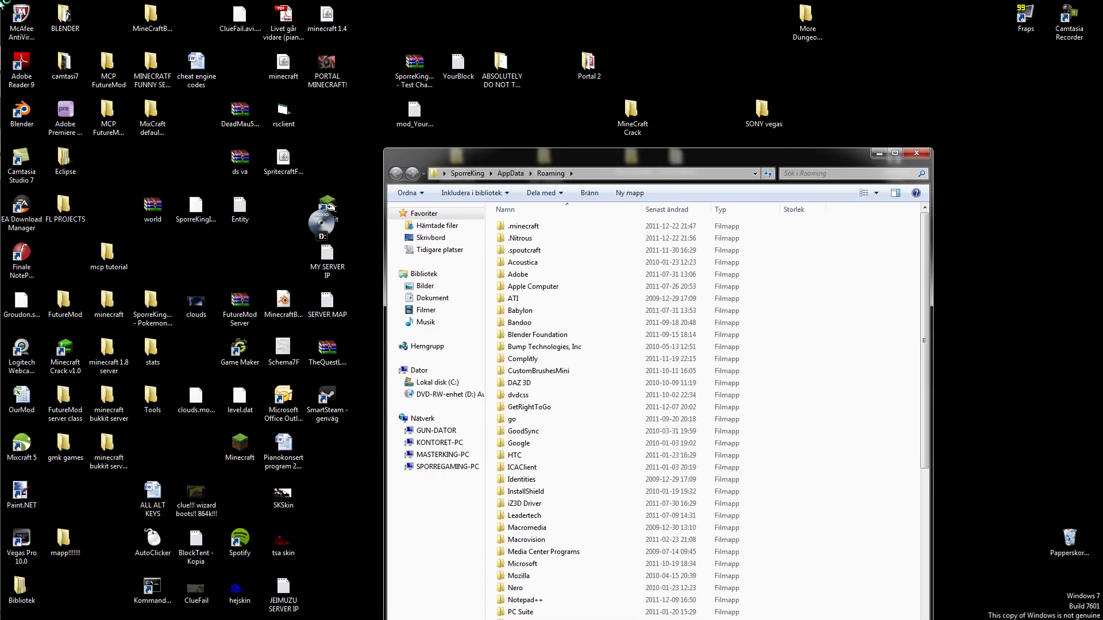
left_click(10, 10)
left_click(337, 538)
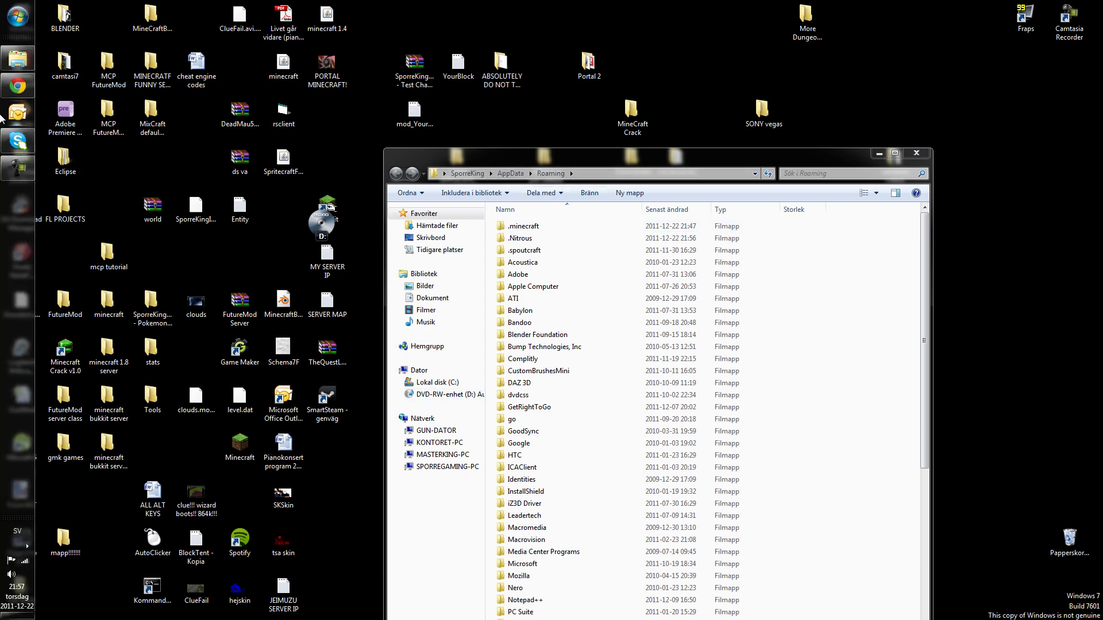
left_click(12, 13)
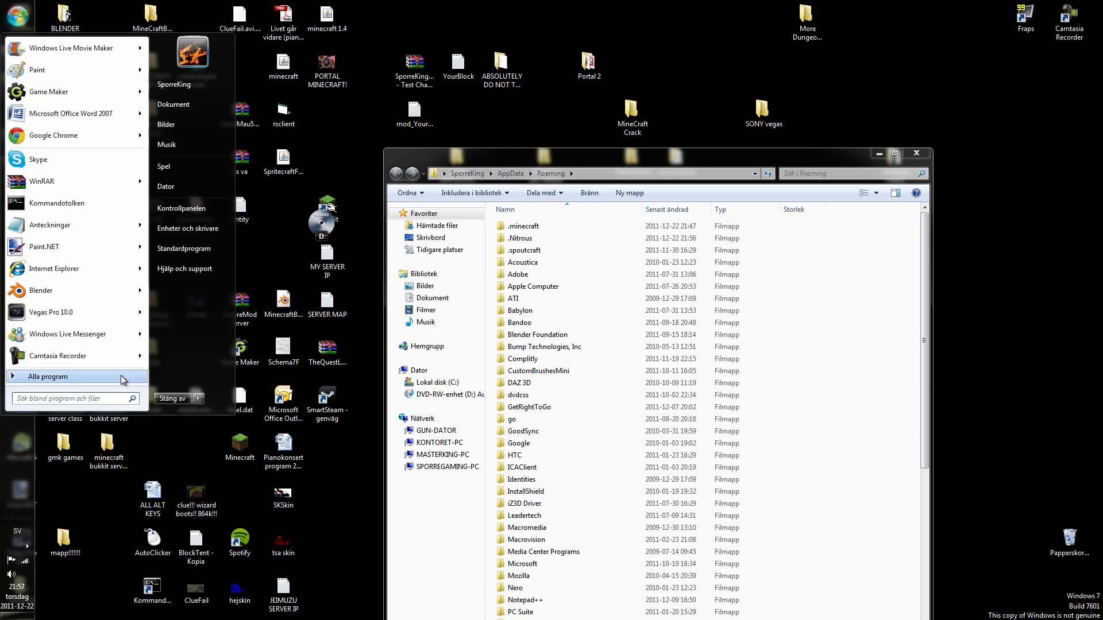
left_click(358, 556)
left_click_drag(565, 184, 629, 150)
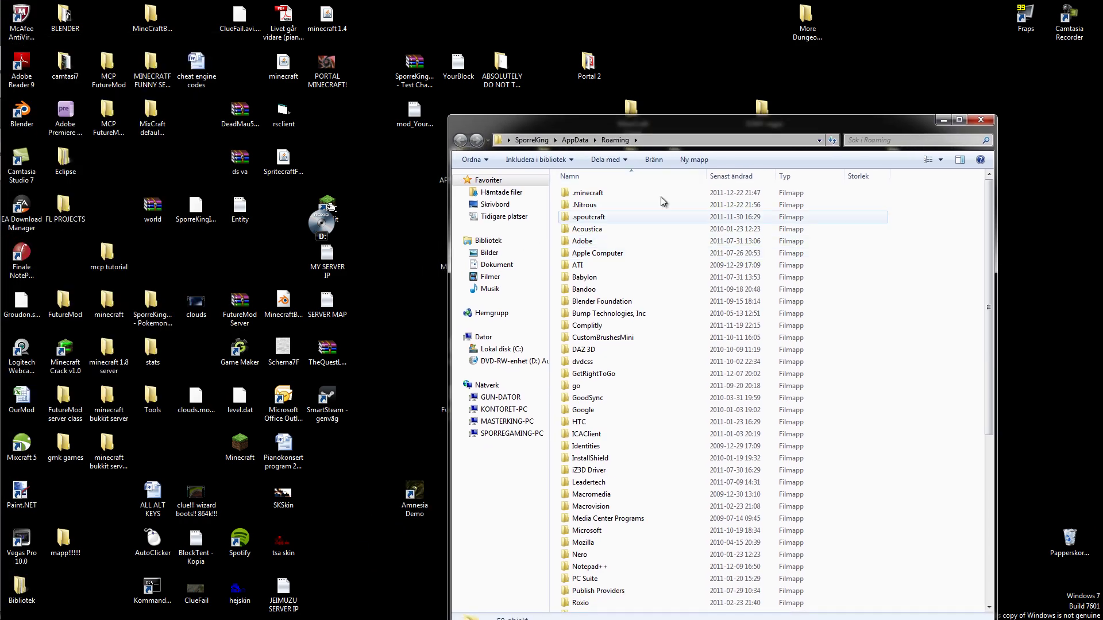
Step: Open .minecraft\bin\minecraft.jar with WinRAR and dismiss the licence reminder
double_click(609, 196)
double_click(612, 194)
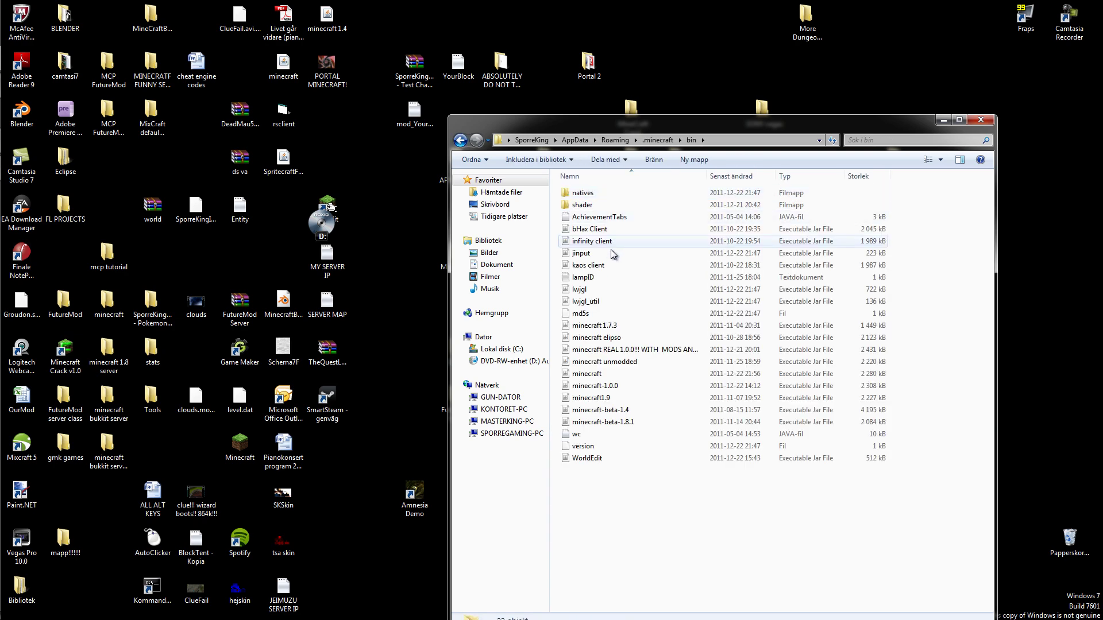
left_click(614, 375)
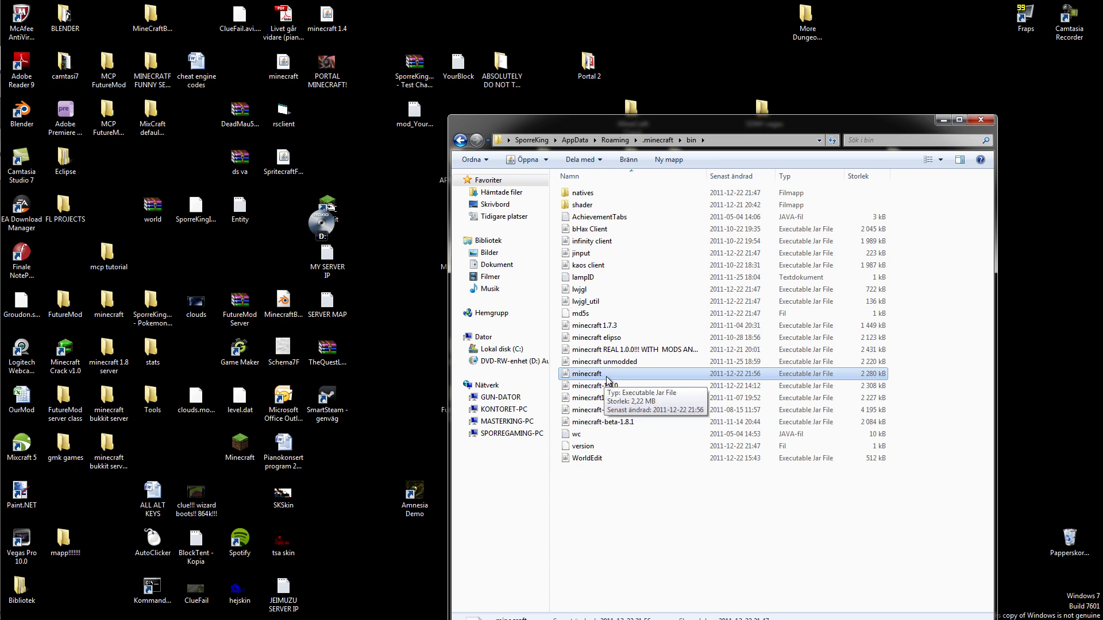
right_click(607, 378)
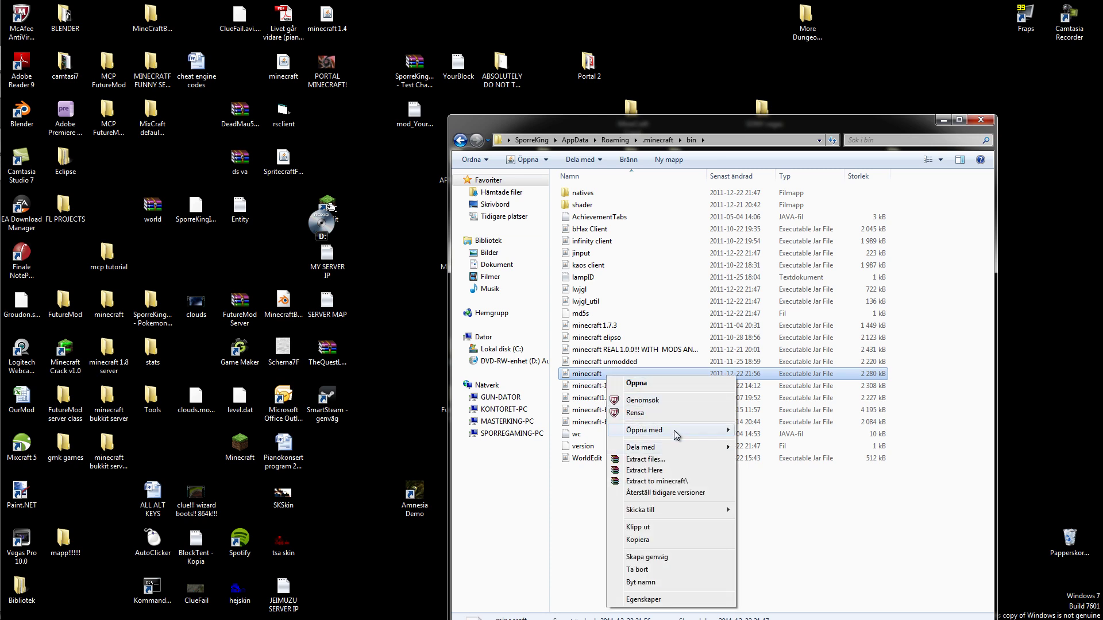
mouse_move(676, 435)
left_click(747, 455)
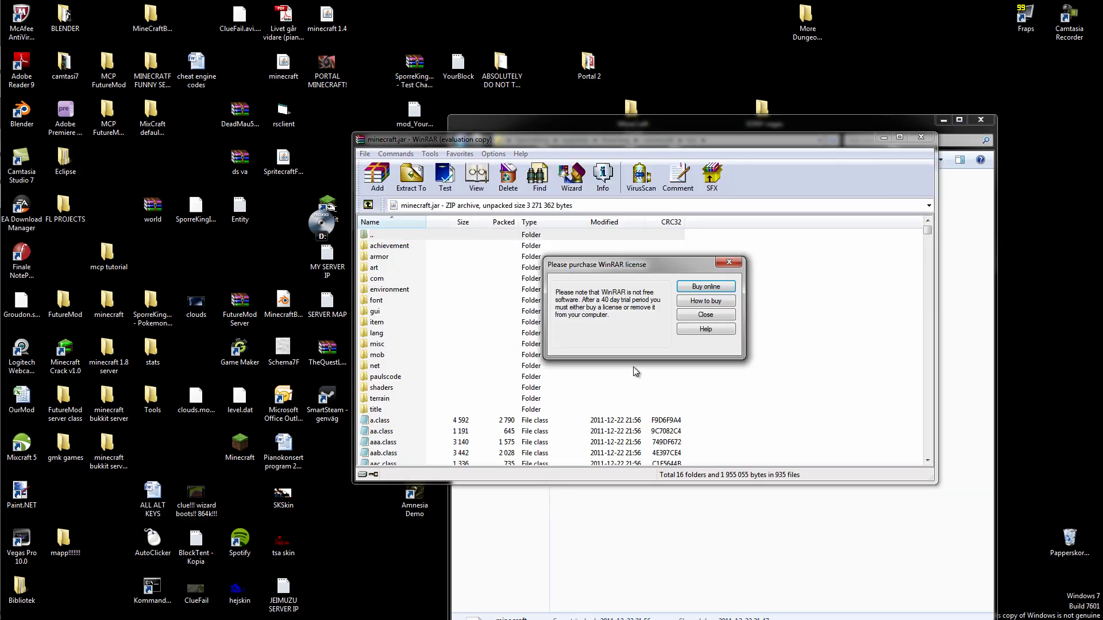
left_click(707, 316)
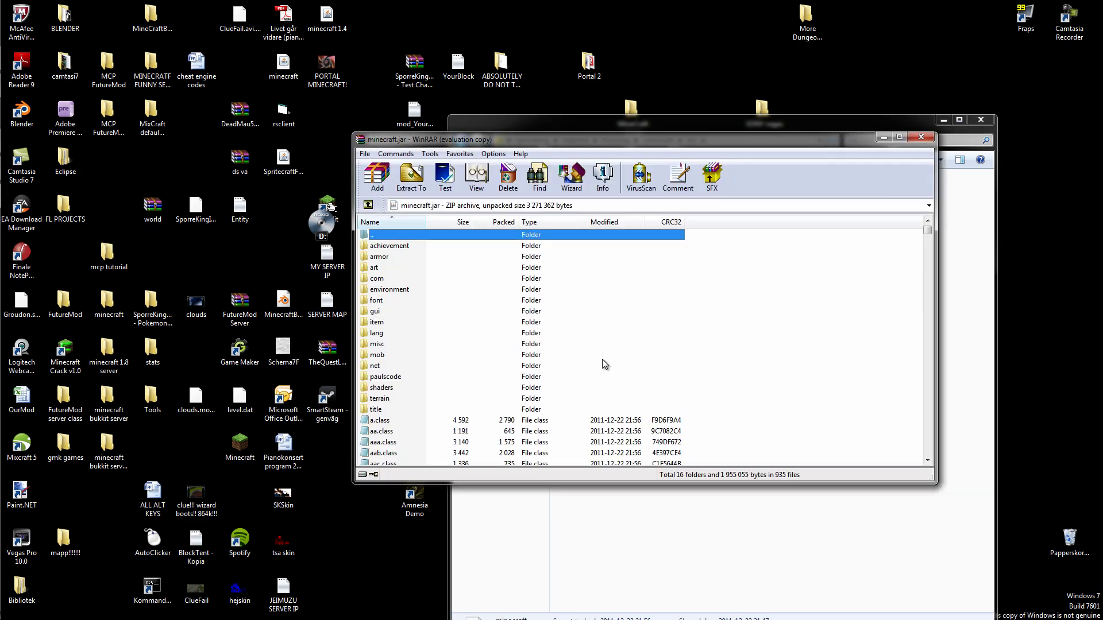
Step: Enter the archive's shaders folder, with WinRAR snapped left and Explorer right
left_click(394, 393)
left_click(394, 393)
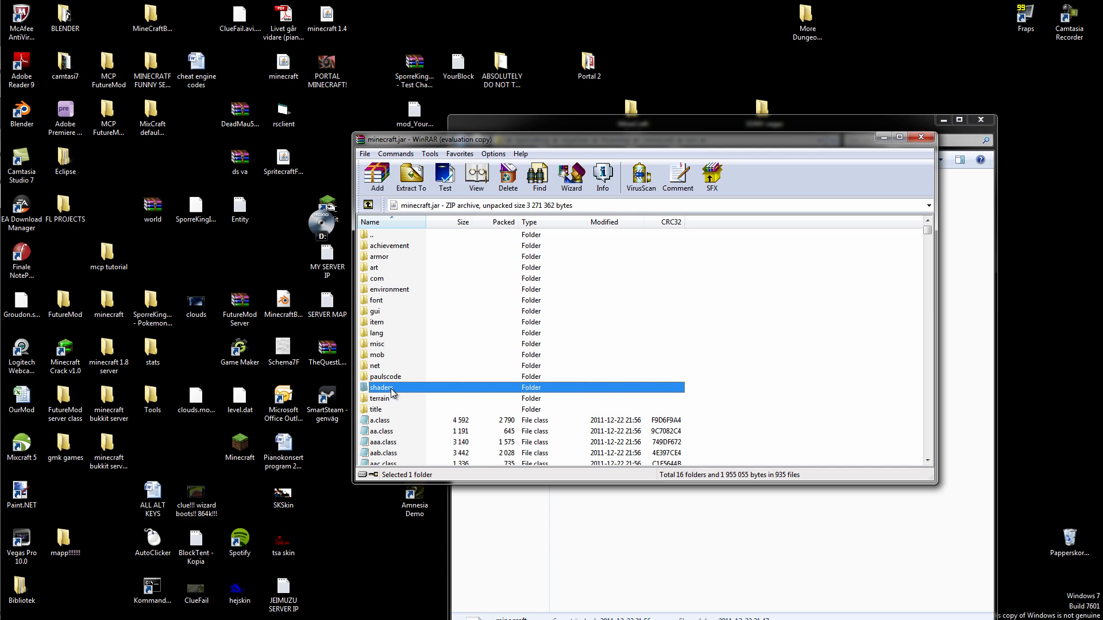
double_click(432, 391)
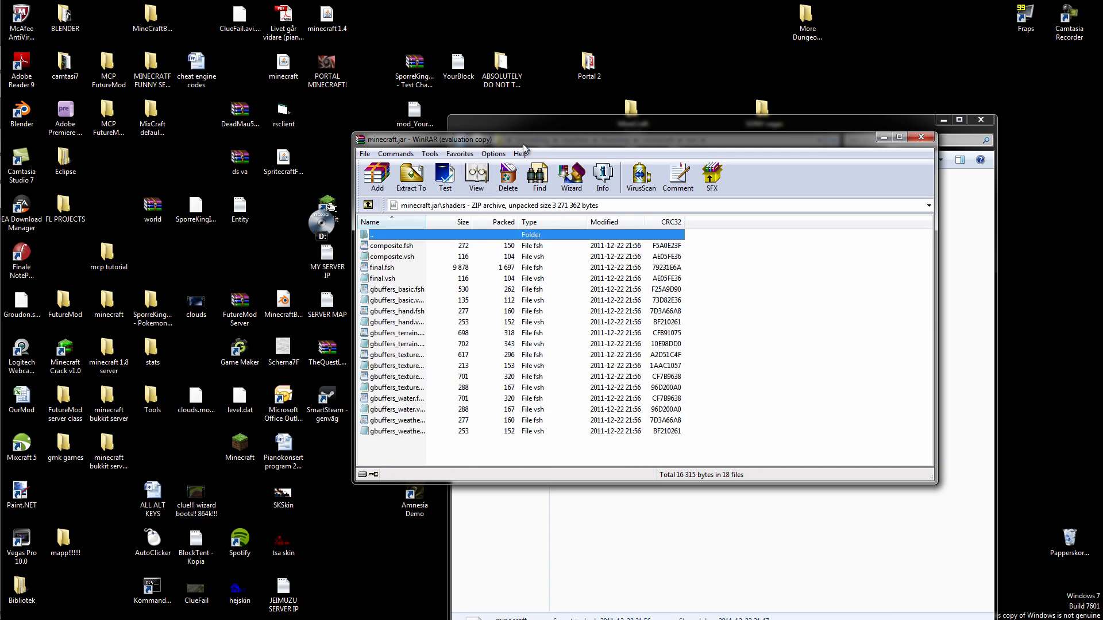
left_click_drag(523, 143, 1, 161)
left_click_drag(689, 120, 1102, 230)
Step: Browse to .Nitrous\mods\com.daxnitro.shaders\alternative shaders\bump-mapping in Explorer
left_click(719, 26)
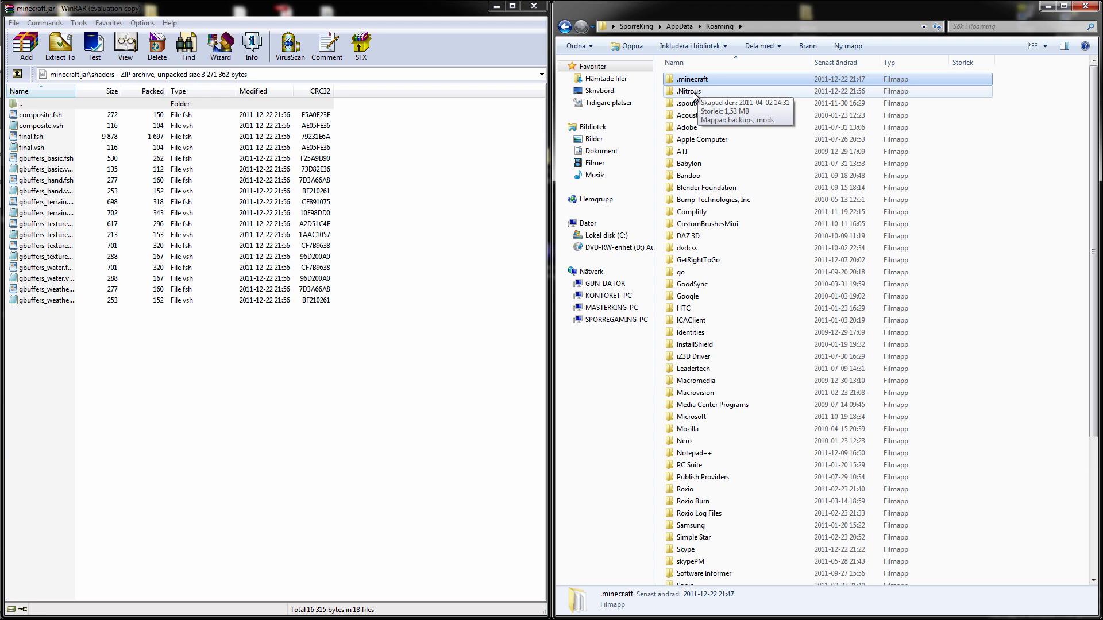
double_click(695, 93)
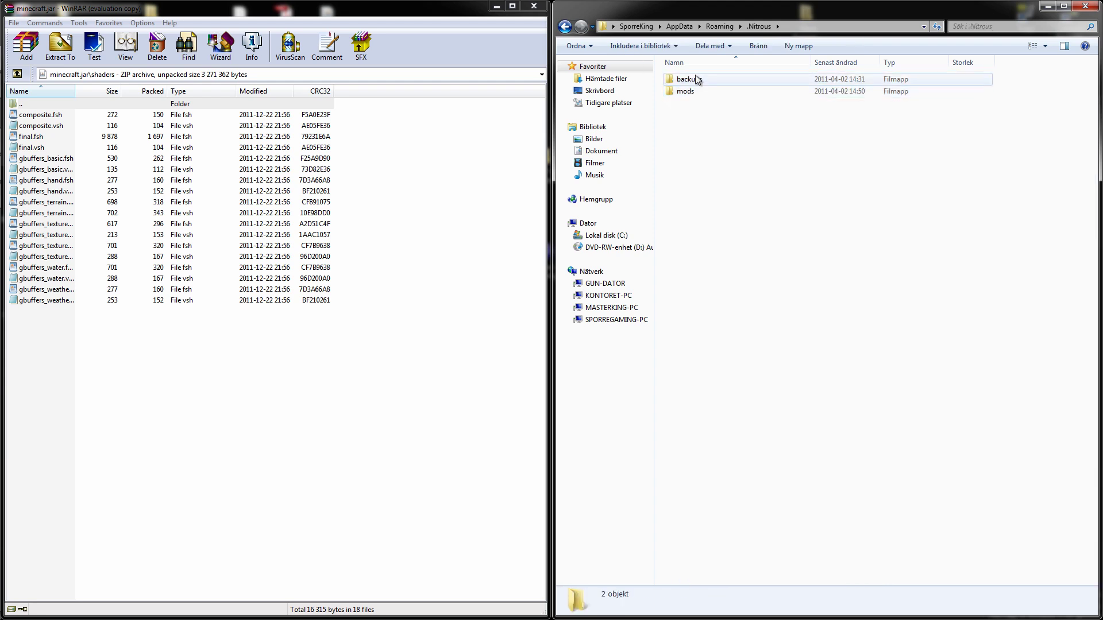
double_click(695, 89)
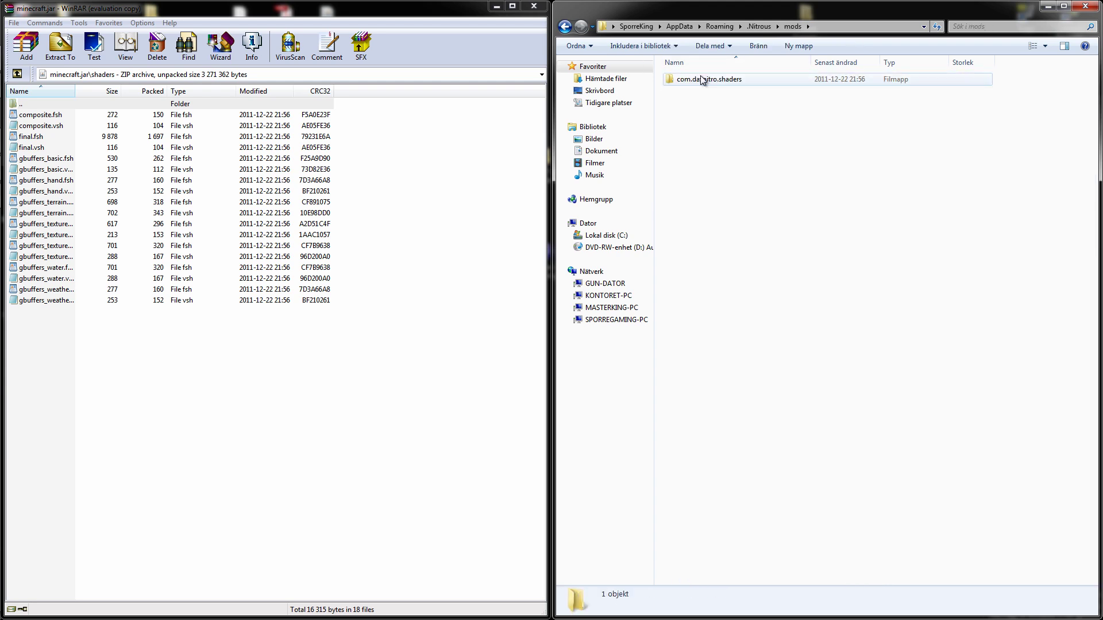
double_click(701, 84)
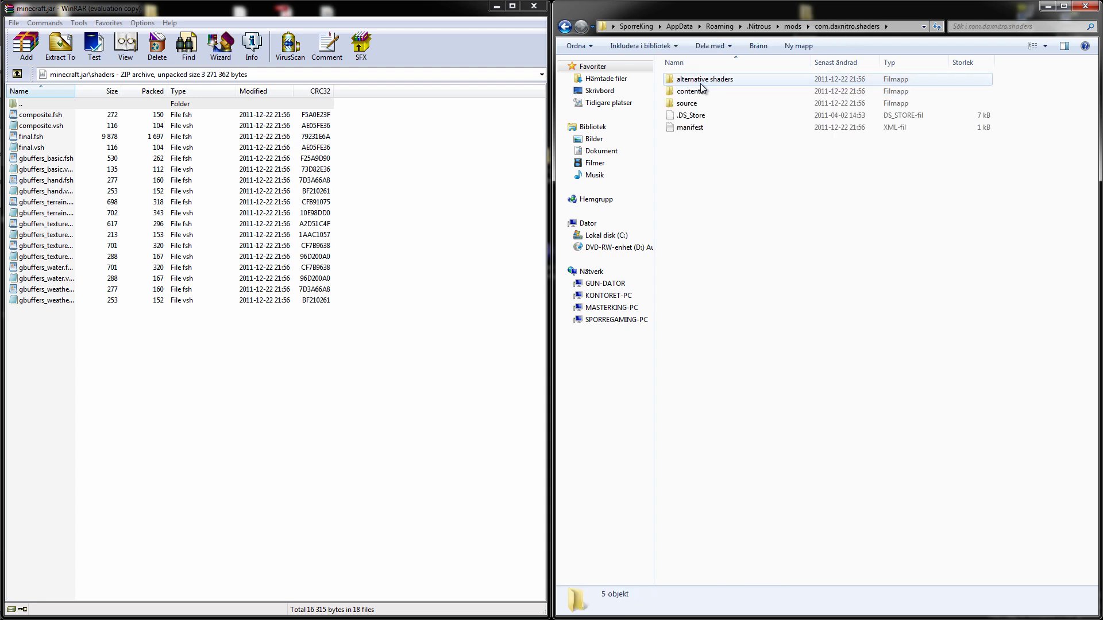
double_click(710, 82)
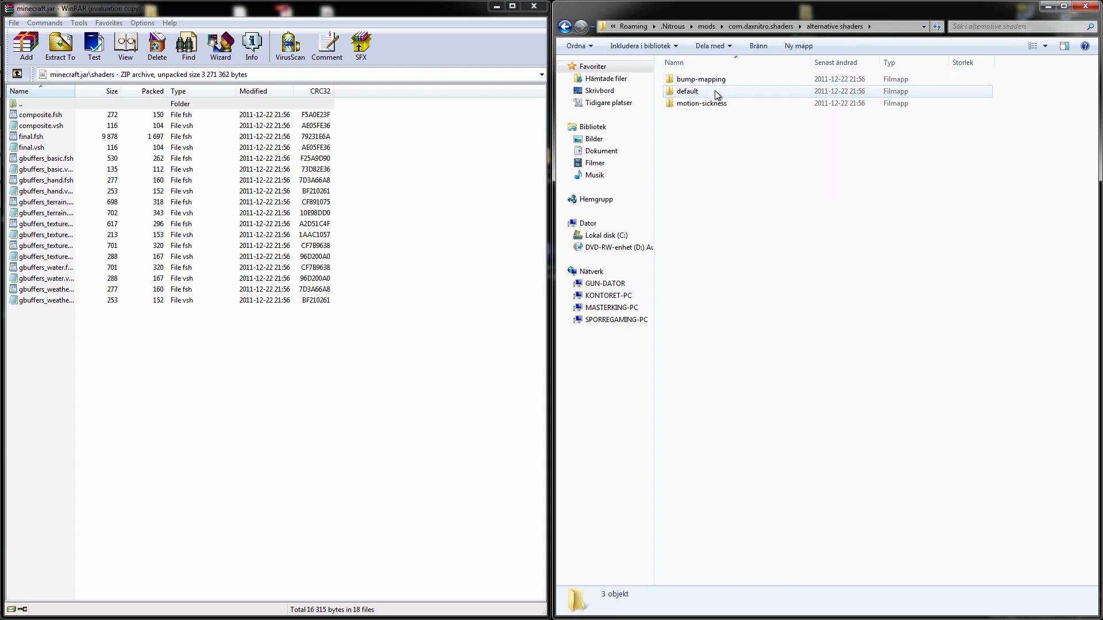
double_click(717, 79)
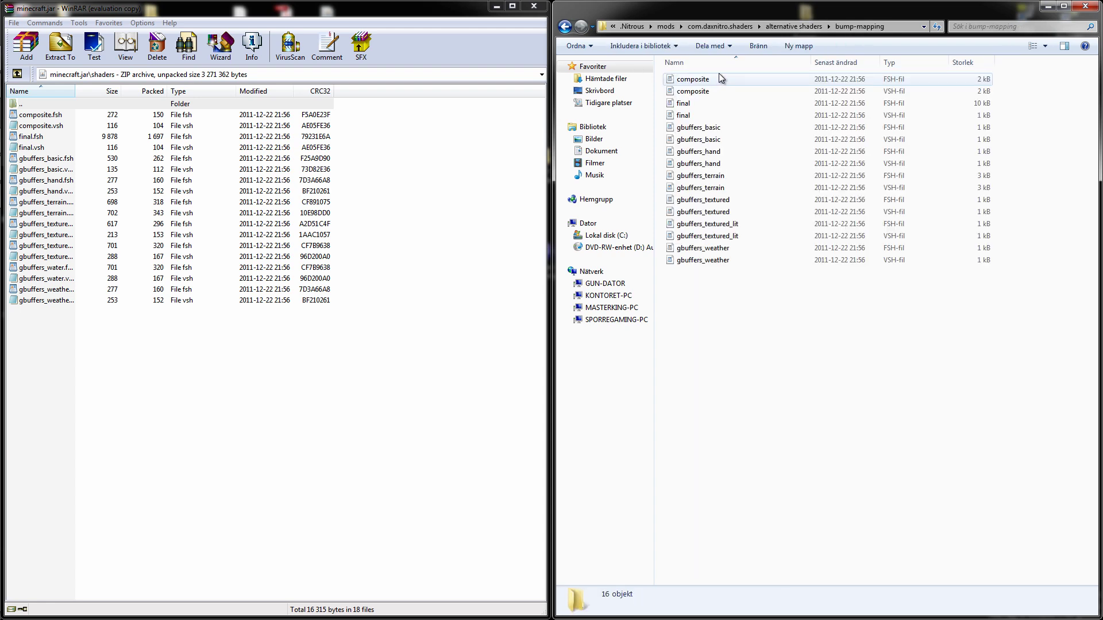
Step: Copy all 16 bump-mapping shader files into minecraft.jar's shaders folder, replacing existing files
left_click(713, 262)
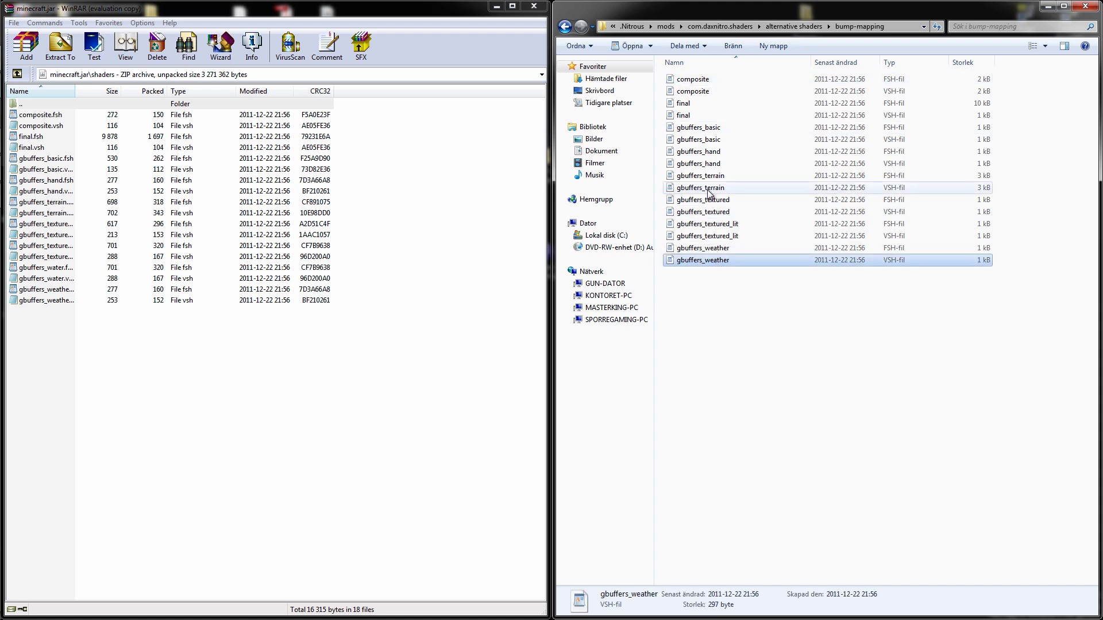
left_click(706, 80, "shift")
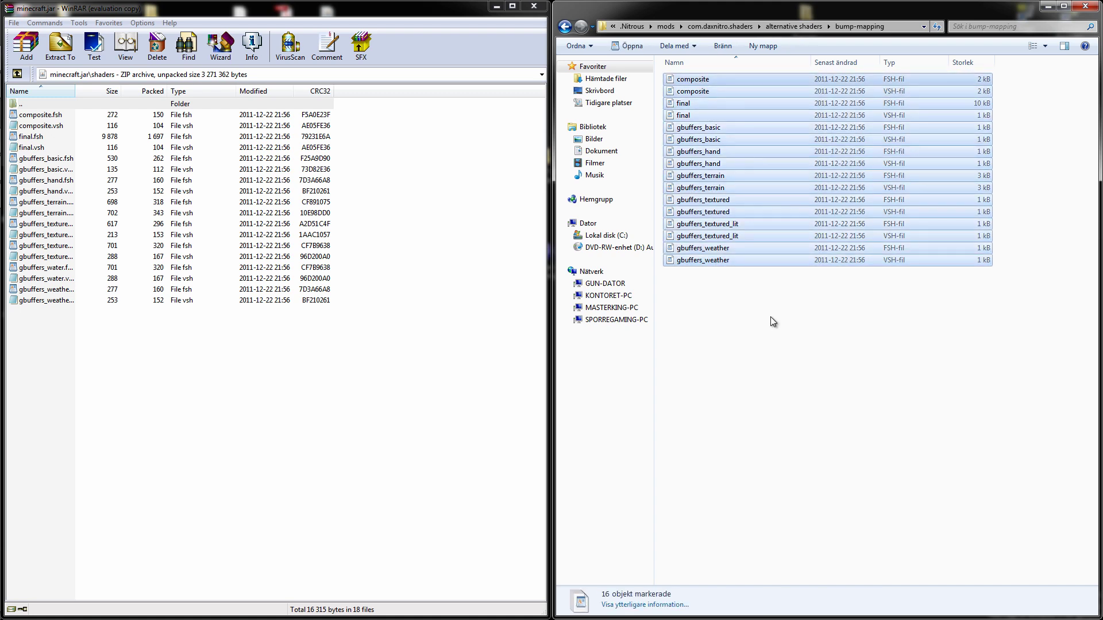
left_click_drag(778, 174, 392, 194)
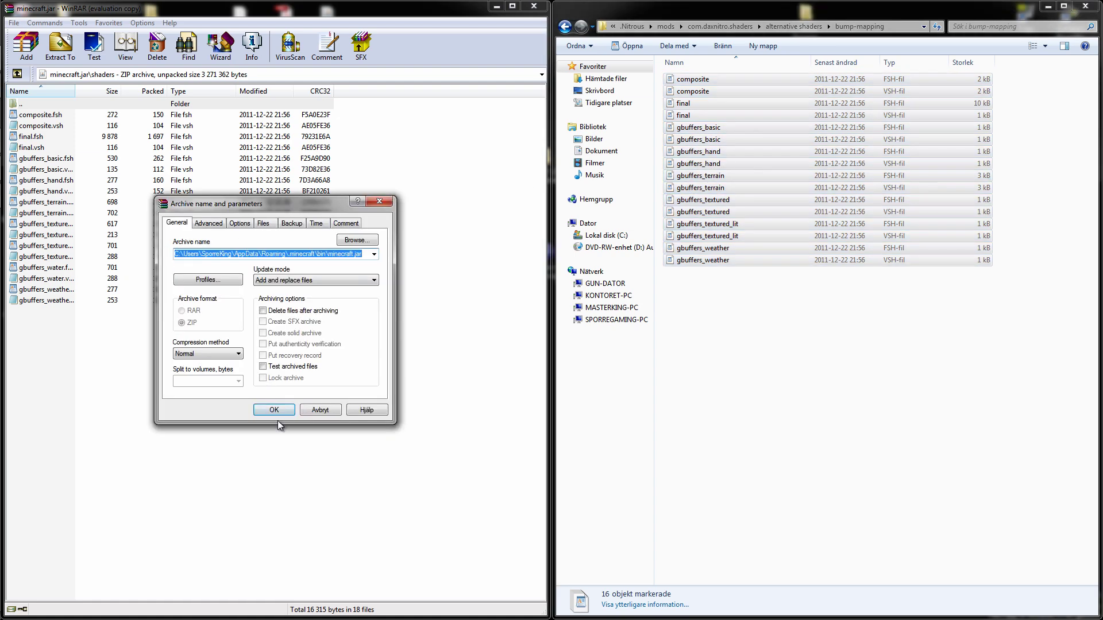
left_click(278, 413)
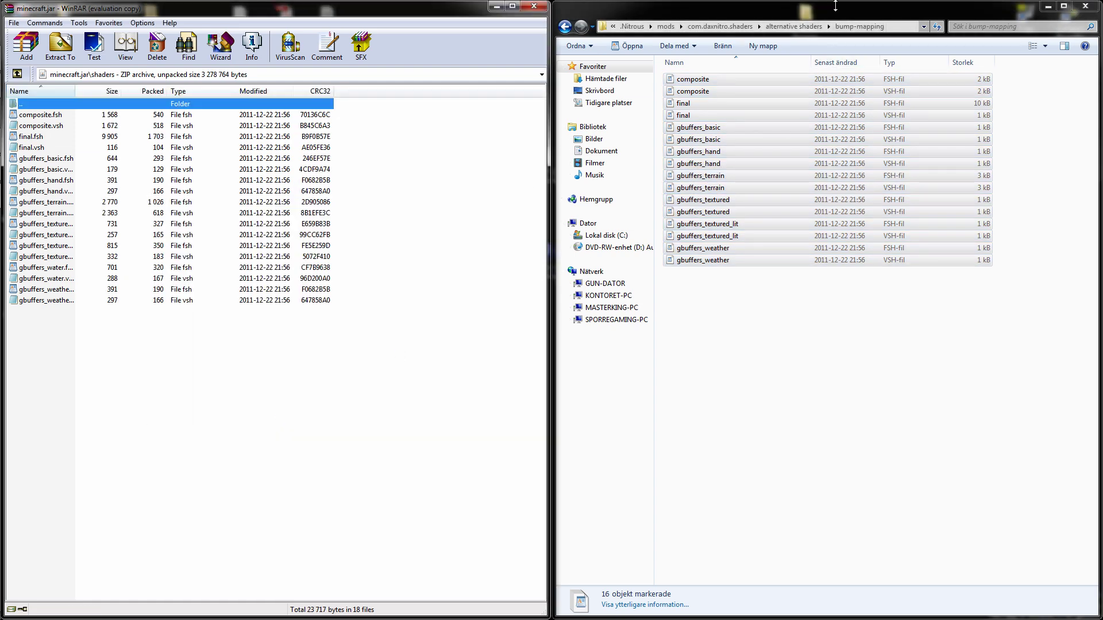
left_click_drag(836, 7, 551, 262)
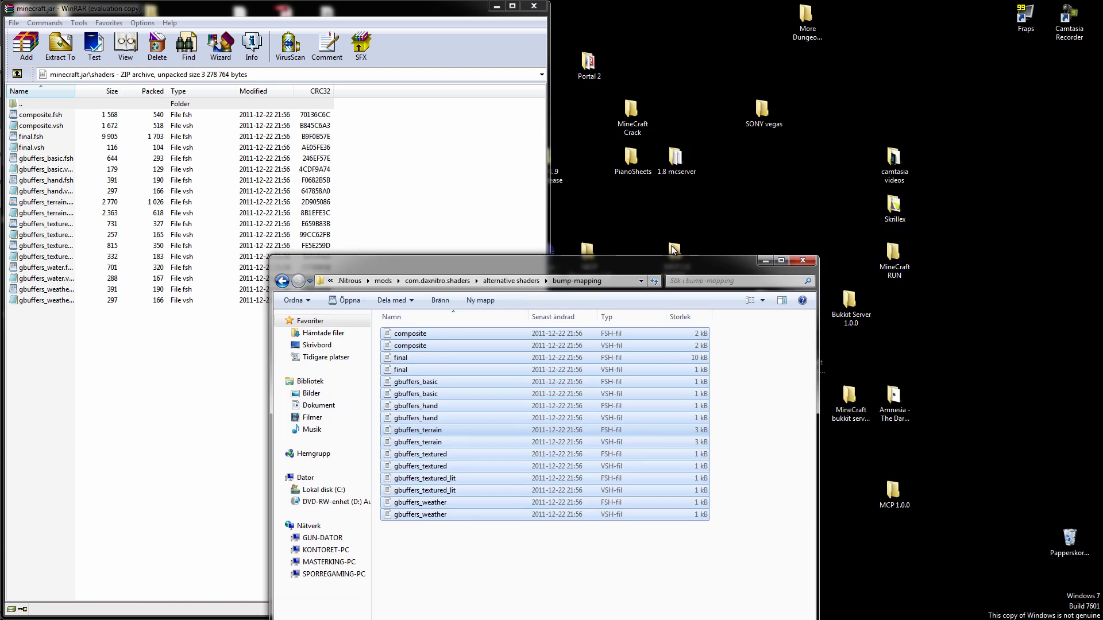
Step: Close the bump-mapping Explorer window, maximize WinRAR, and open gbuffers_terrain.fsh
left_click(805, 260)
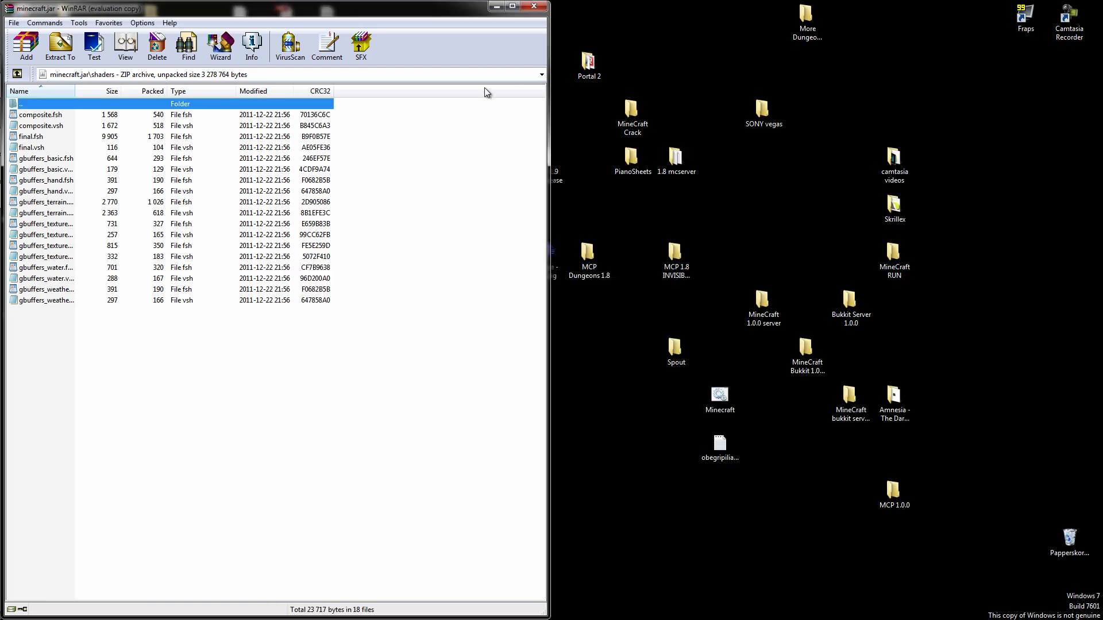
left_click(513, 6)
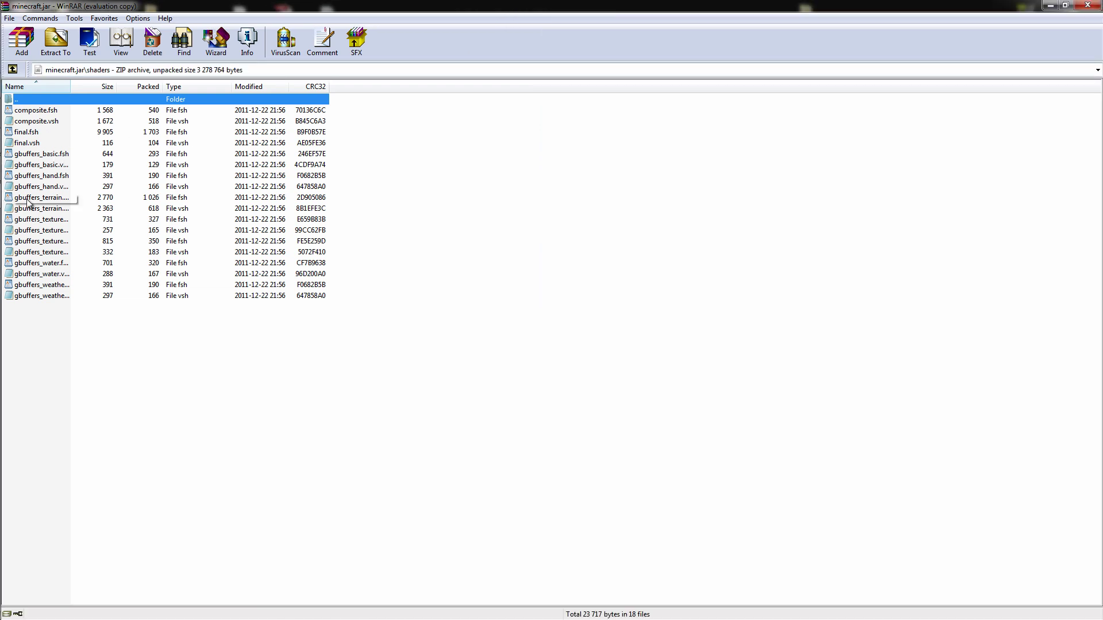
left_click(57, 210)
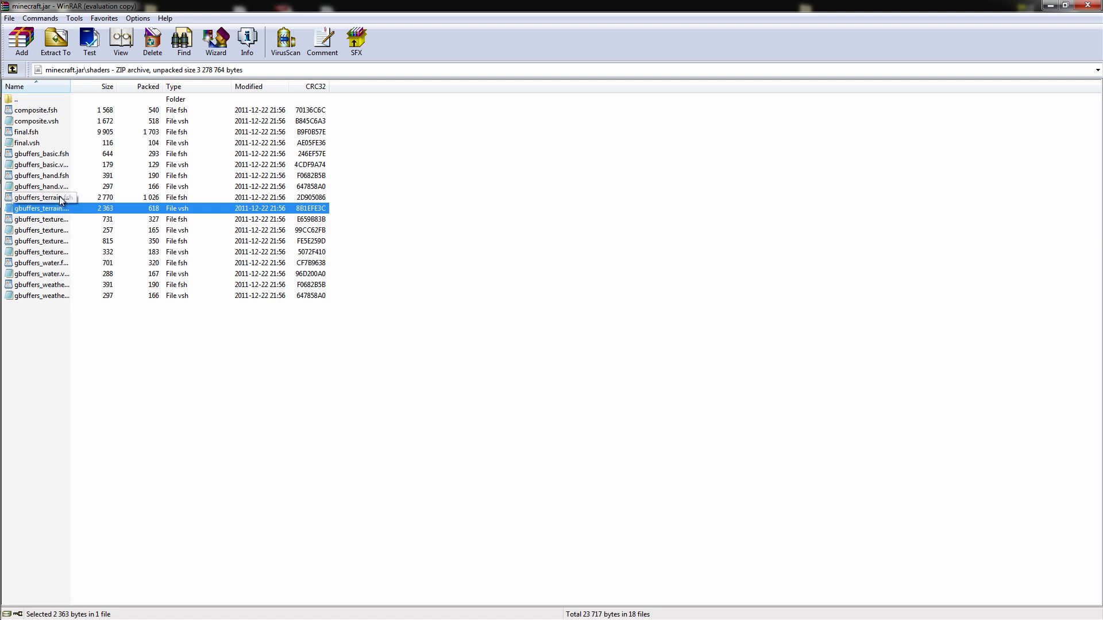
left_click(56, 200)
left_click(57, 199)
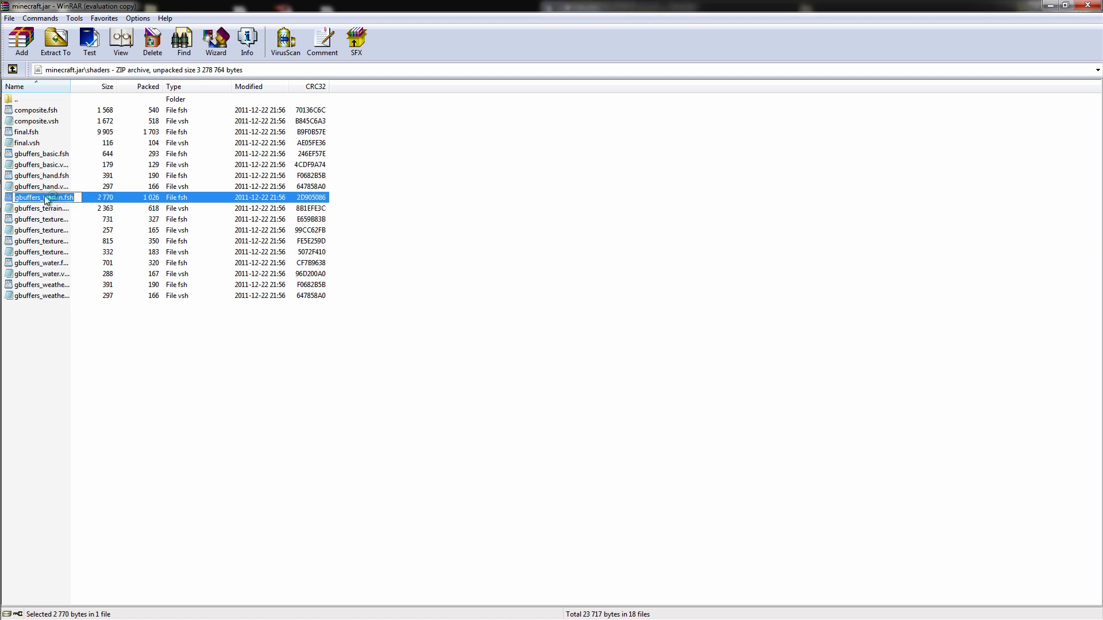
Step: Comment out the 16x16 intervalMult line in gbuffers_terrain.fsh with //
mouse_move(2, 195)
left_click(4, 225)
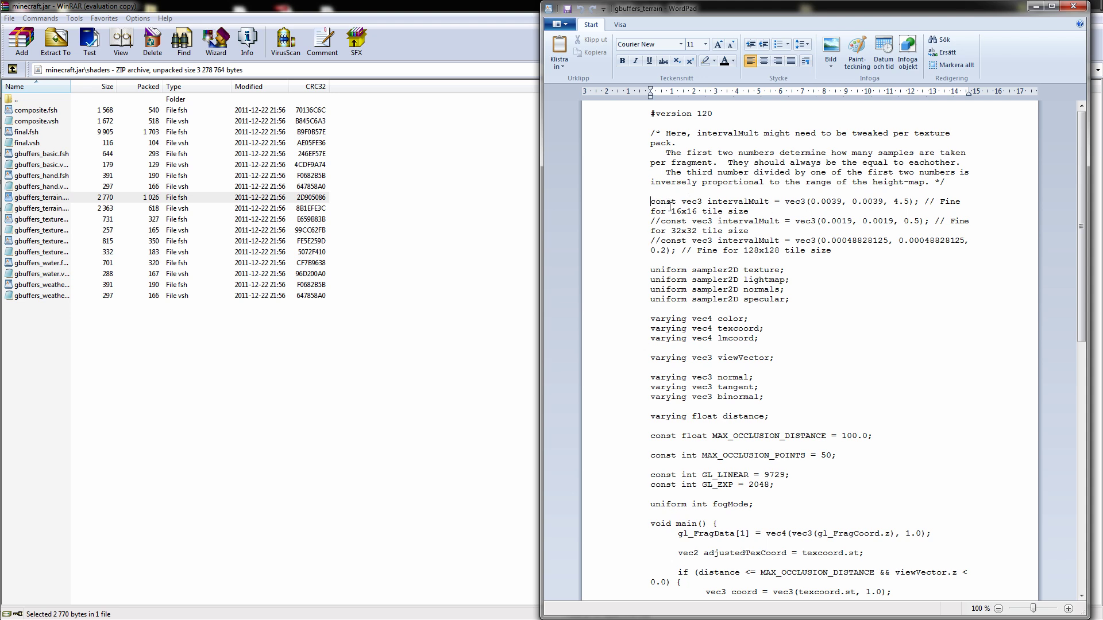
left_click(637, 204)
left_click(650, 202)
type("//")
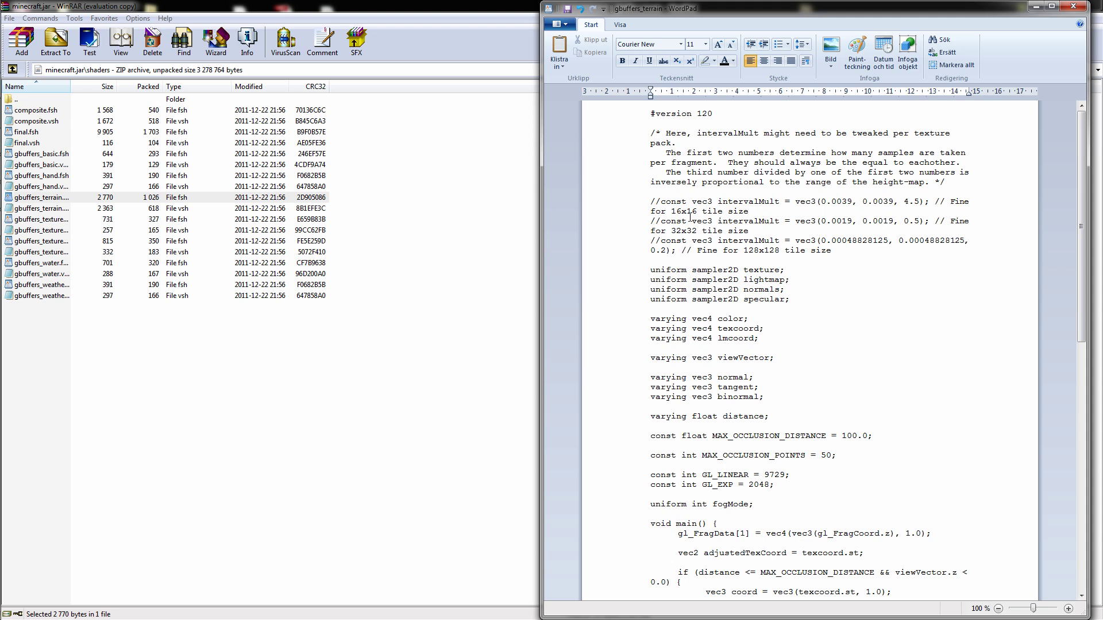
Step: Minimize WinRAR and dock the WordPad editor to the left half of the screen
left_click_drag(467, 6, 605, 156)
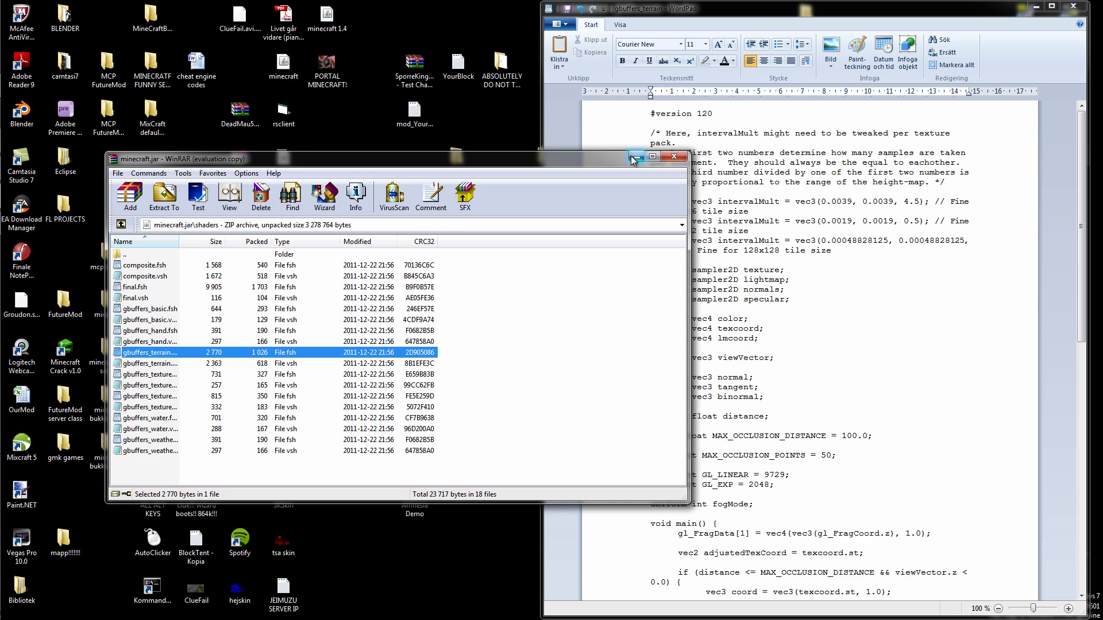
left_click(634, 157)
left_click_drag(812, 24, 241, 258)
left_click_drag(325, 261, 0, 258)
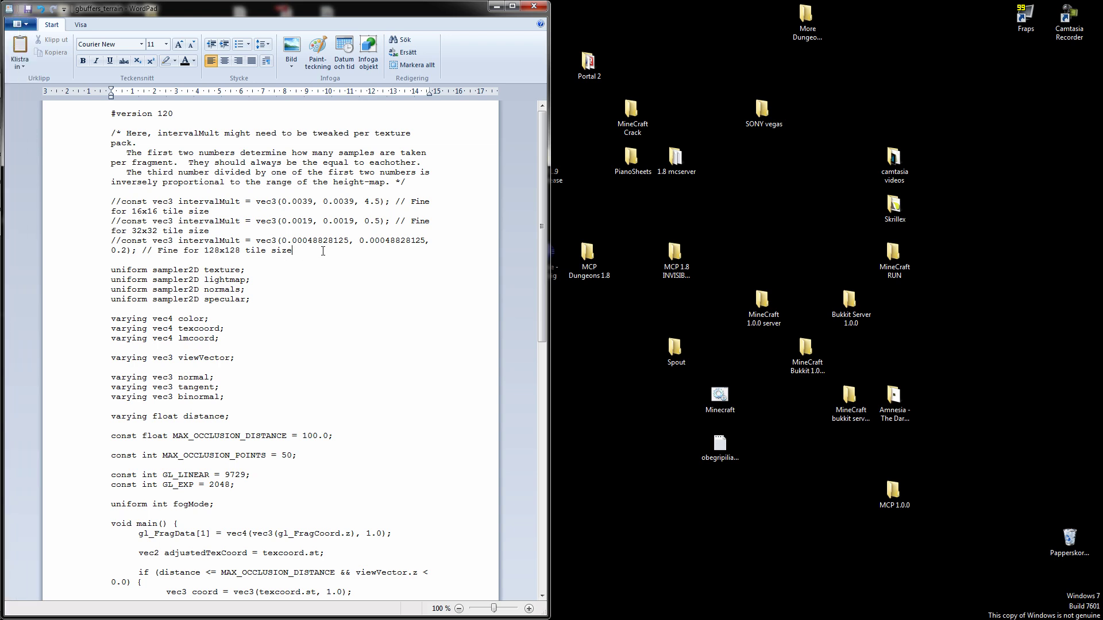
Step: Remove the // comment marks from the 128x128 intervalMult line
left_click_drag(138, 240, 401, 235)
left_click(178, 251)
left_click(304, 253)
left_click_drag(267, 251, 245, 251)
left_click(122, 238)
key("BackSpace")
key("BackSpace")
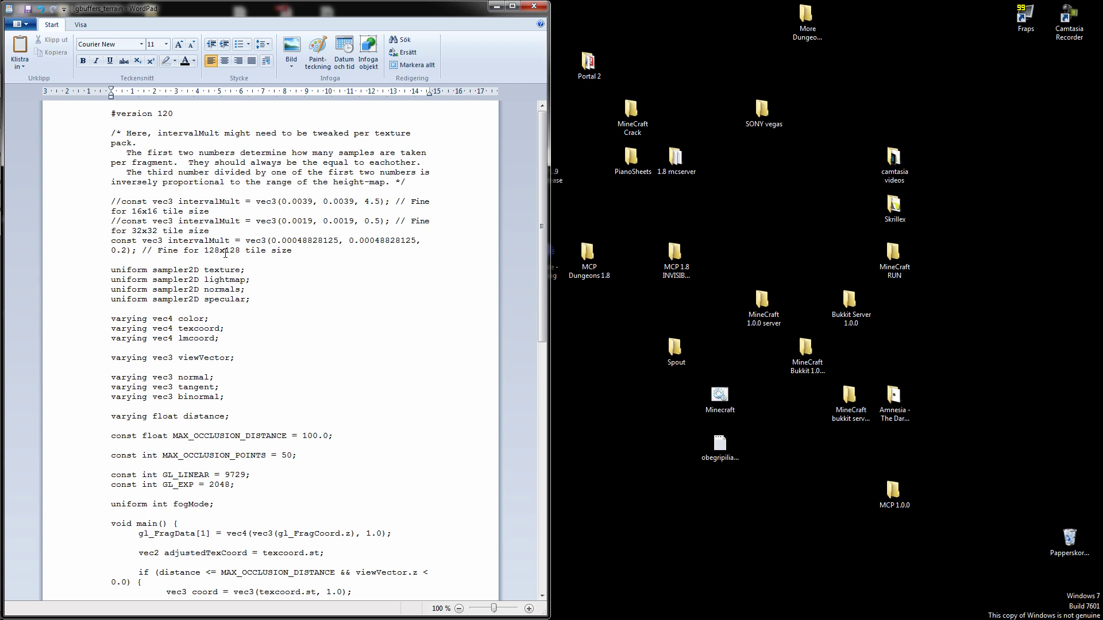
Step: Correct the comment marks so the 32x32 line stays commented, then resize WordPad
left_click_drag(205, 250, 230, 251)
left_click(111, 240)
type("//")
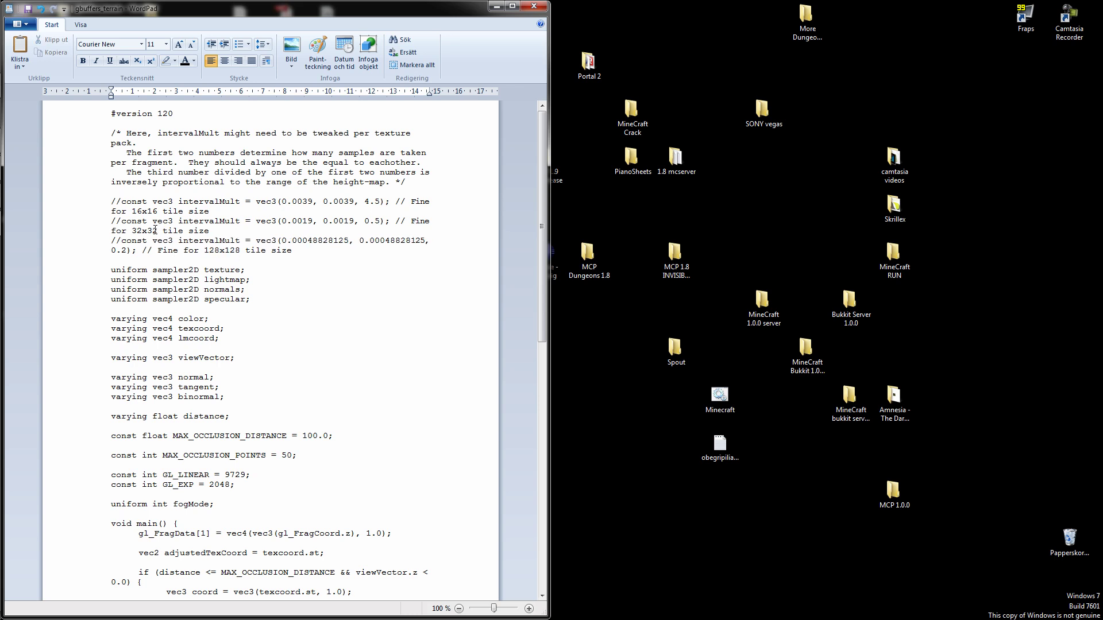
left_click(123, 221)
key("BackSpace")
key("BackSpace")
type("/")
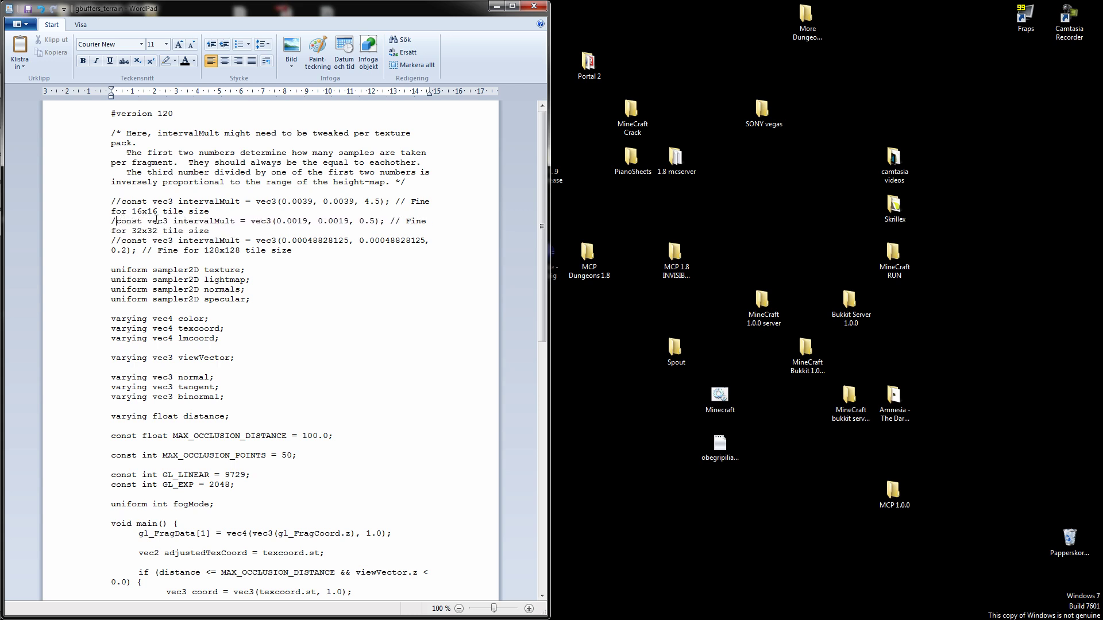
type("/(")
key("BackSpace")
key("BackSpace")
key("BackSpace")
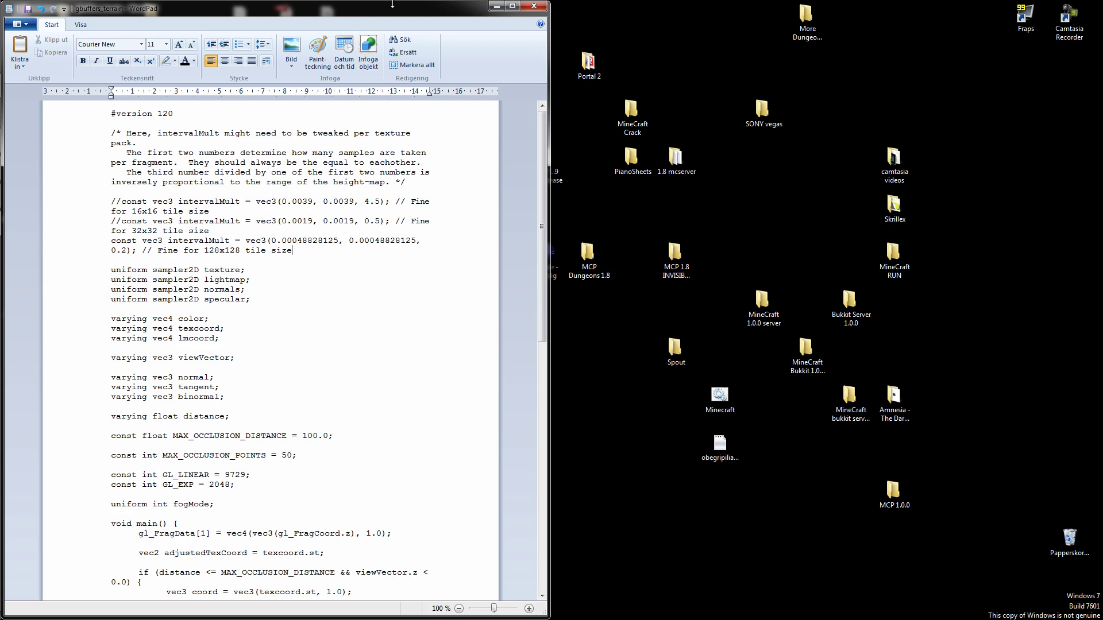
left_click_drag(389, 10, 1098, 396)
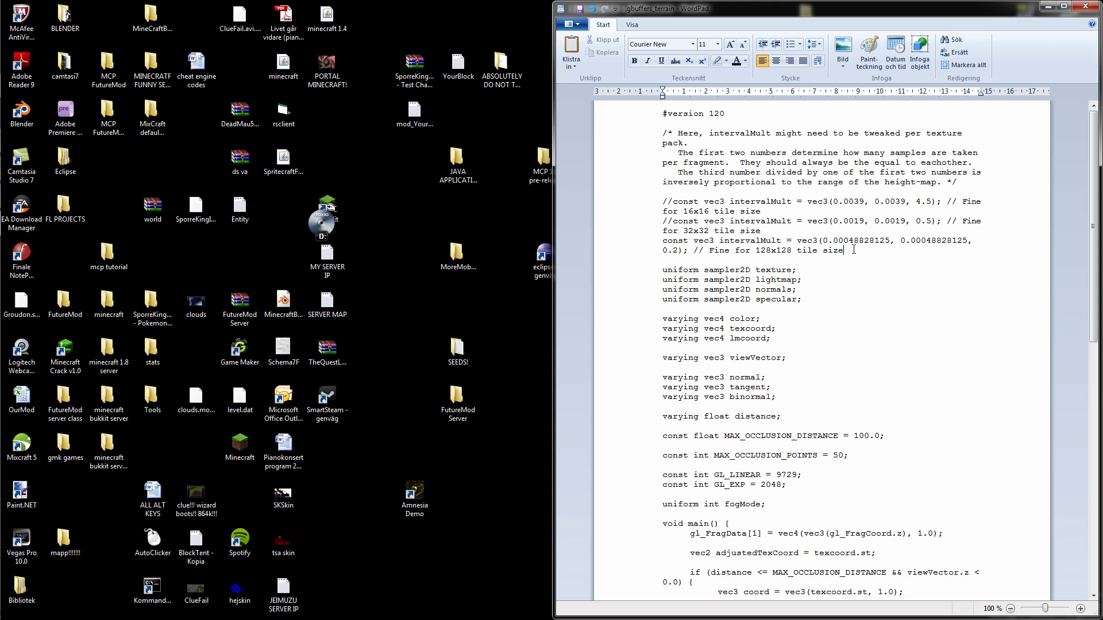
Step: Insert blank lines after the 128x128 intervalMult statement in gbuffers_terrain
key("Return")
key("Return")
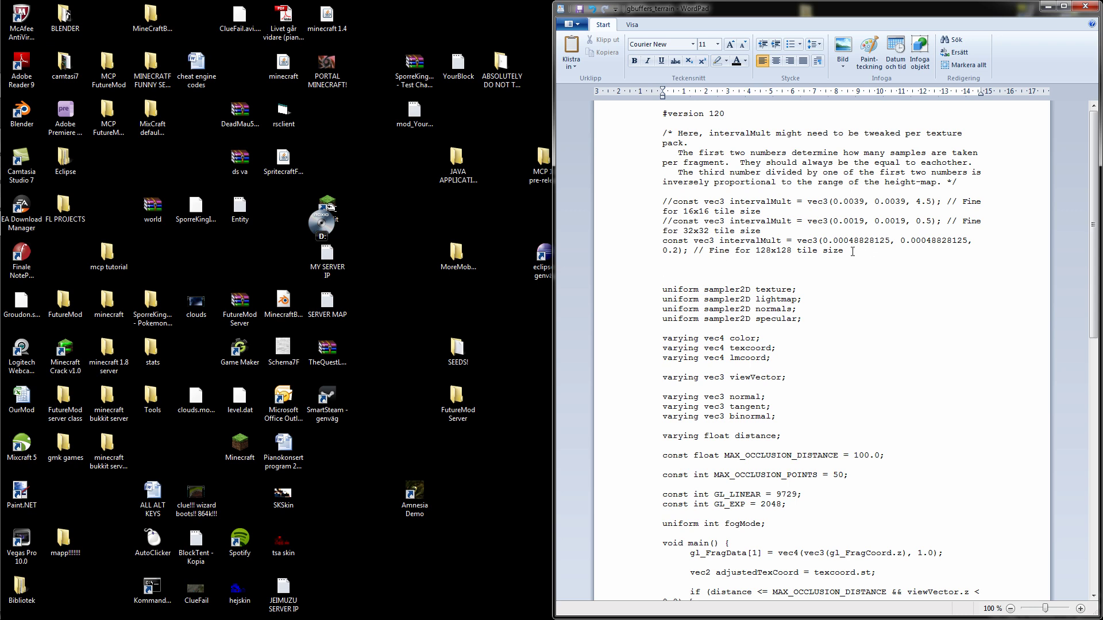
left_click_drag(852, 251, 652, 243)
left_click_drag(843, 251, 858, 255)
left_click(730, 252)
left_click(778, 270)
key("super+t")
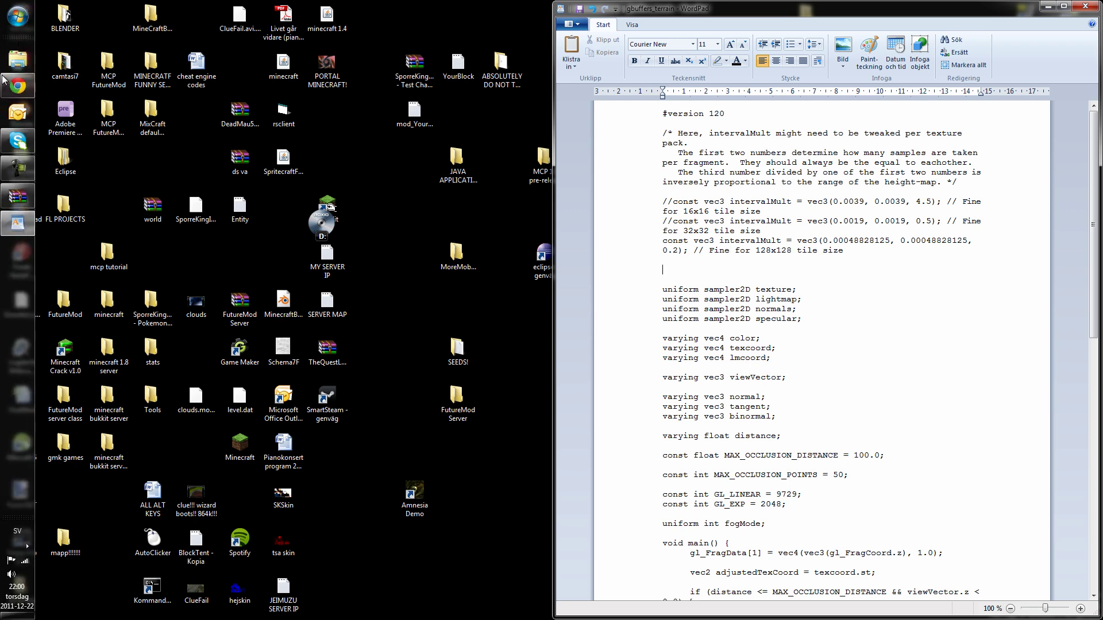
key("Escape")
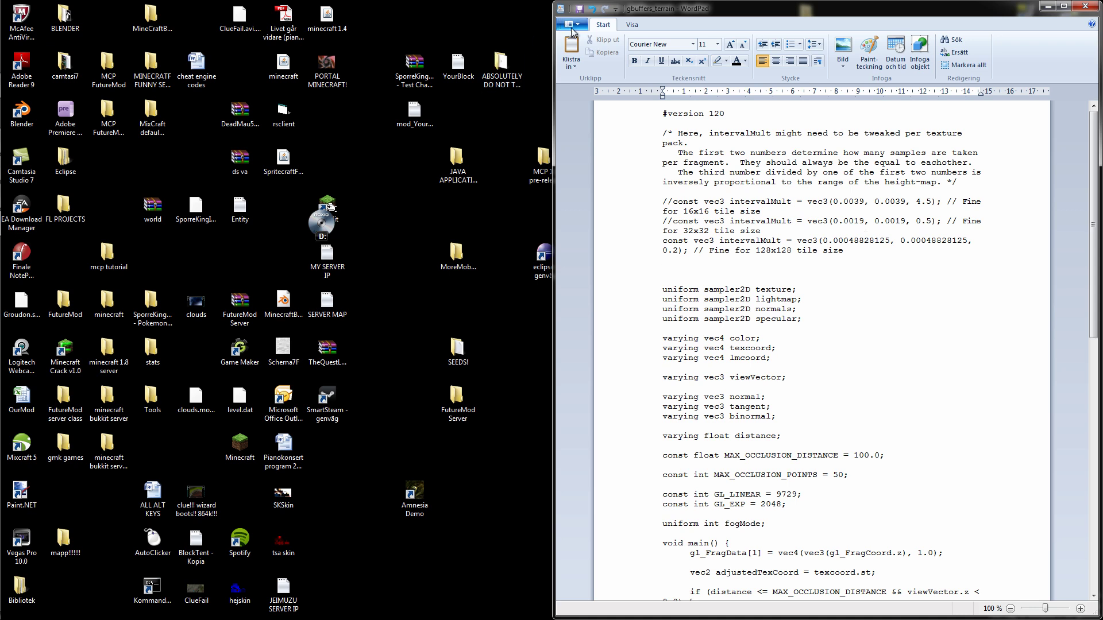
Step: Delete the extra blank lines and close WordPad with the edited shader
left_click(784, 270)
key("Delete")
key("Delete")
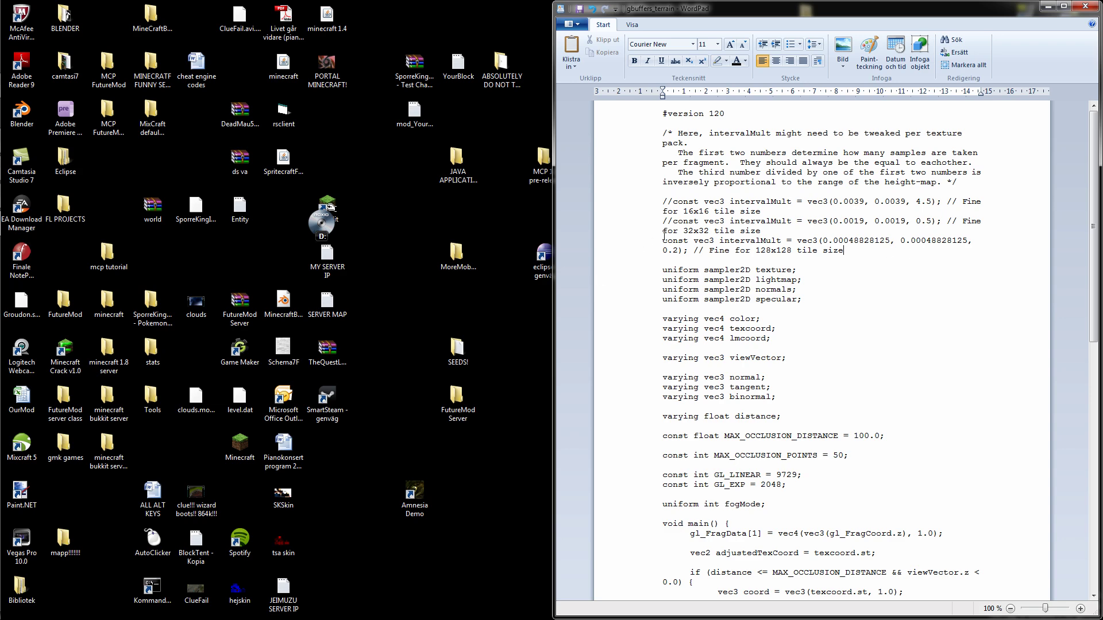
scroll(888, 36, "down", 5)
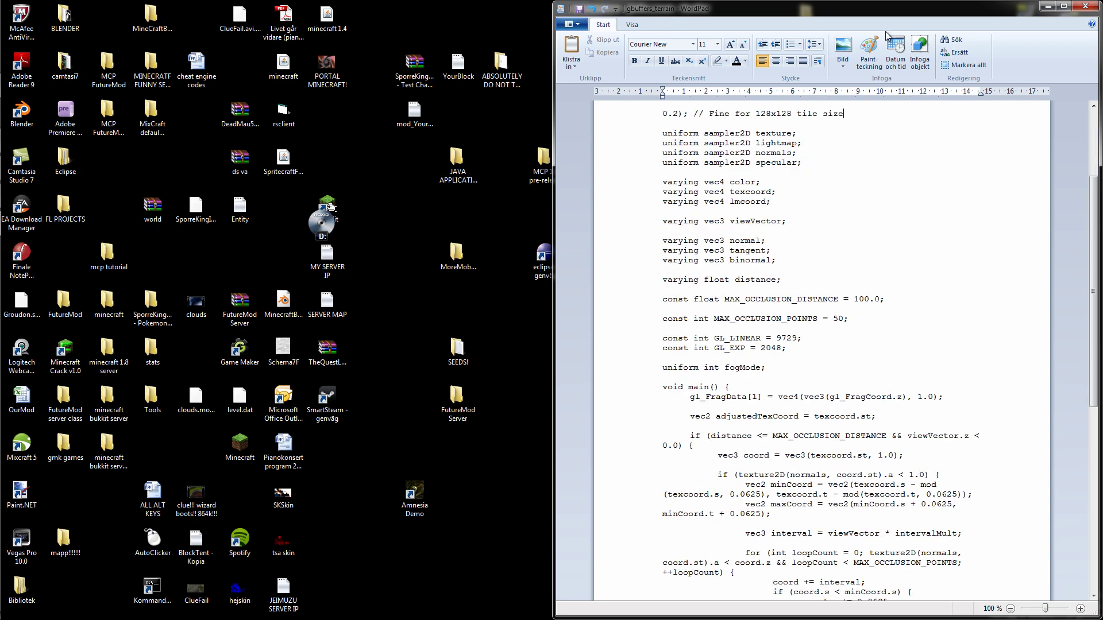
left_click(1085, 6)
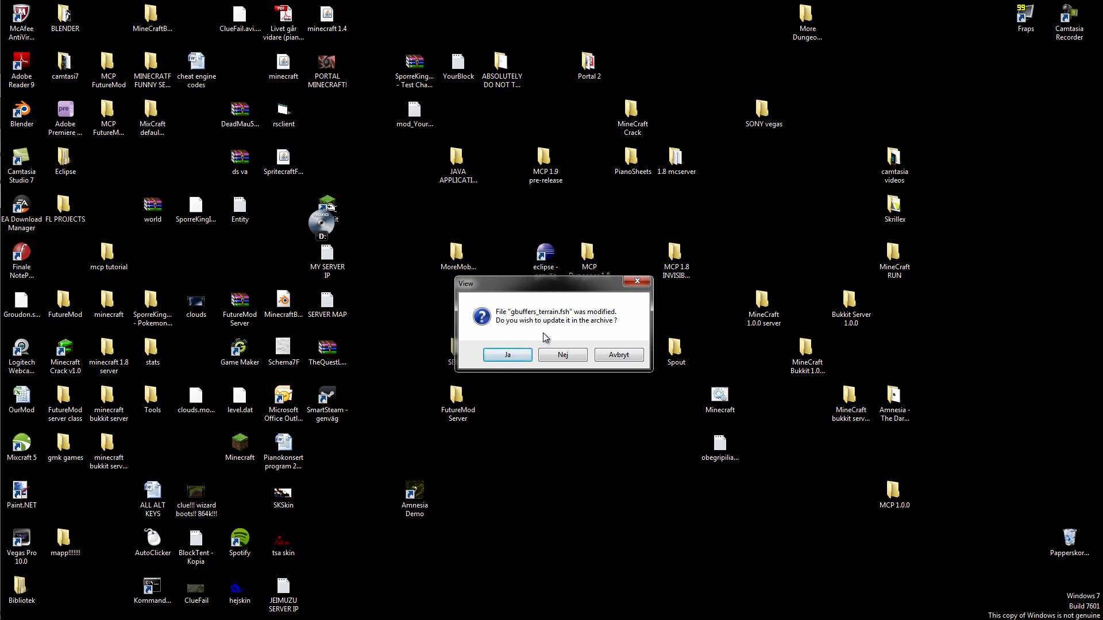
Step: Save the edited gbuffers_terrain.fsh (2 855 bytes) into minecraft.jar and close WinRAR
left_click(515, 353)
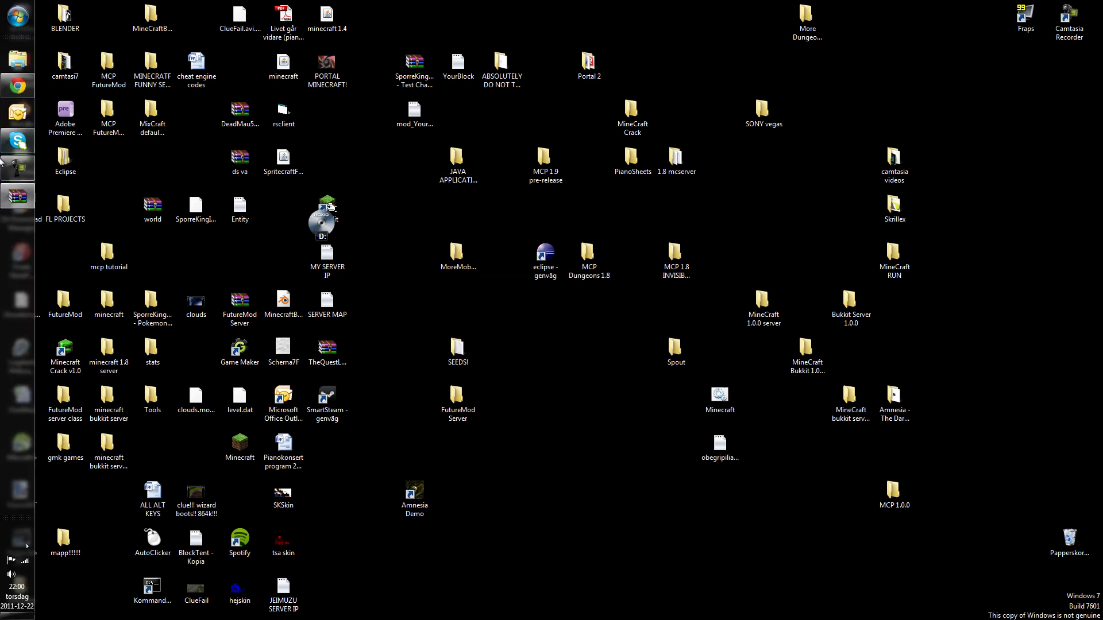
left_click(16, 196)
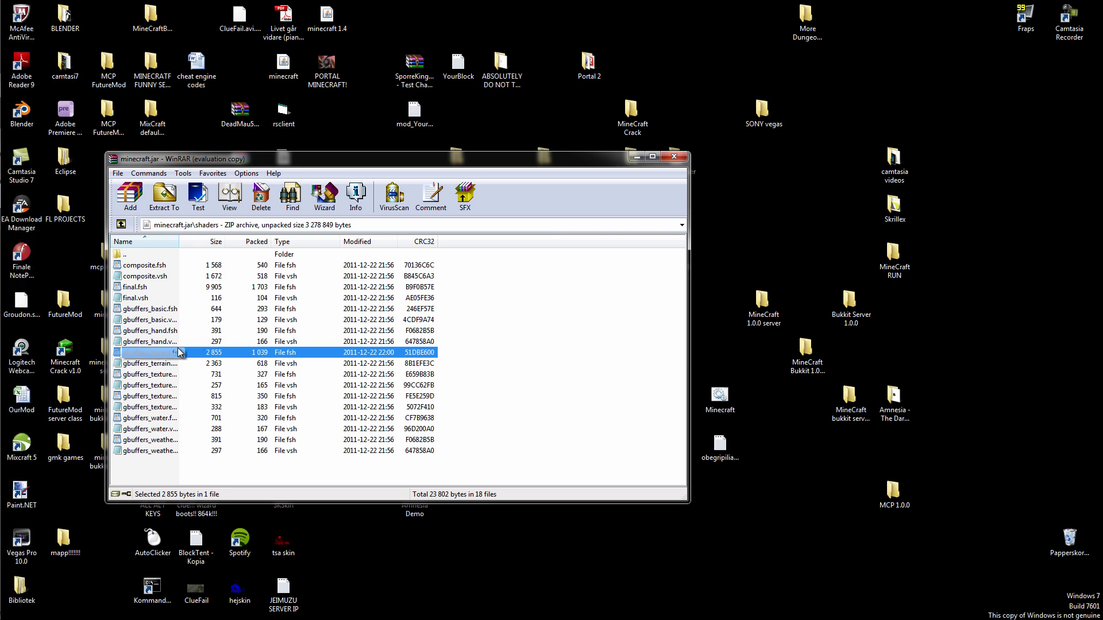
left_click(673, 161)
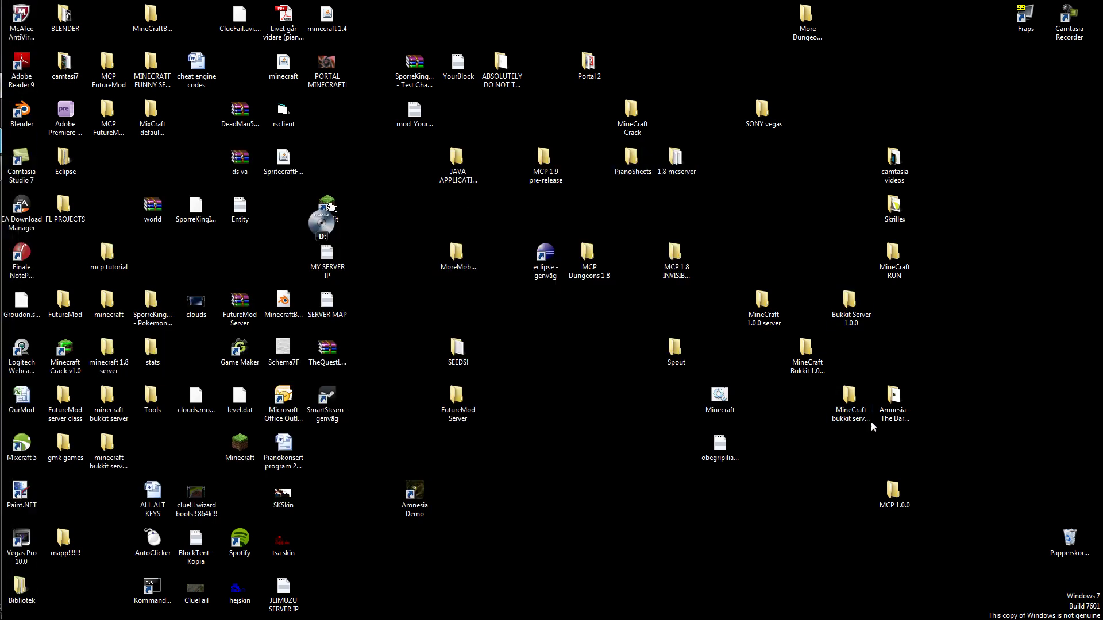
Step: Launch Minecraft 1.0.0, log in, and show the Select Texture Pack screen full screen
double_click(719, 399)
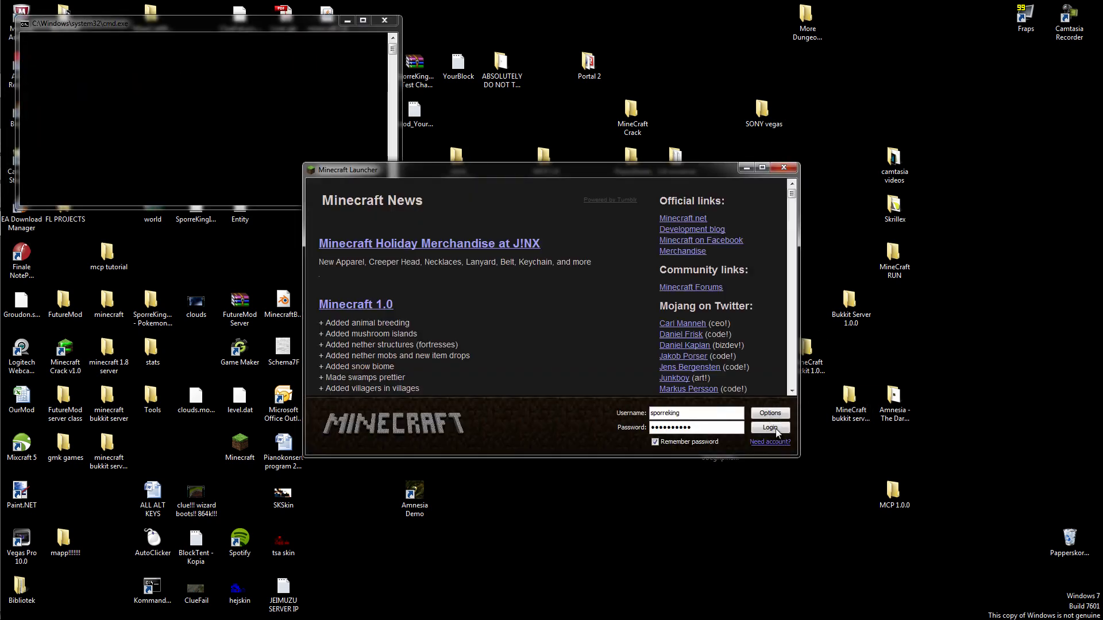
left_click(775, 429)
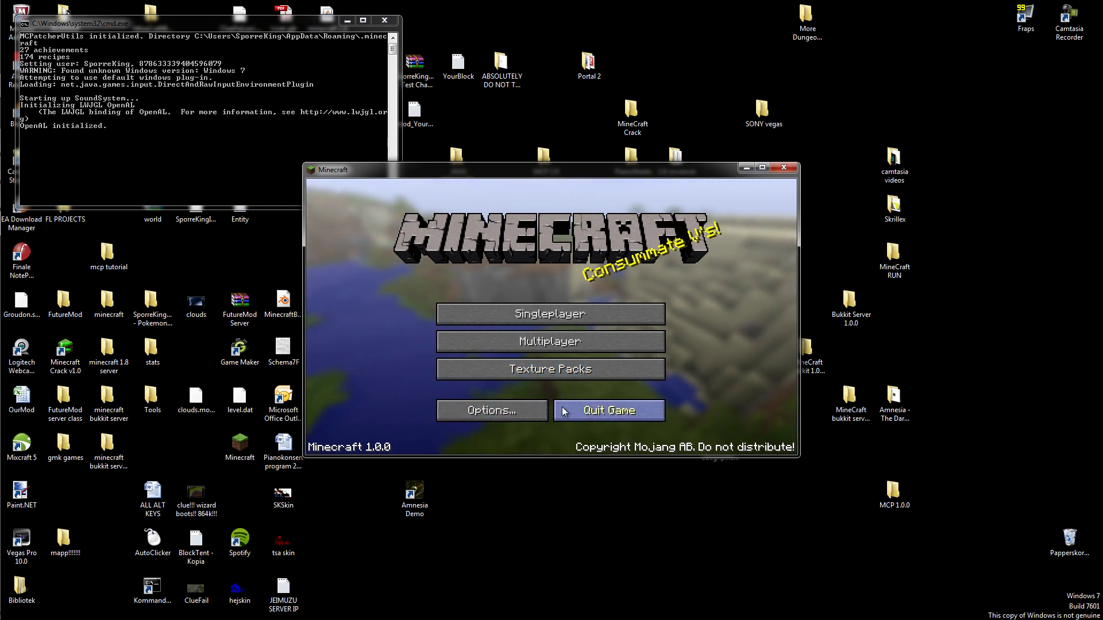
left_click(581, 369)
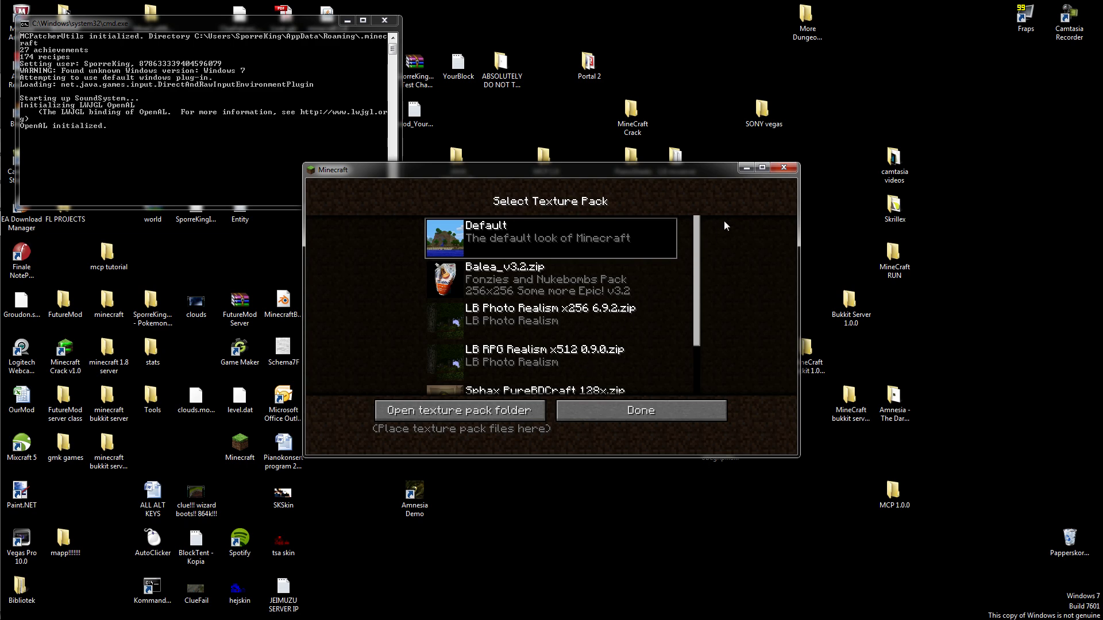
left_click(761, 168)
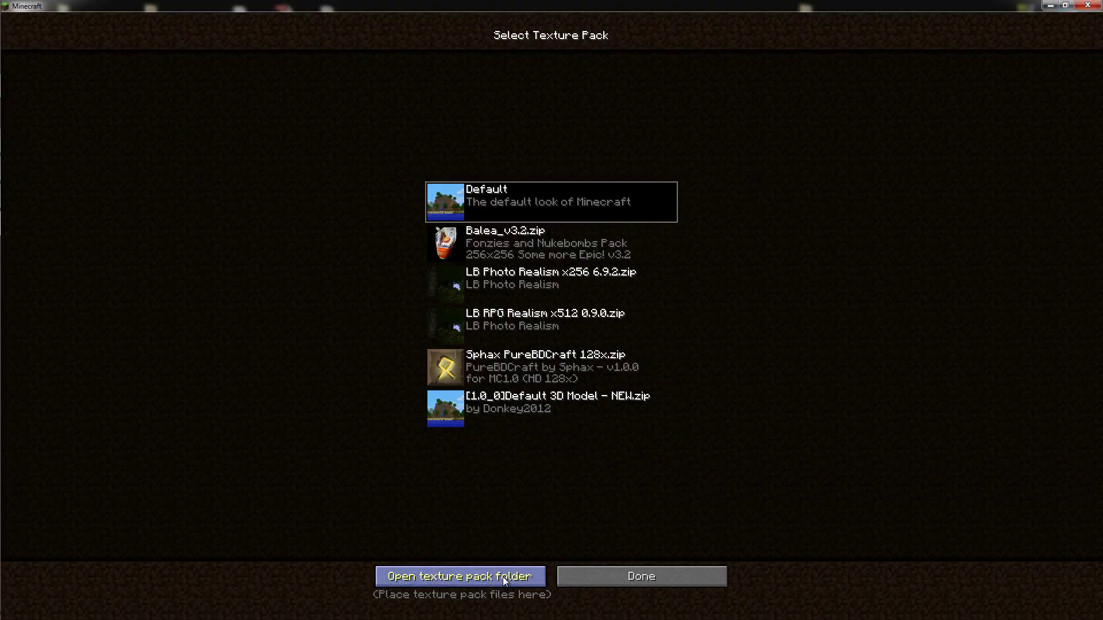
Step: Open the texturepacks folder and select the [1.0_0]Default 3D Model - NEW pack file
left_click(442, 578)
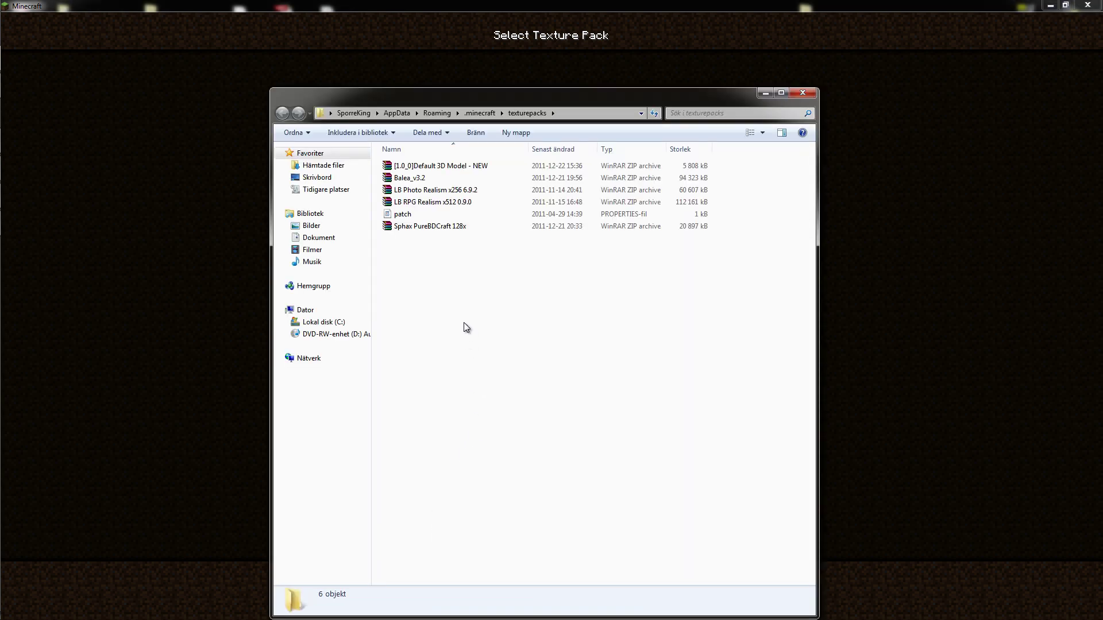
left_click(441, 170)
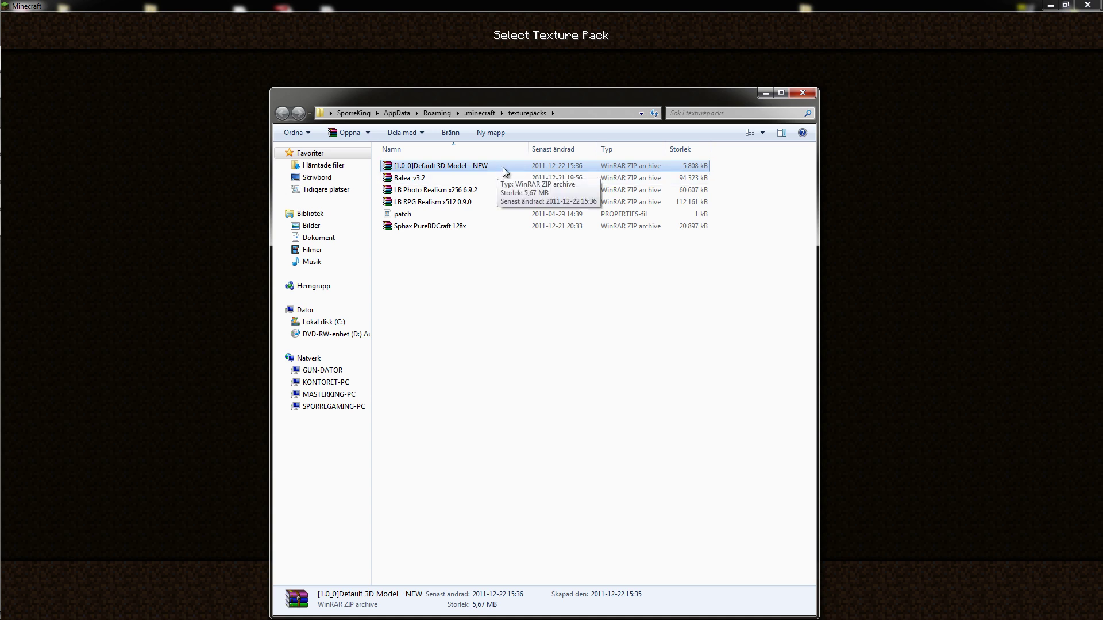
Step: Apply the [1.0_0]Default 3D Model - NEW.zip texture pack, then pick New Worldasdf under Singleplayer
left_click(803, 93)
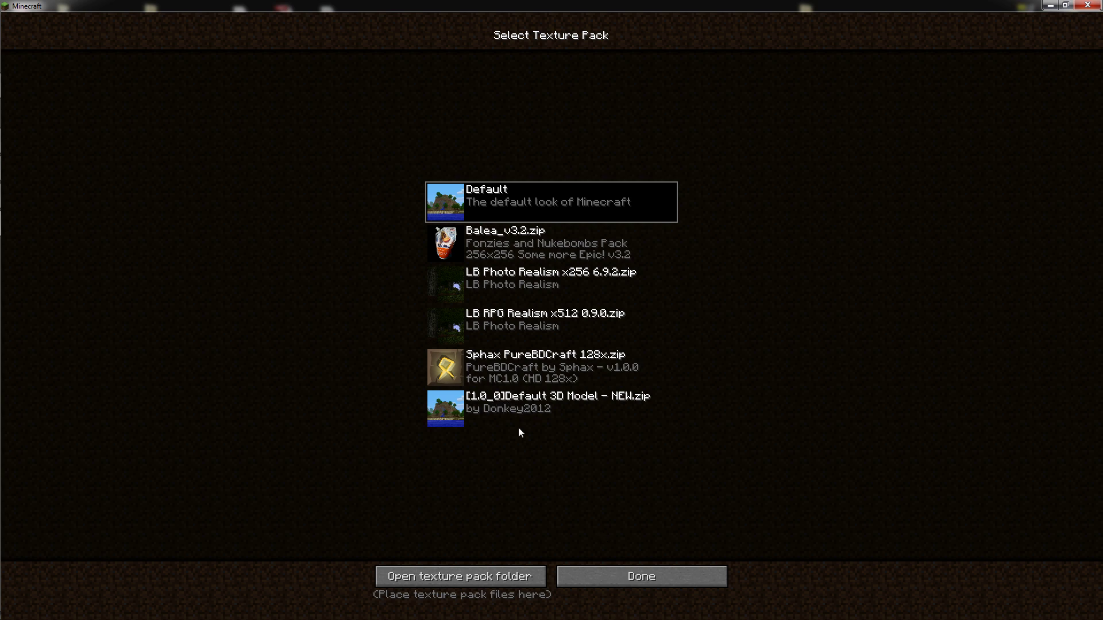
left_click(505, 409)
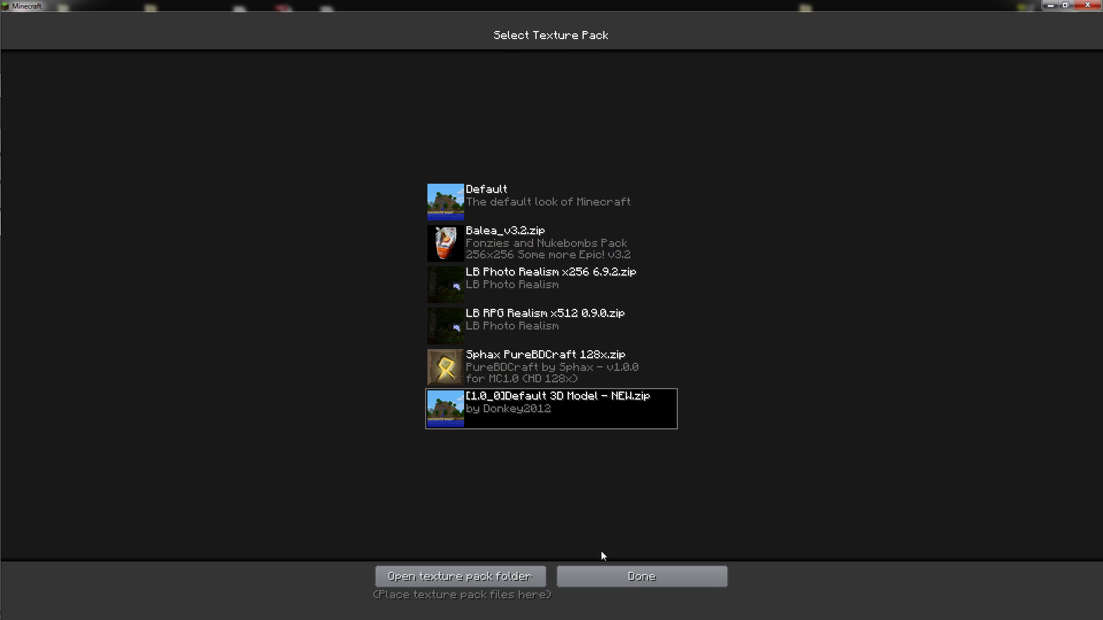
left_click(624, 577)
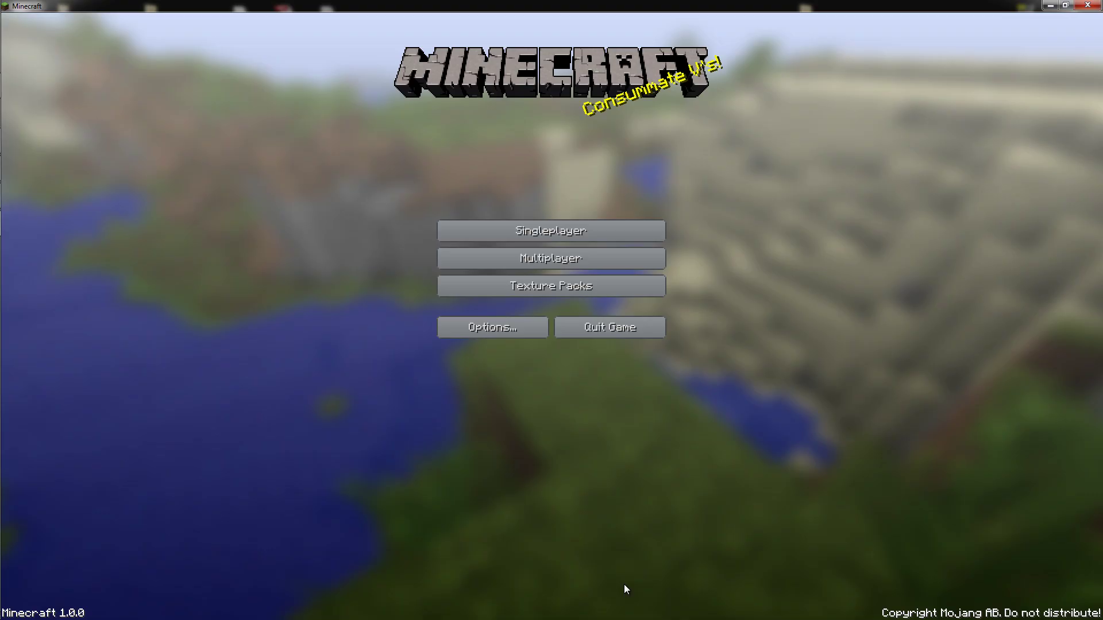
left_click(606, 230)
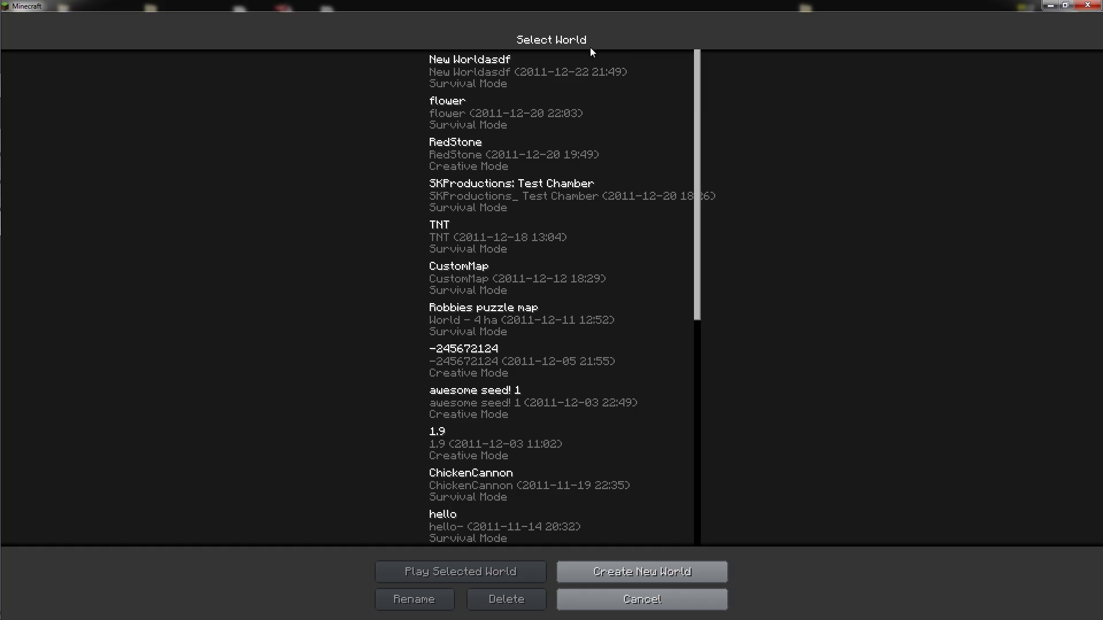
left_click(585, 66)
Step: Play New Worldasdf and circle the cobblestone block to inspect its 3D texture
left_click(515, 575)
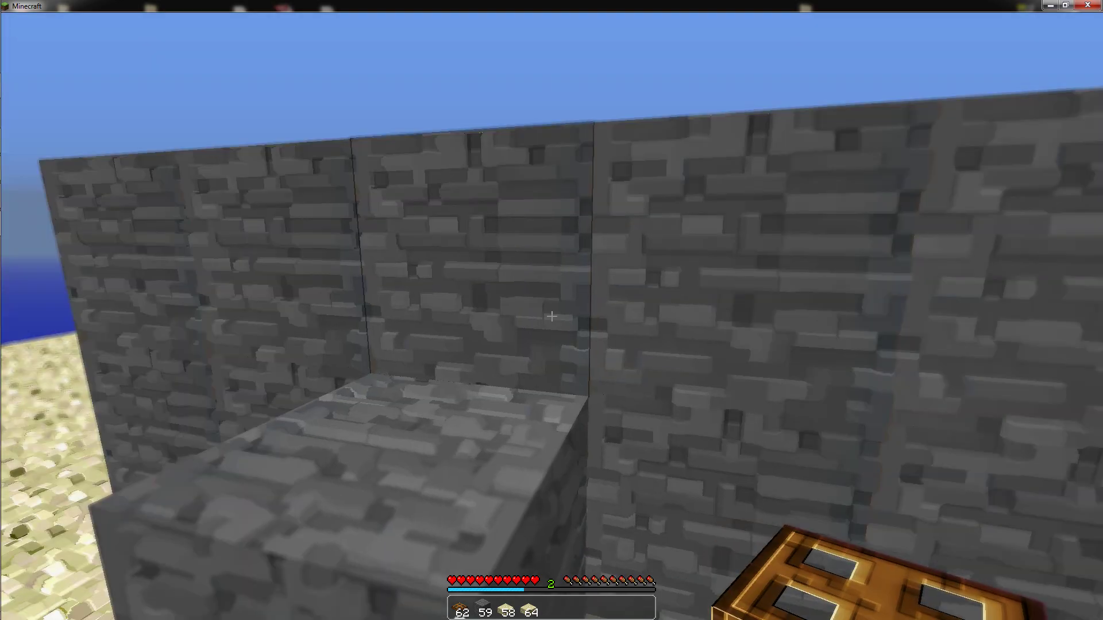
key("s")
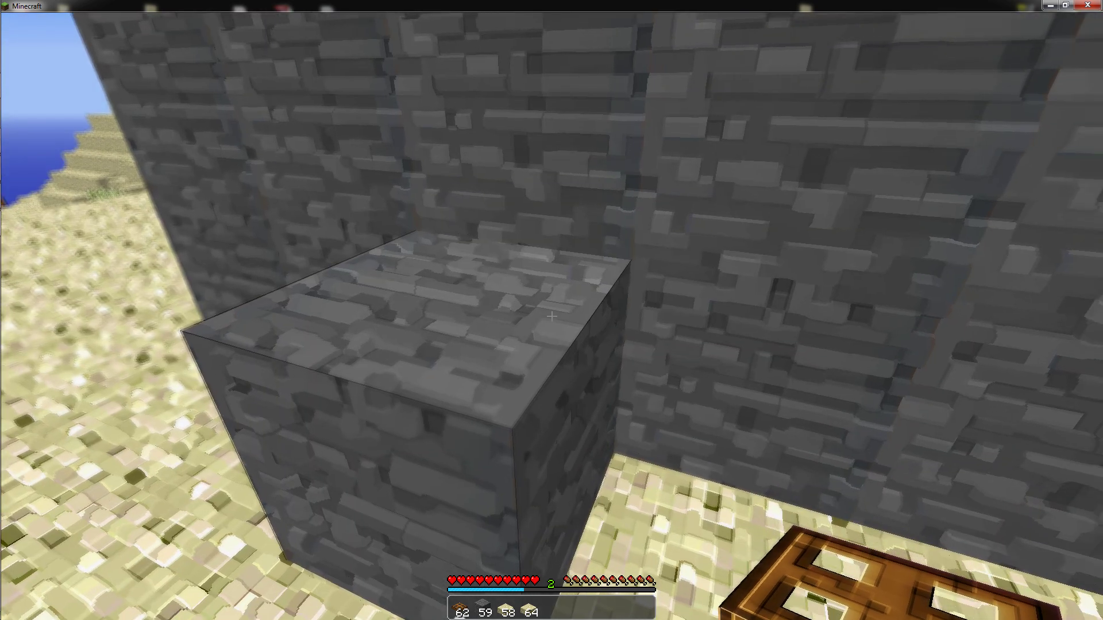
key("w")
key("space")
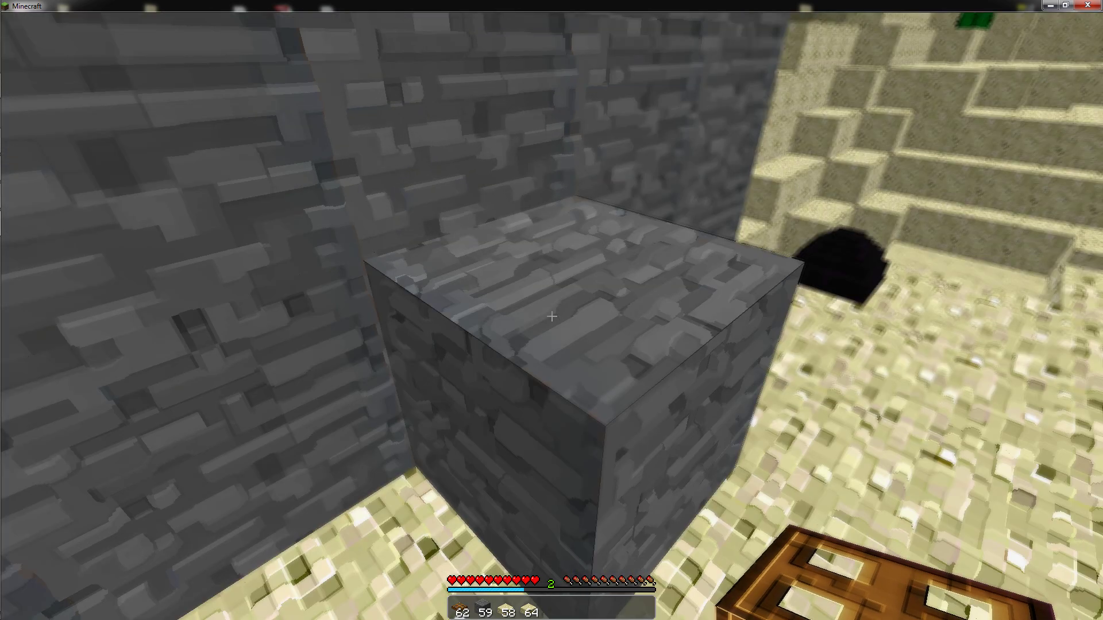
key("w")
key("w")
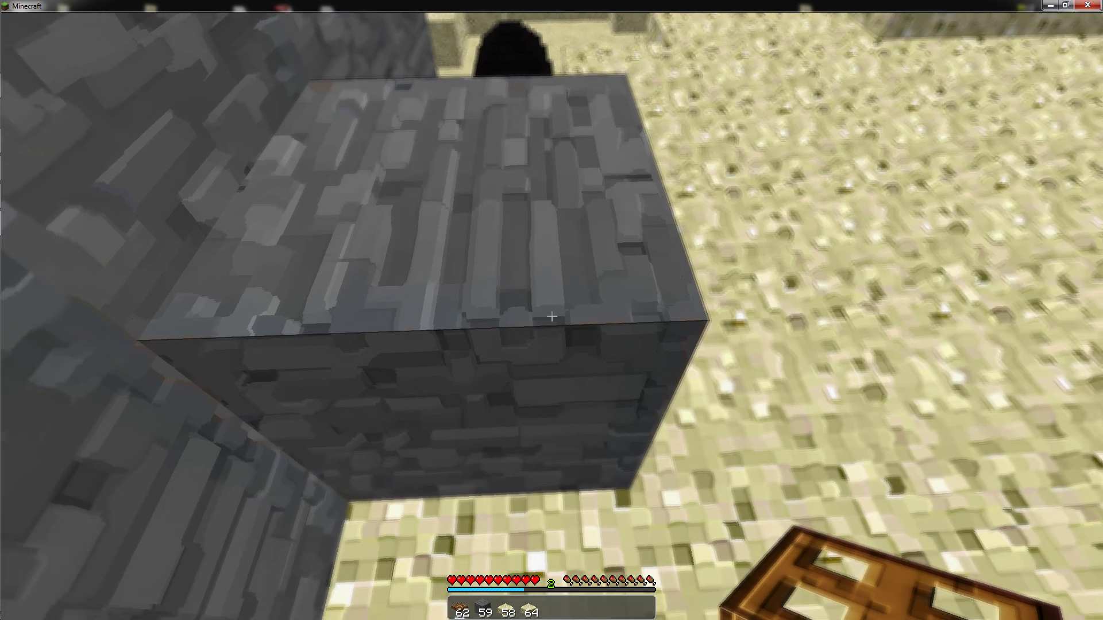
key("d")
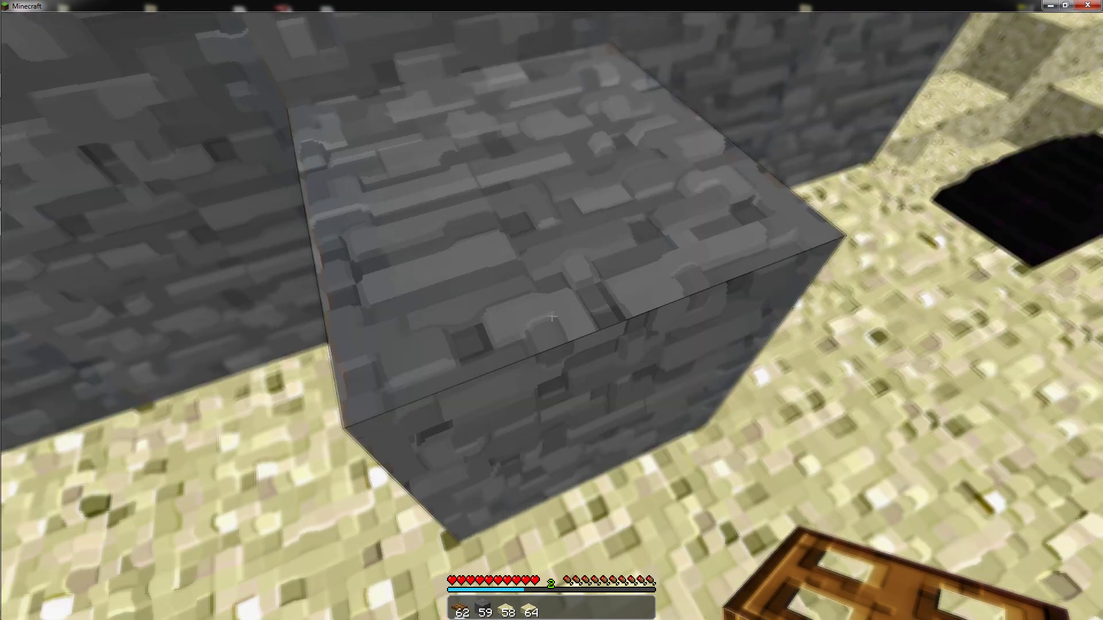
key("d")
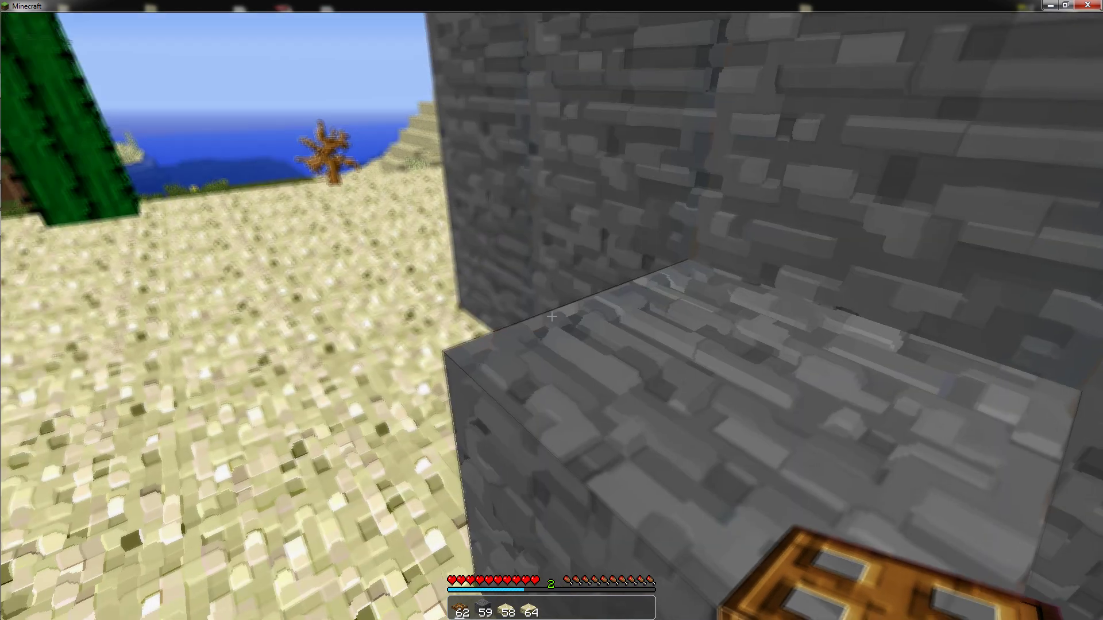
key("d")
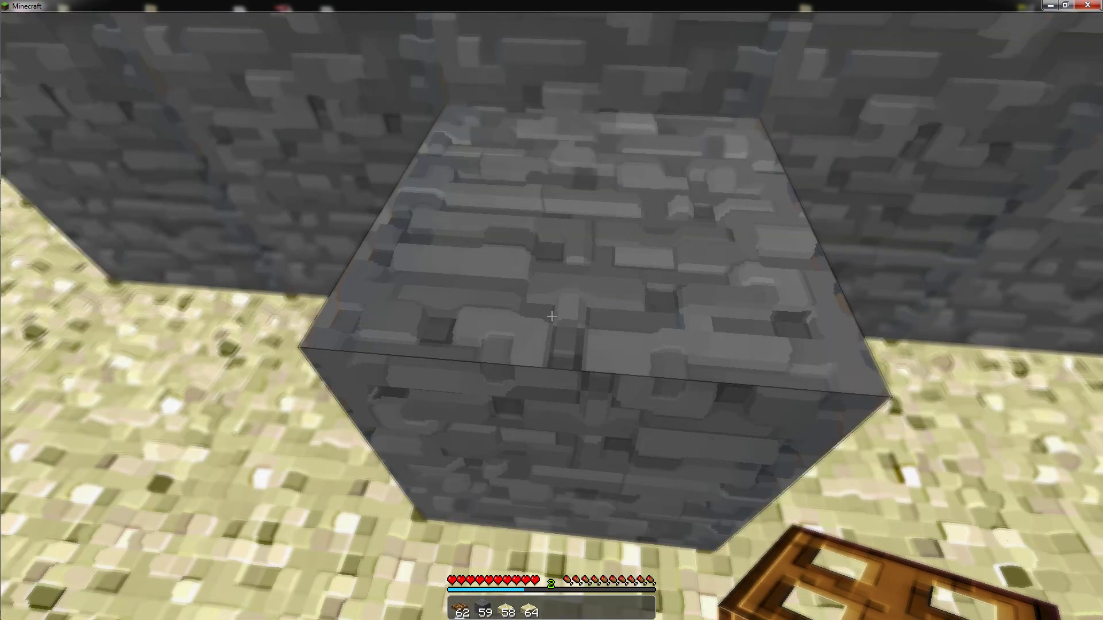
key("d")
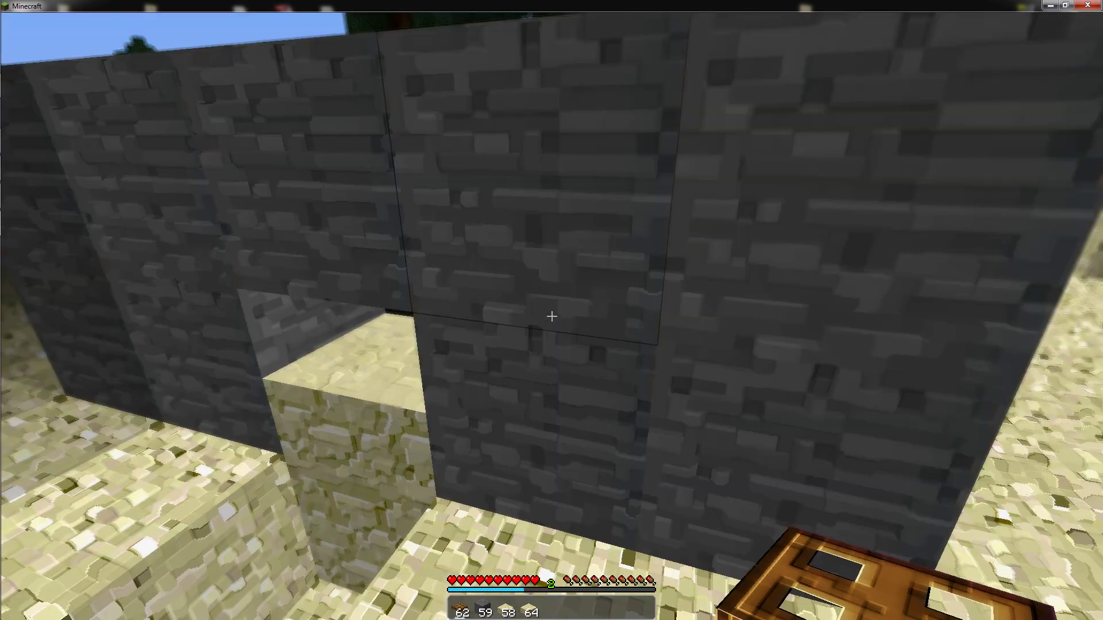
key("s")
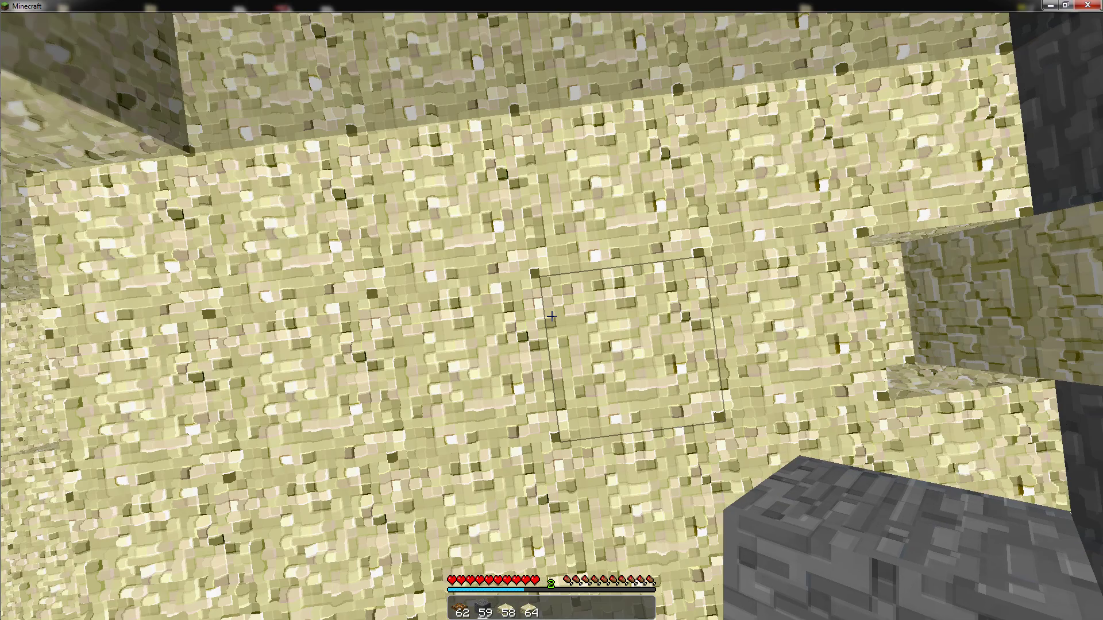
Step: Place a row of cobblestone blocks overhead to form a ceiling above the sand
right_click(552, 317)
right_click(551, 316)
right_click(552, 316)
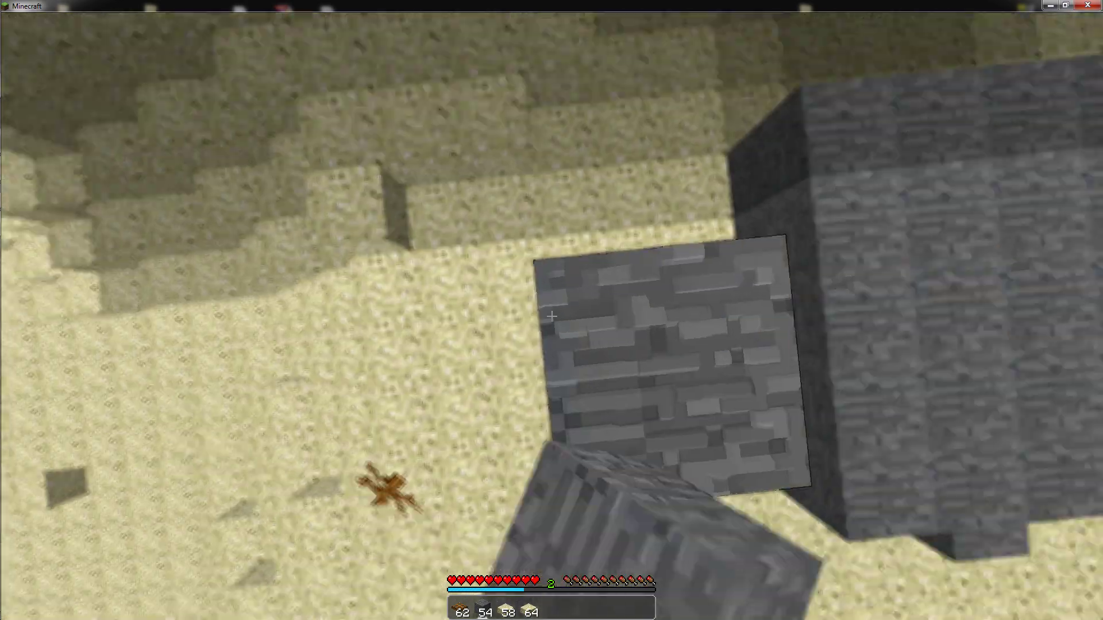
right_click(552, 315)
right_click(552, 316)
right_click(551, 315)
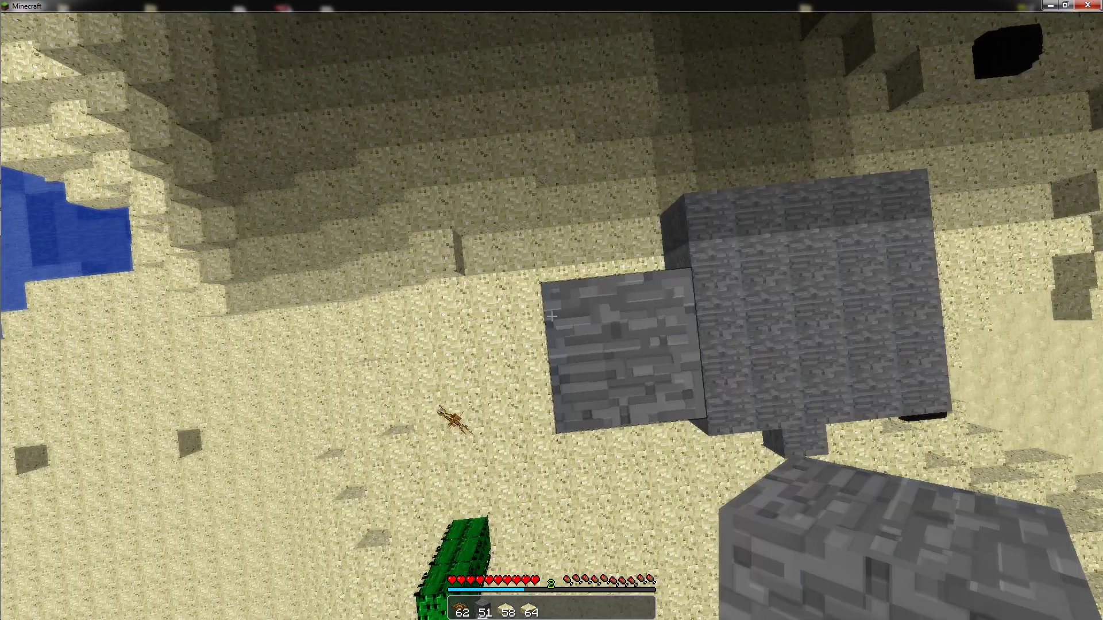
right_click(551, 316)
right_click(551, 316)
right_click(552, 316)
right_click(551, 316)
right_click(551, 316)
right_click(551, 316)
right_click(552, 316)
right_click(551, 316)
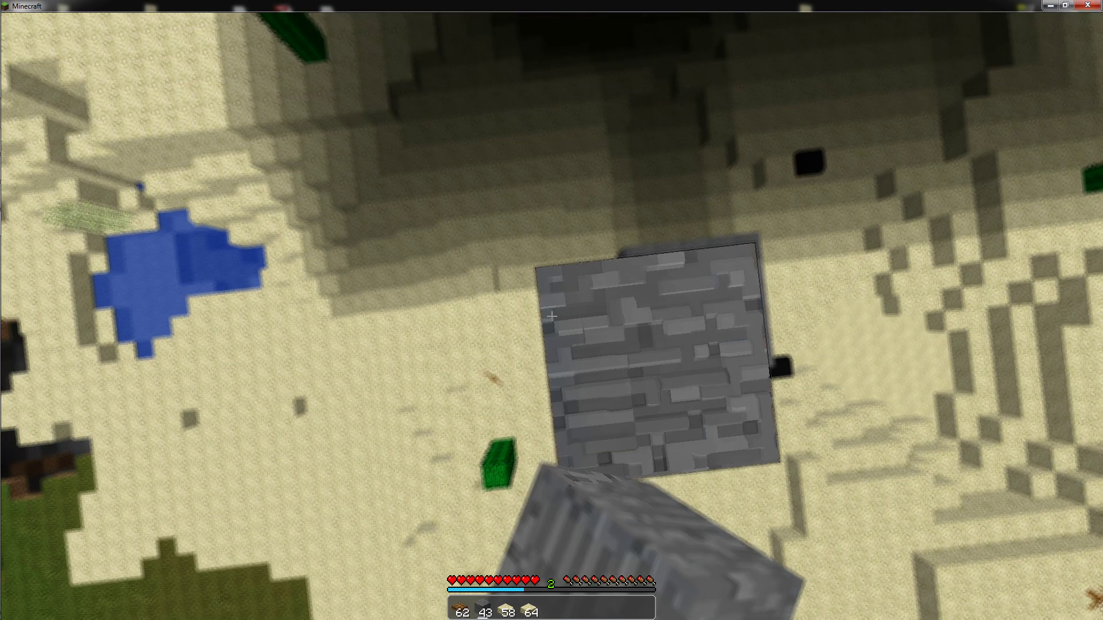
right_click(552, 316)
right_click(551, 316)
right_click(552, 316)
right_click(552, 316)
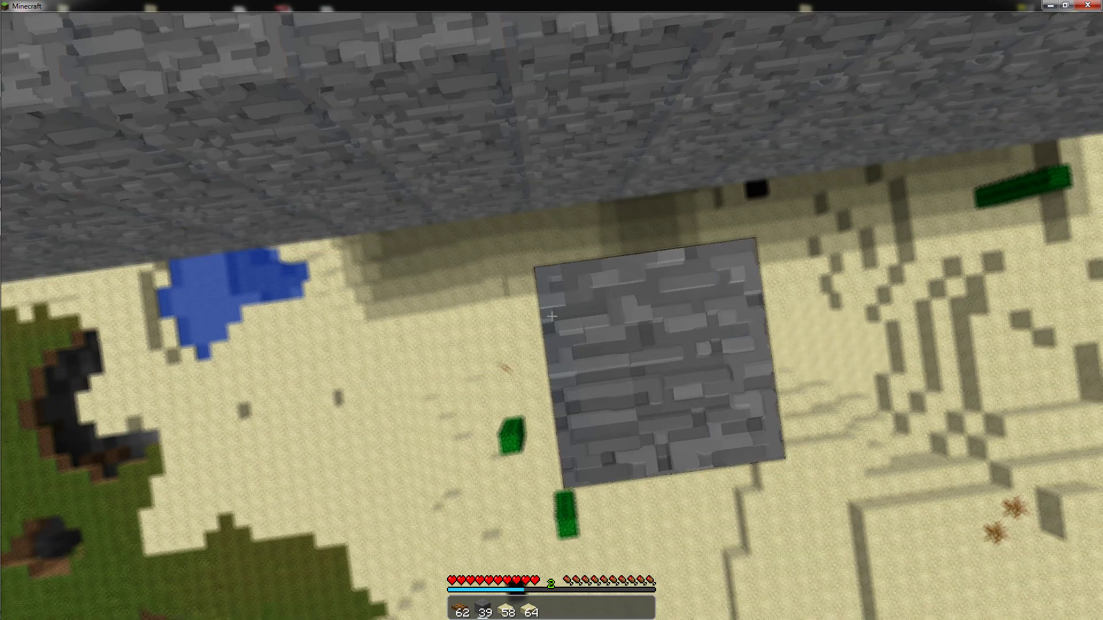
right_click(552, 315)
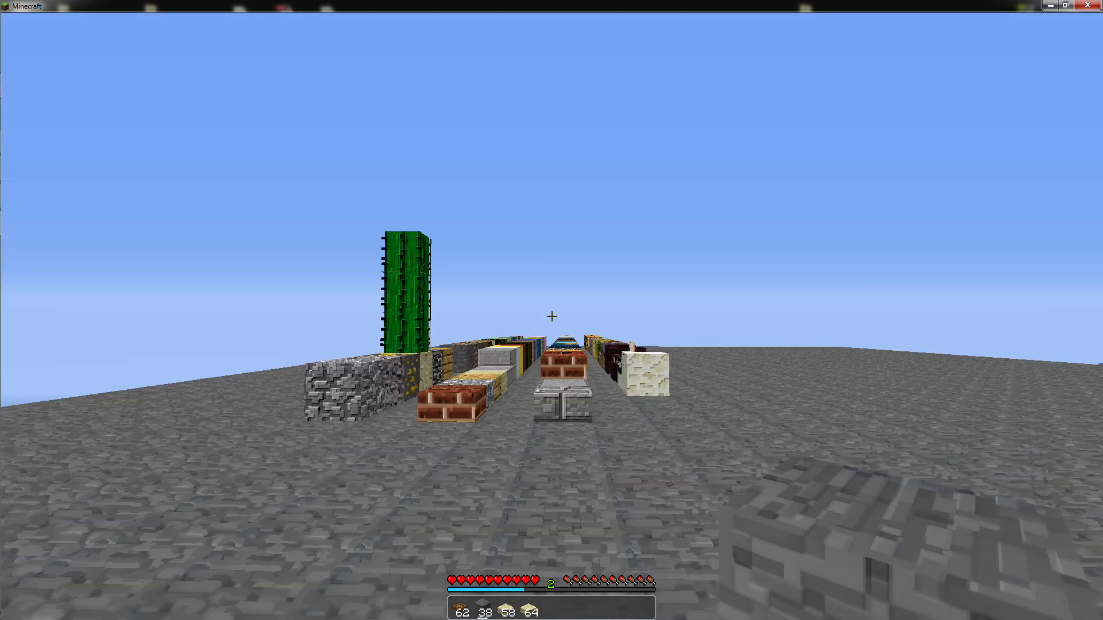
key("w")
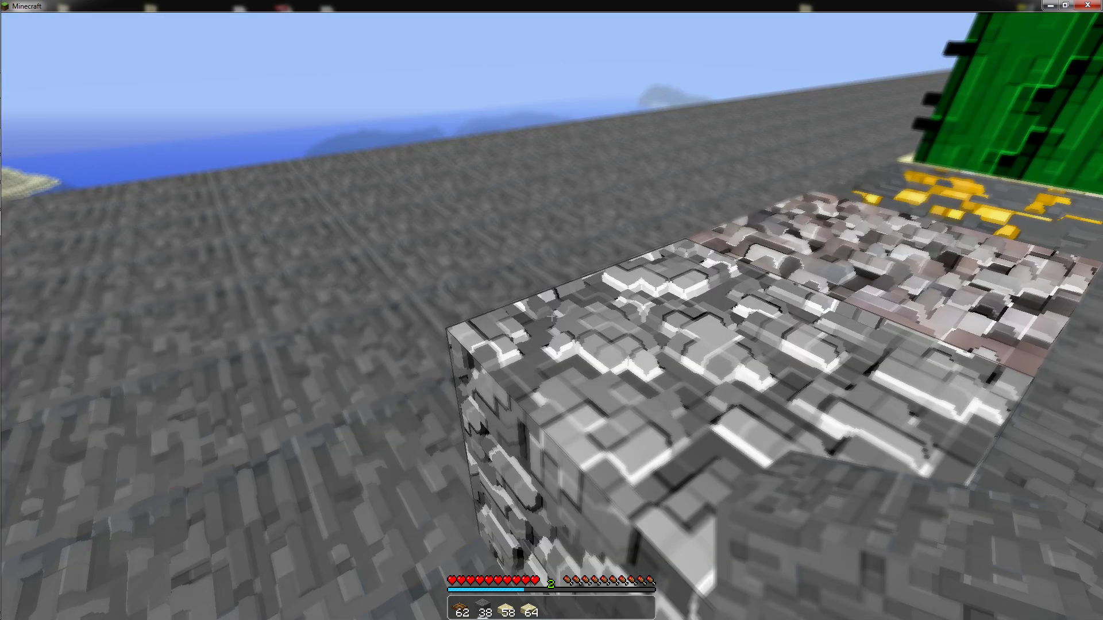
key("w")
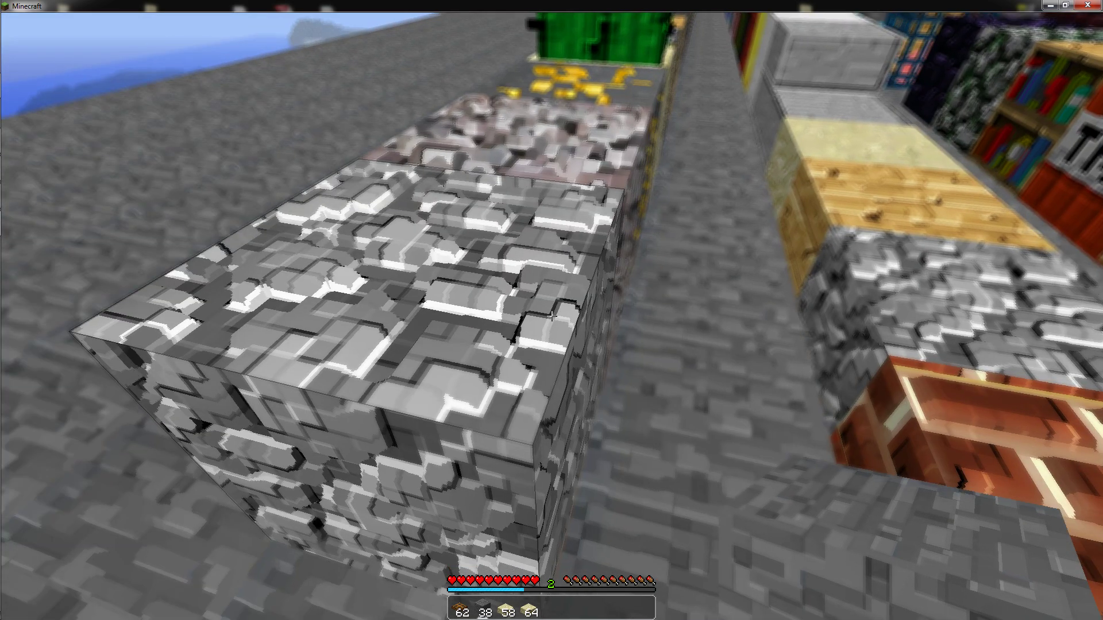
key("w")
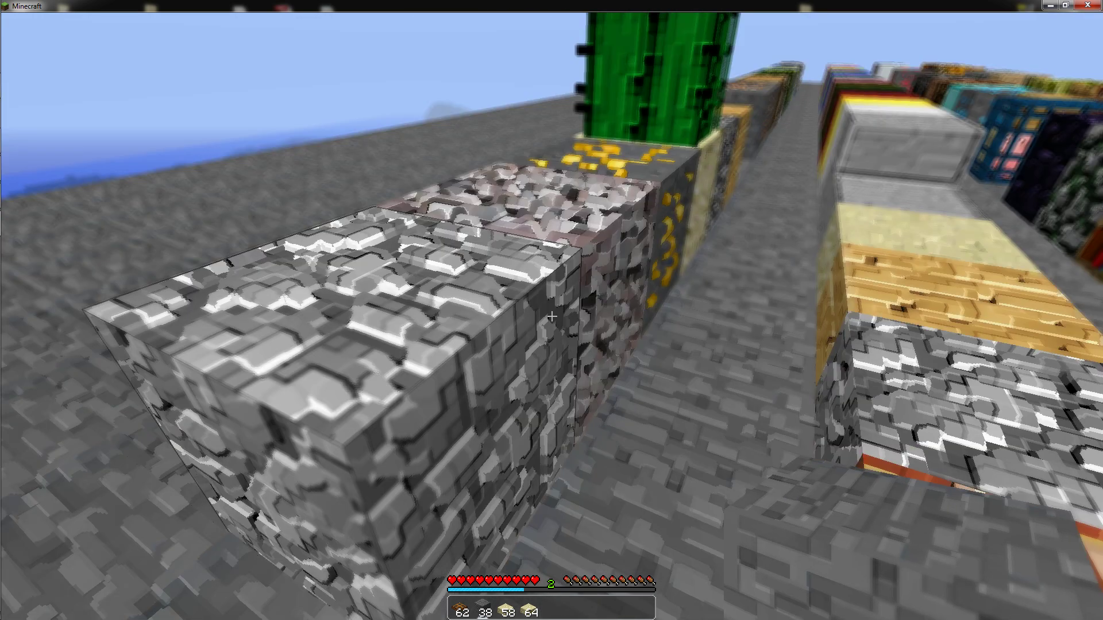
key("w")
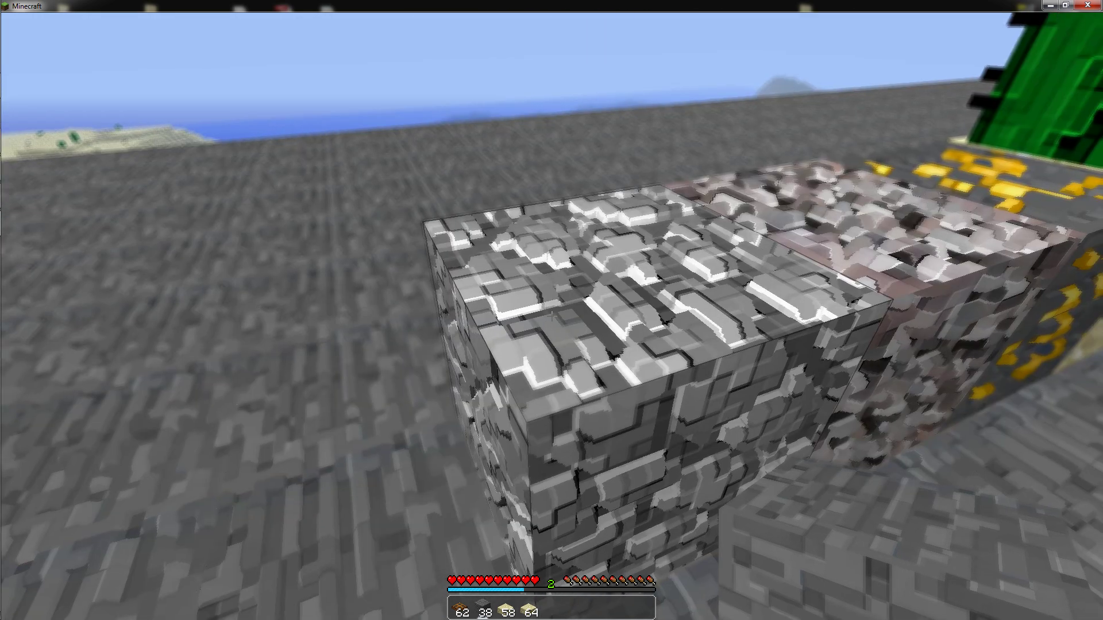
key("w")
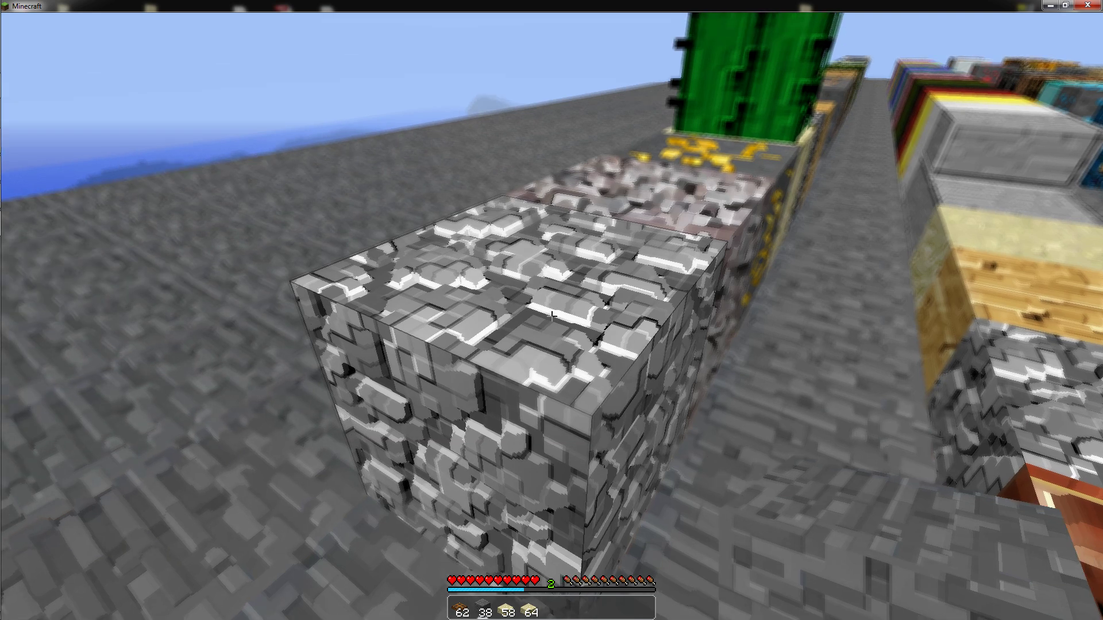
key("w")
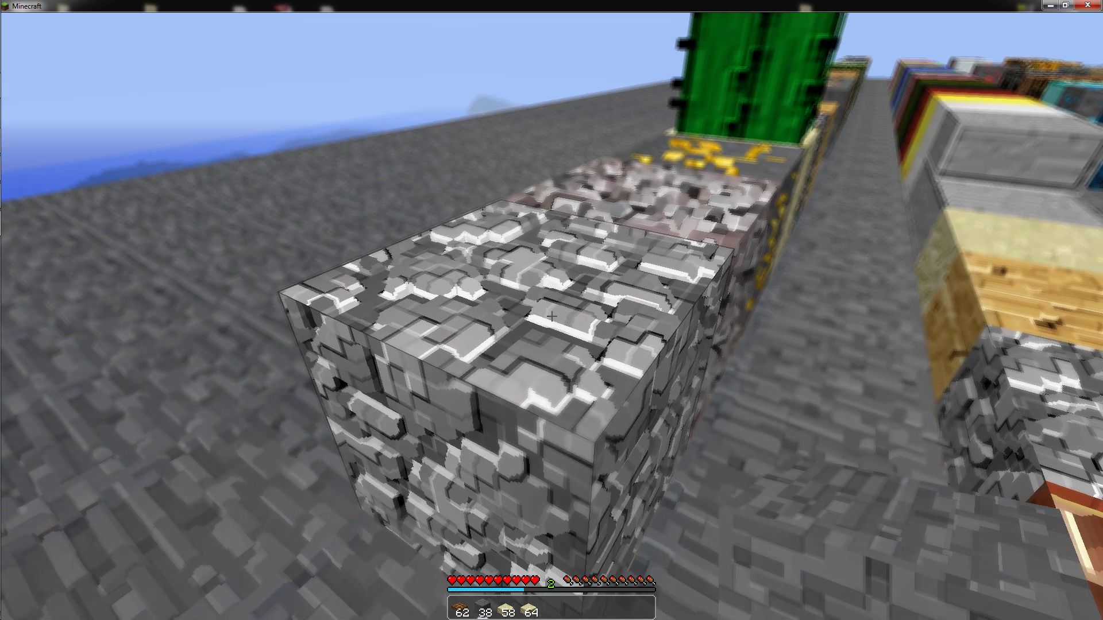
key("a")
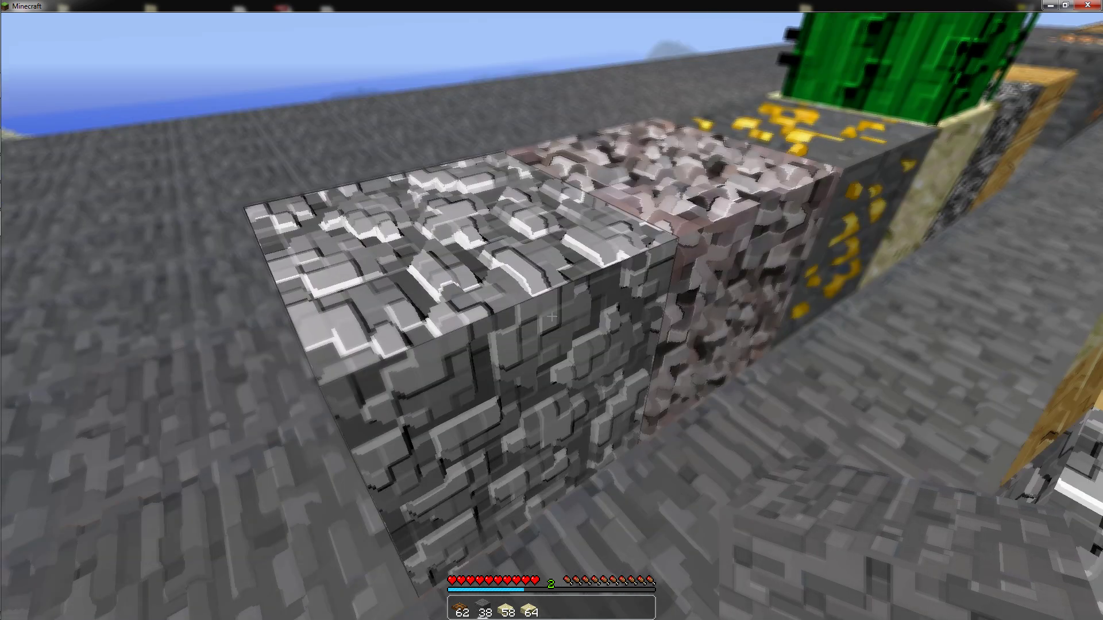
key("w")
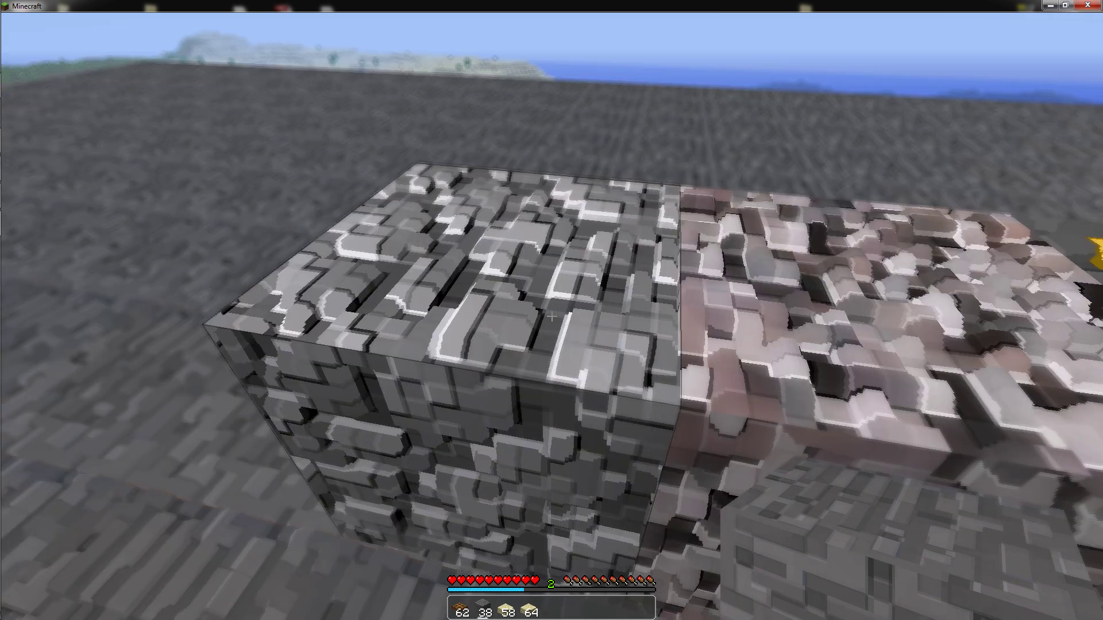
key("s")
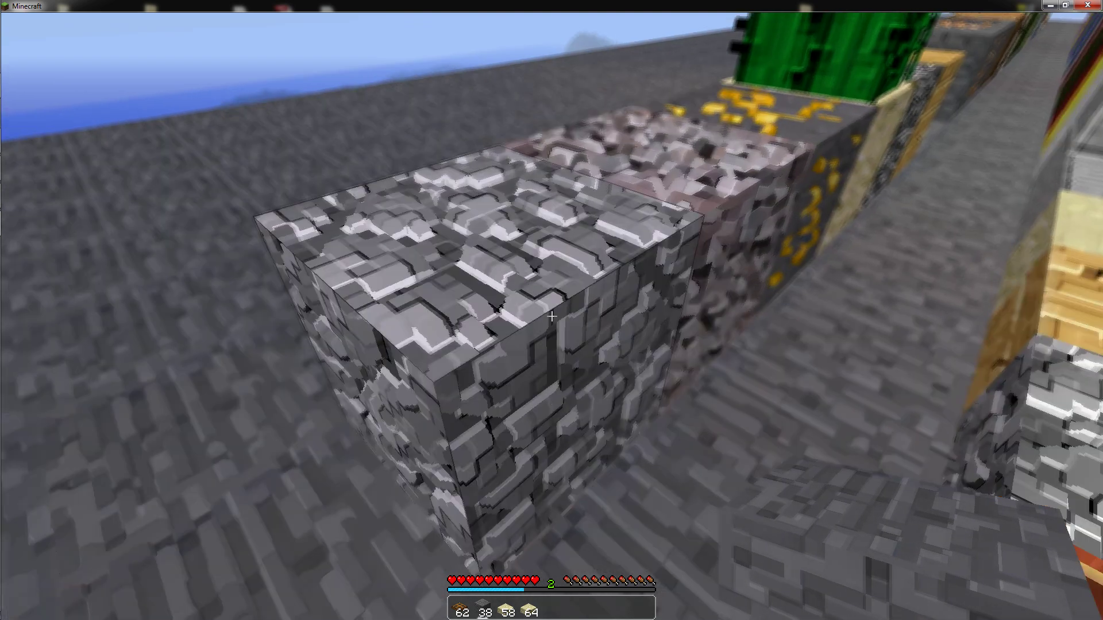
key("w")
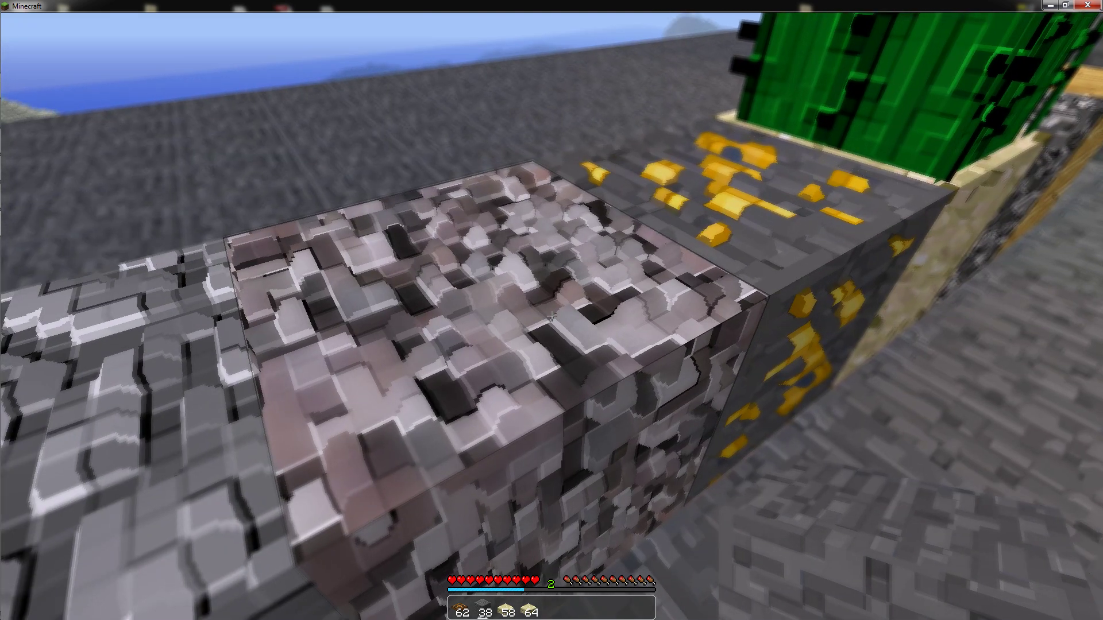
key("w")
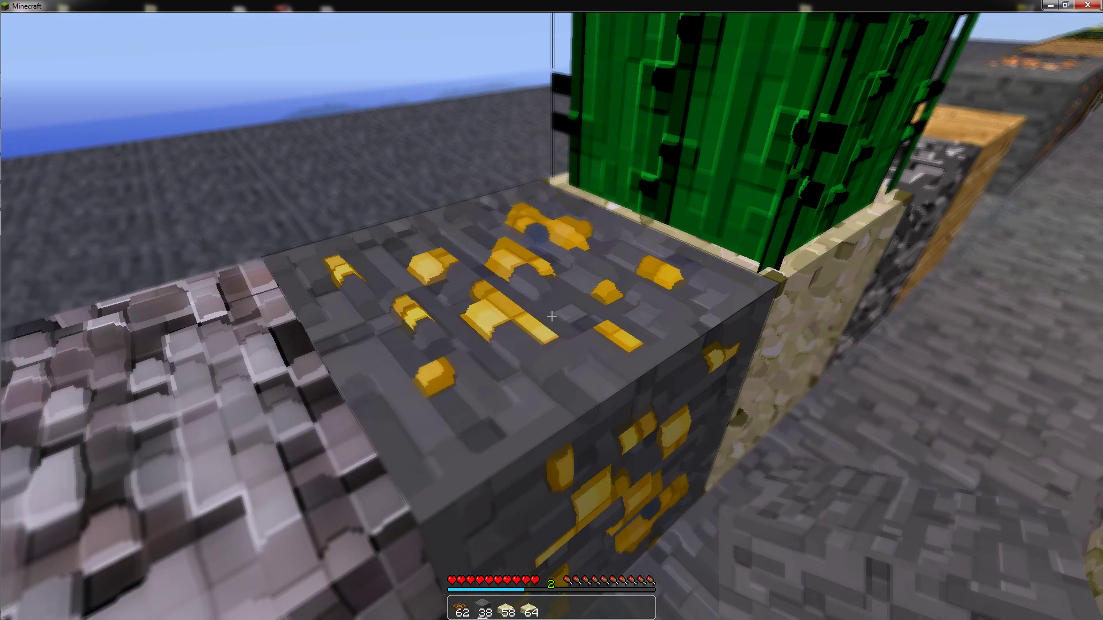
key("w")
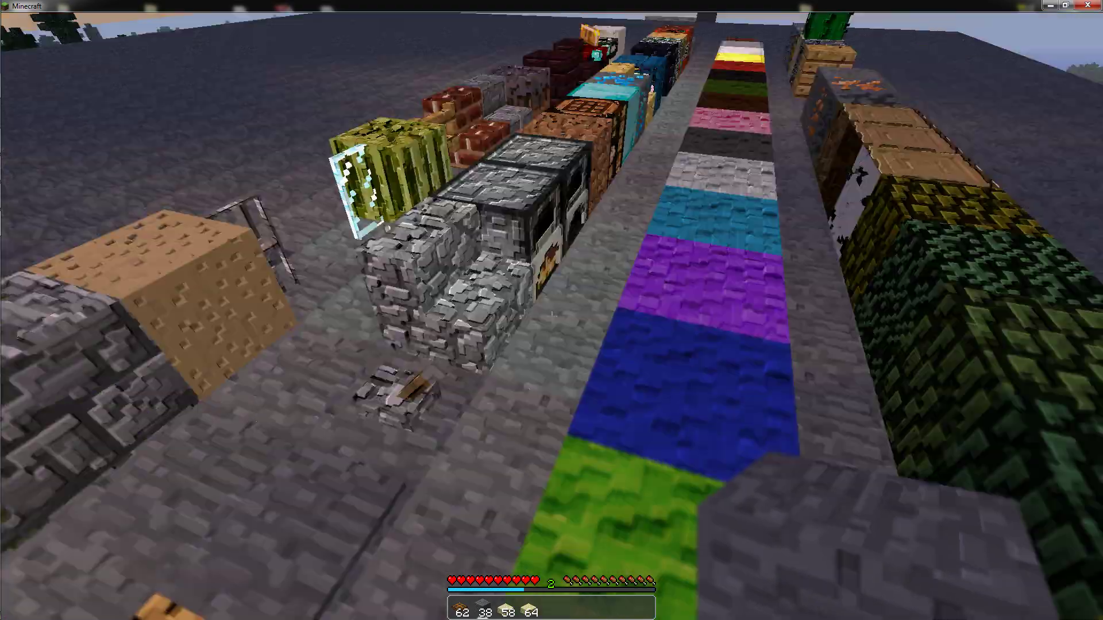
key("w")
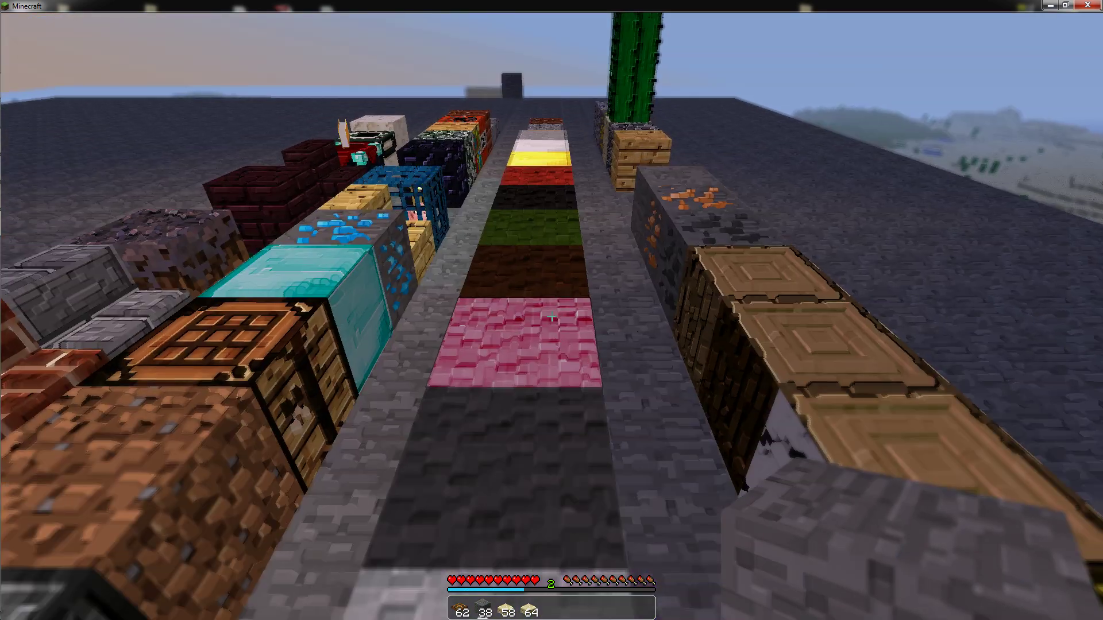
key("w")
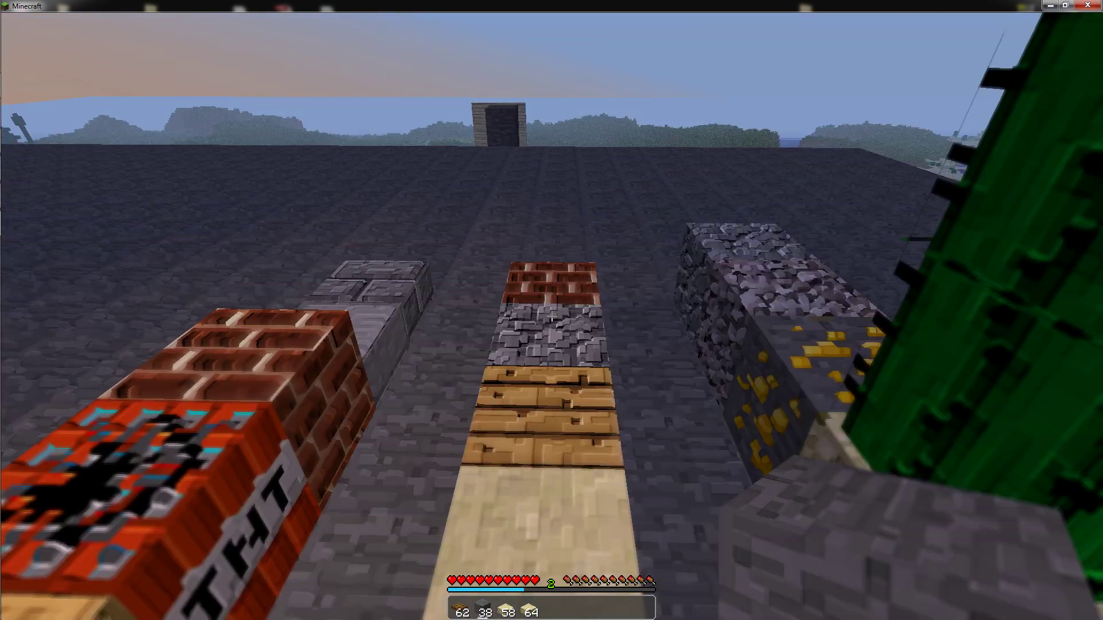